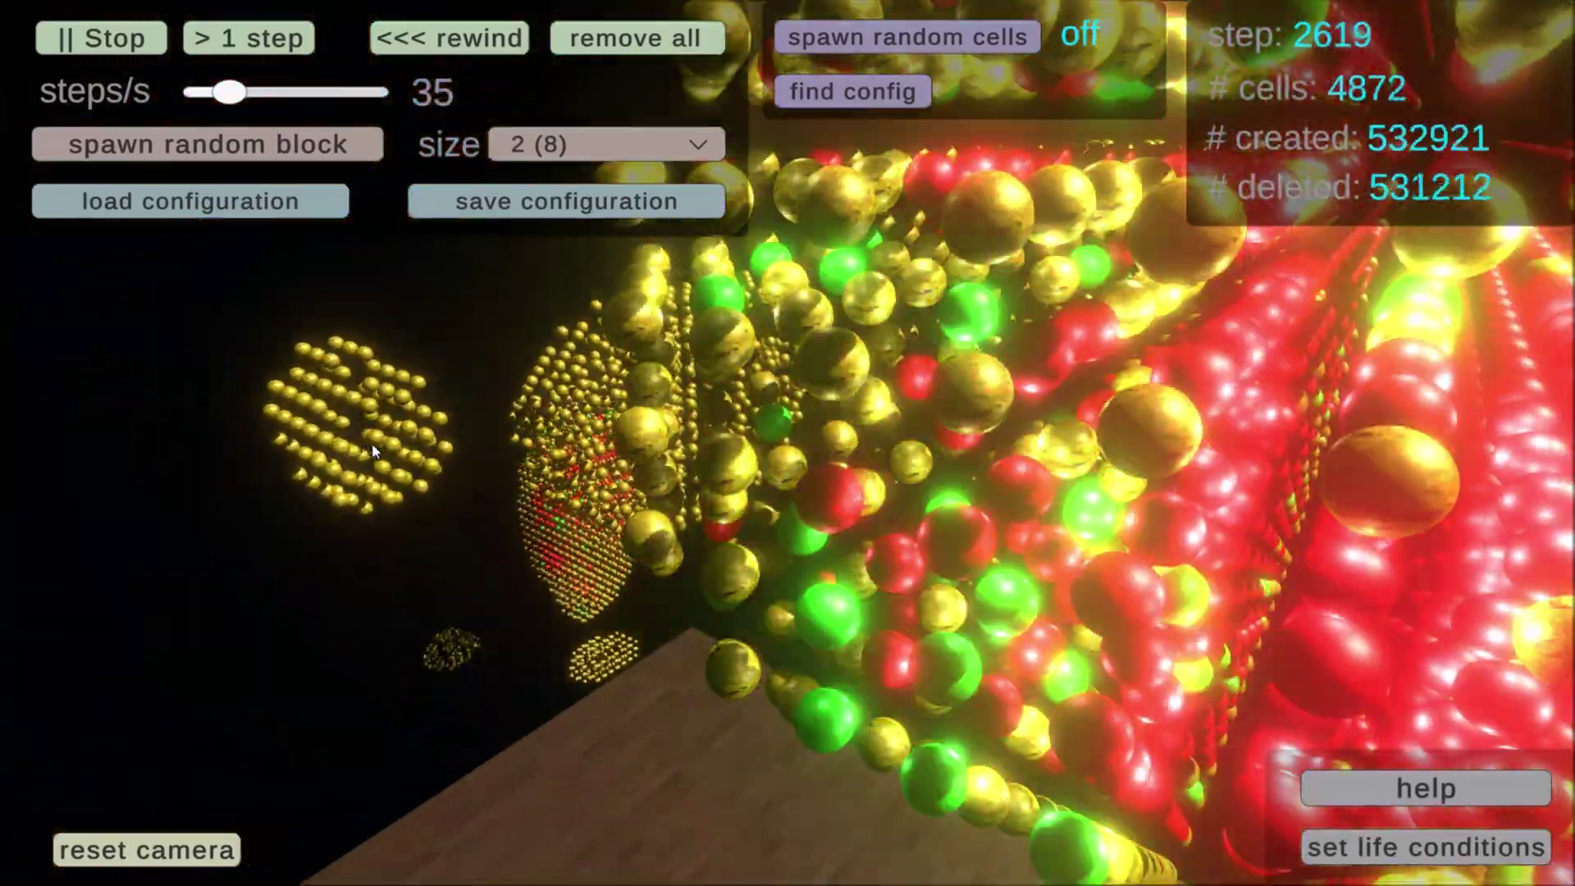
Examine the growing cell structures in the running 3D simulation from near and far
{"action": "scroll", "coordinate": [337, 475], "scroll_direction": "up", "scroll_amount": 3}
{"action": "scroll", "coordinate": [337, 475], "scroll_direction": "down", "scroll_amount": 8}
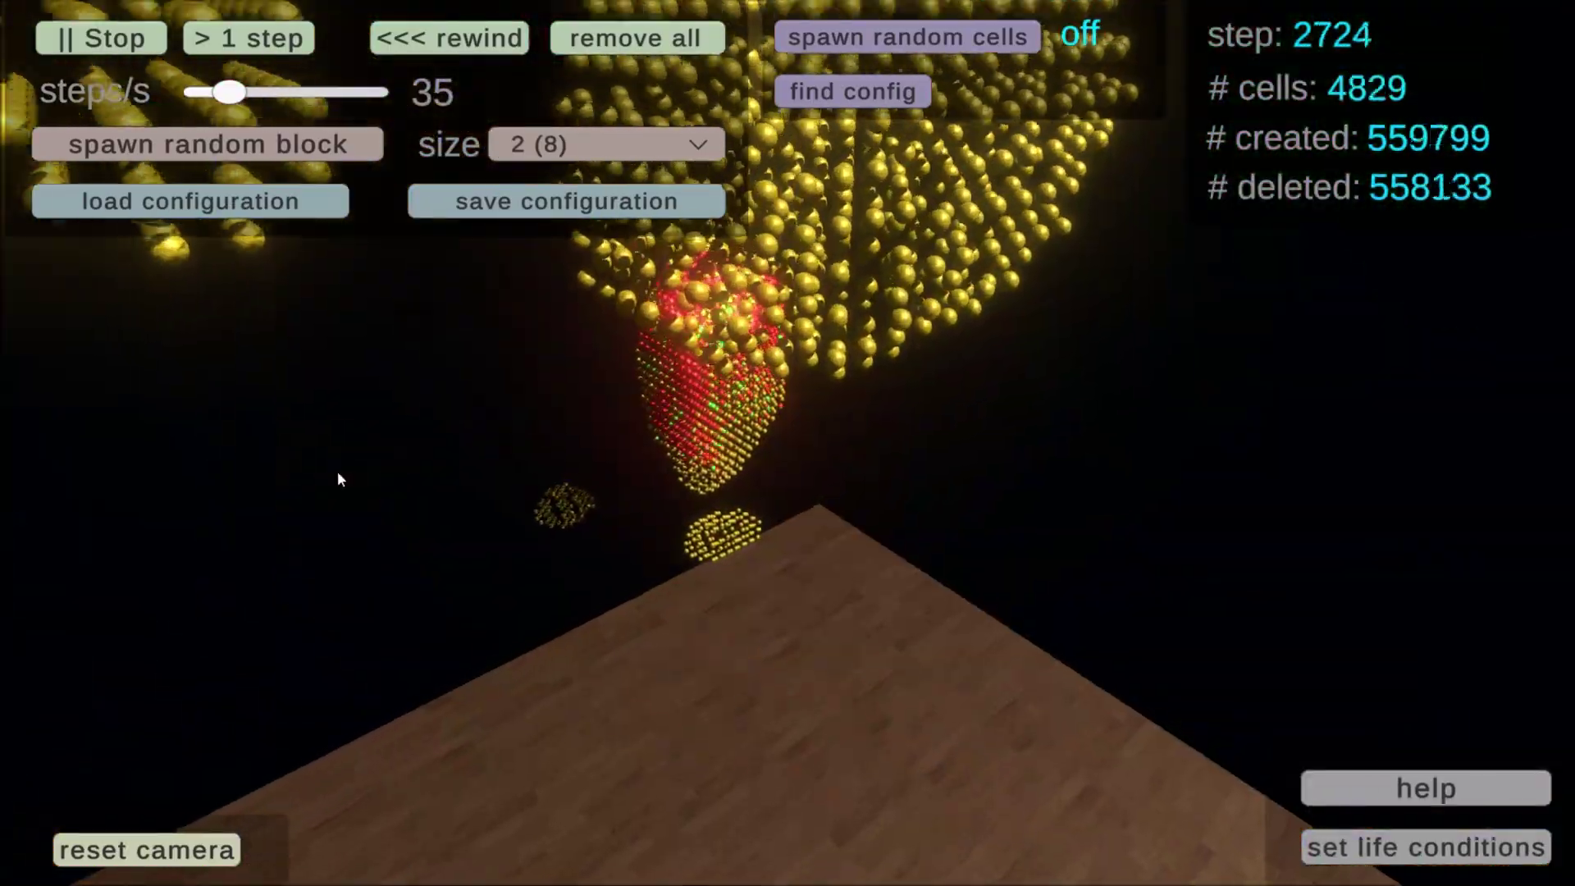
{"action": "scroll", "coordinate": [328, 451], "scroll_direction": "up", "scroll_amount": 5}
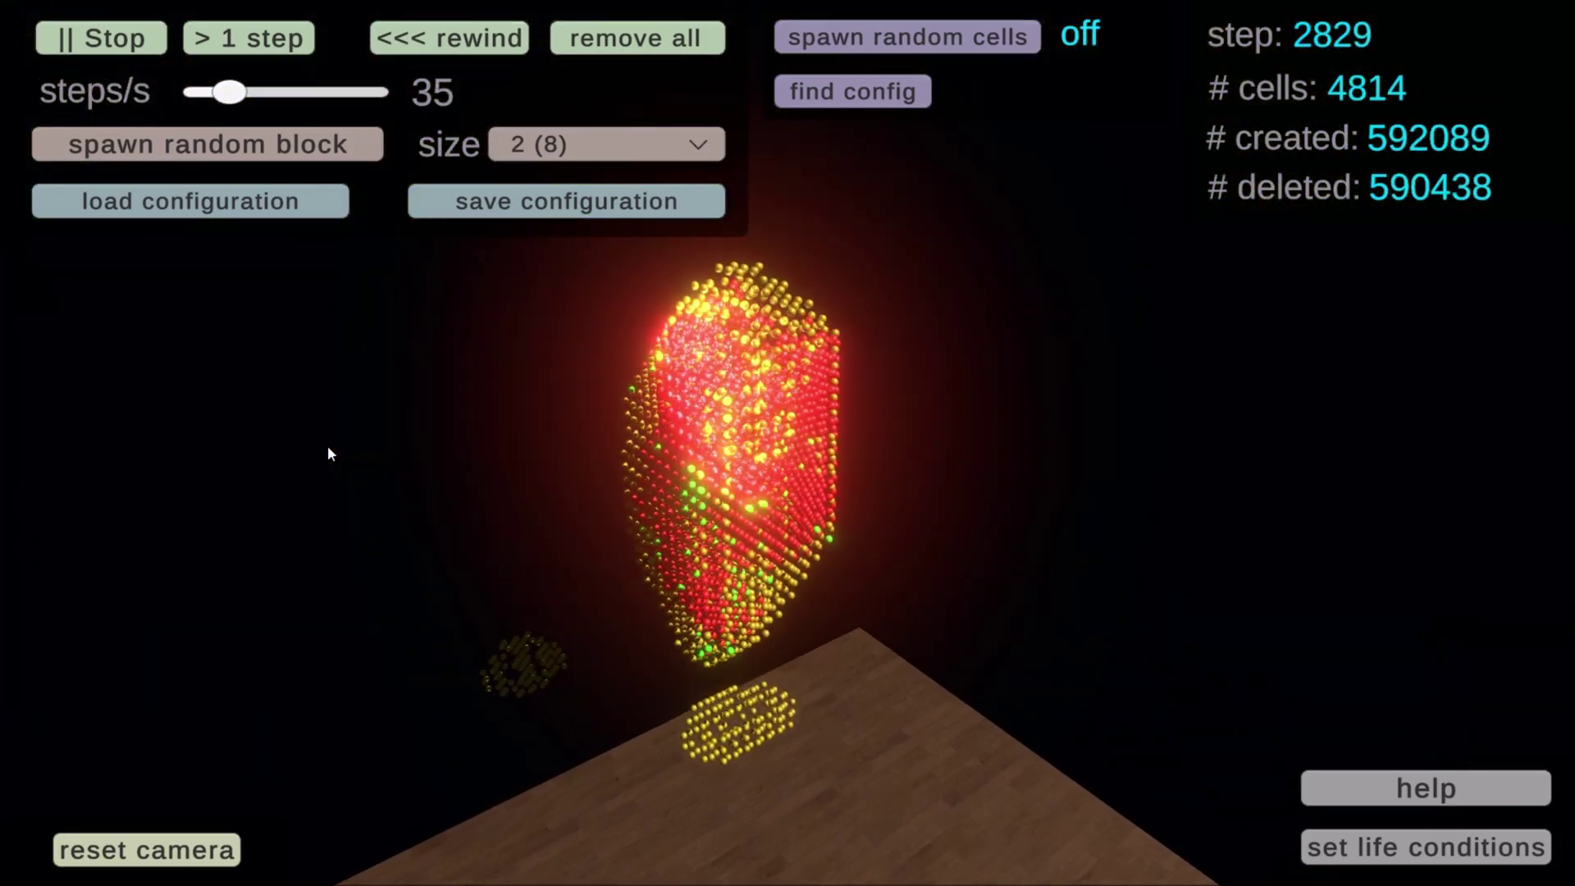
{"action": "scroll", "coordinate": [328, 450], "scroll_direction": "up", "scroll_amount": 4}
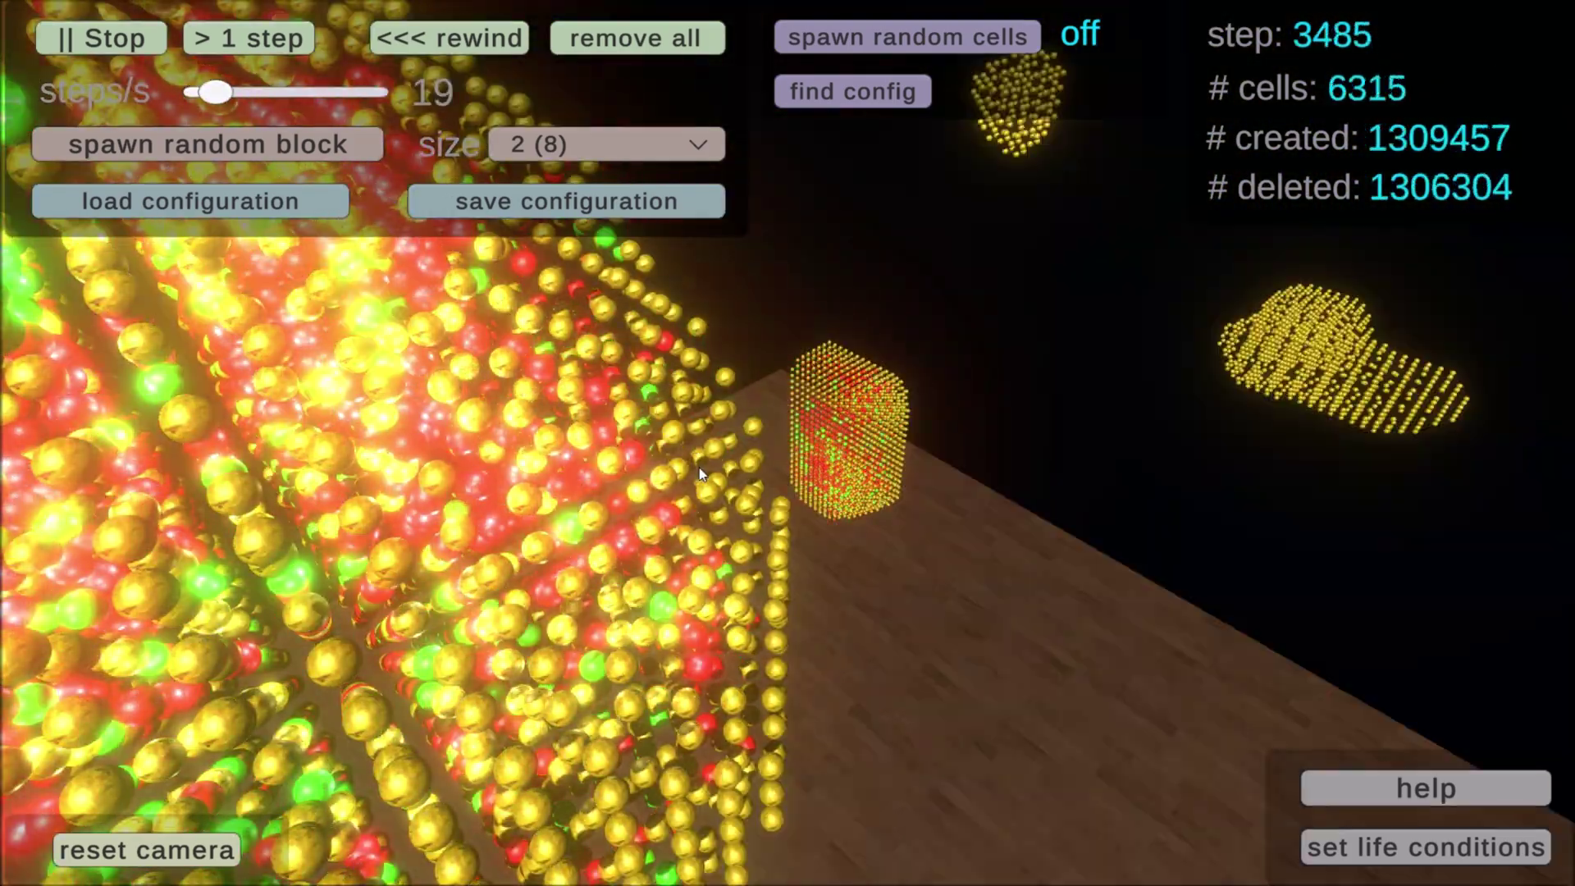
{"action": "left_click_drag", "start_coordinate": [699, 468], "coordinate": [706, 468]}
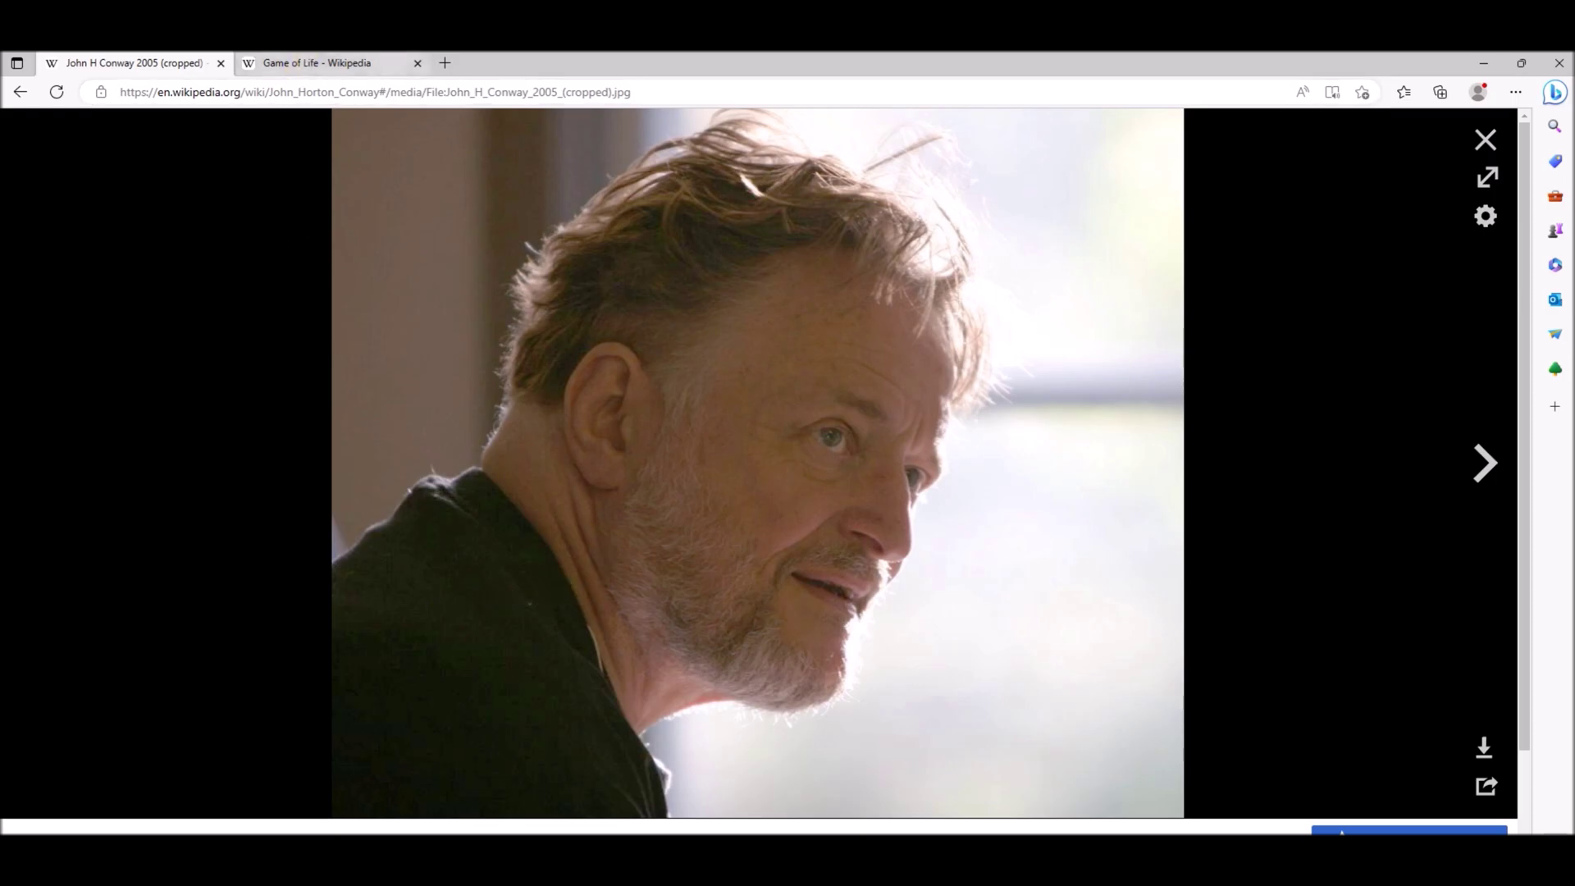
Open the Game of Life Wikipedia article and read the rules for cell survival and death with their example grids
{"action": "left_click", "coordinate": [320, 63]}
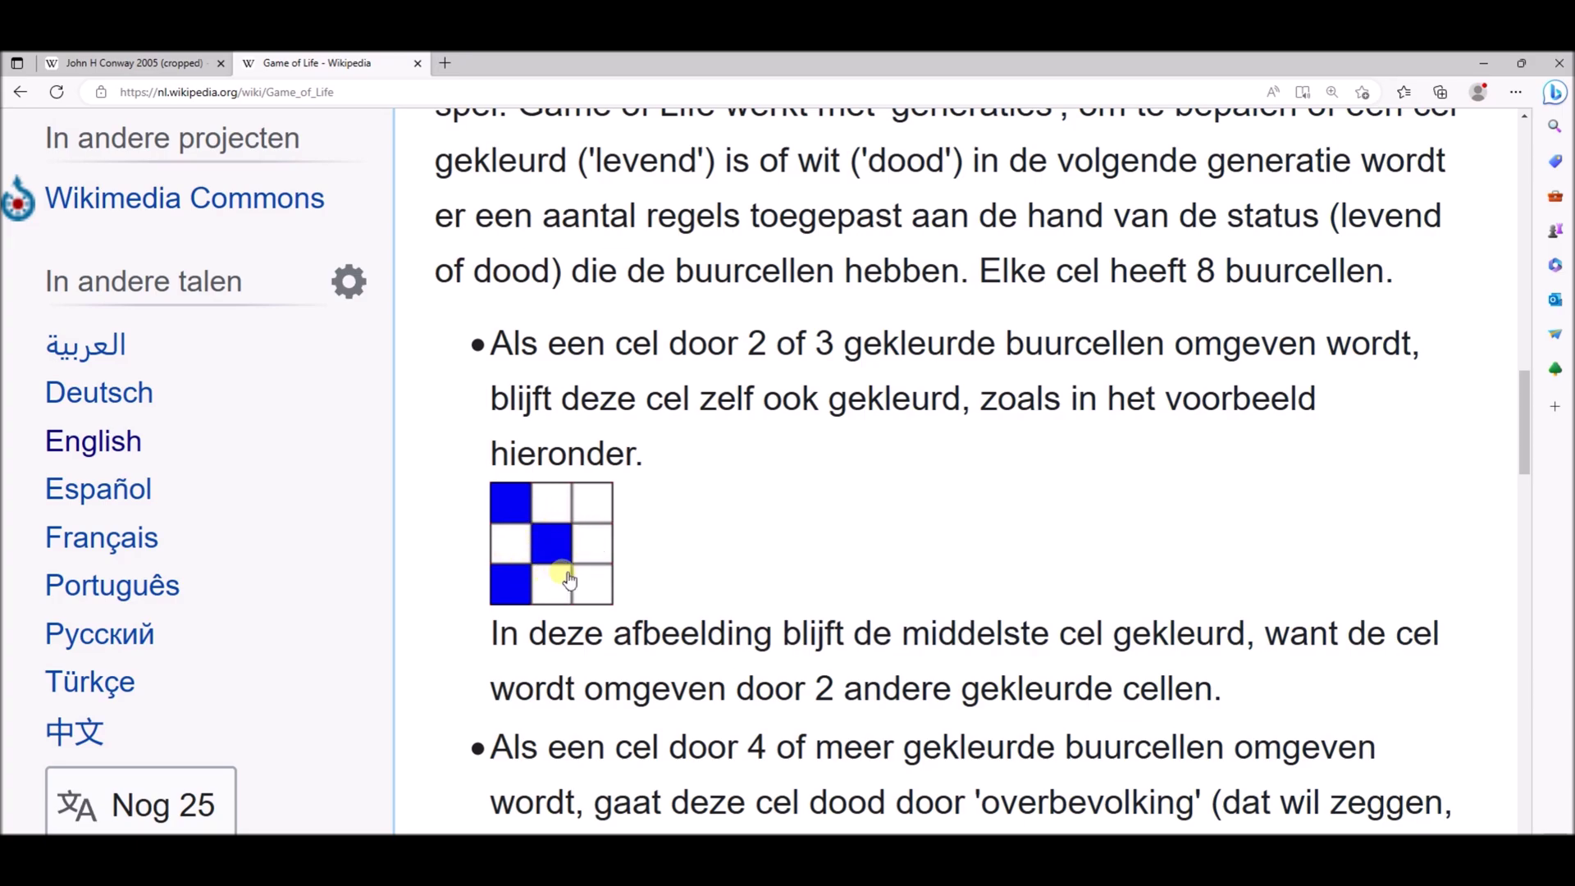
{"action": "left_click", "coordinate": [554, 542]}
{"action": "scroll", "coordinate": [537, 509], "scroll_direction": "down", "scroll_amount": 5}
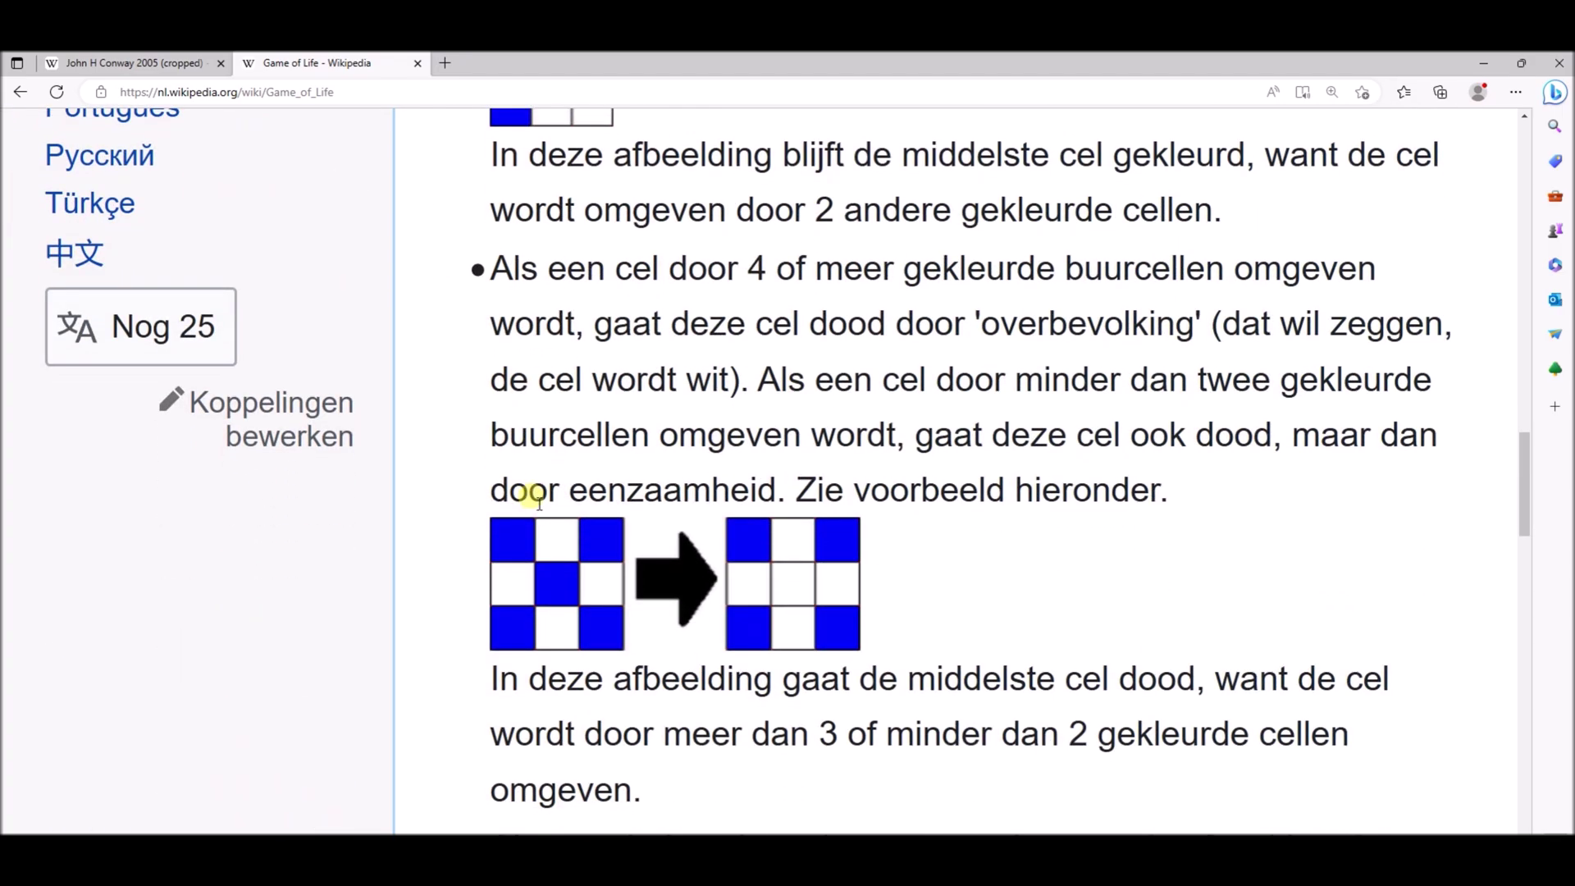
{"action": "scroll", "coordinate": [566, 466], "scroll_direction": "up", "scroll_amount": 7}
{"action": "scroll", "coordinate": [566, 466], "scroll_direction": "up", "scroll_amount": 2}
{"action": "scroll", "coordinate": [559, 505], "scroll_direction": "down", "scroll_amount": 4}
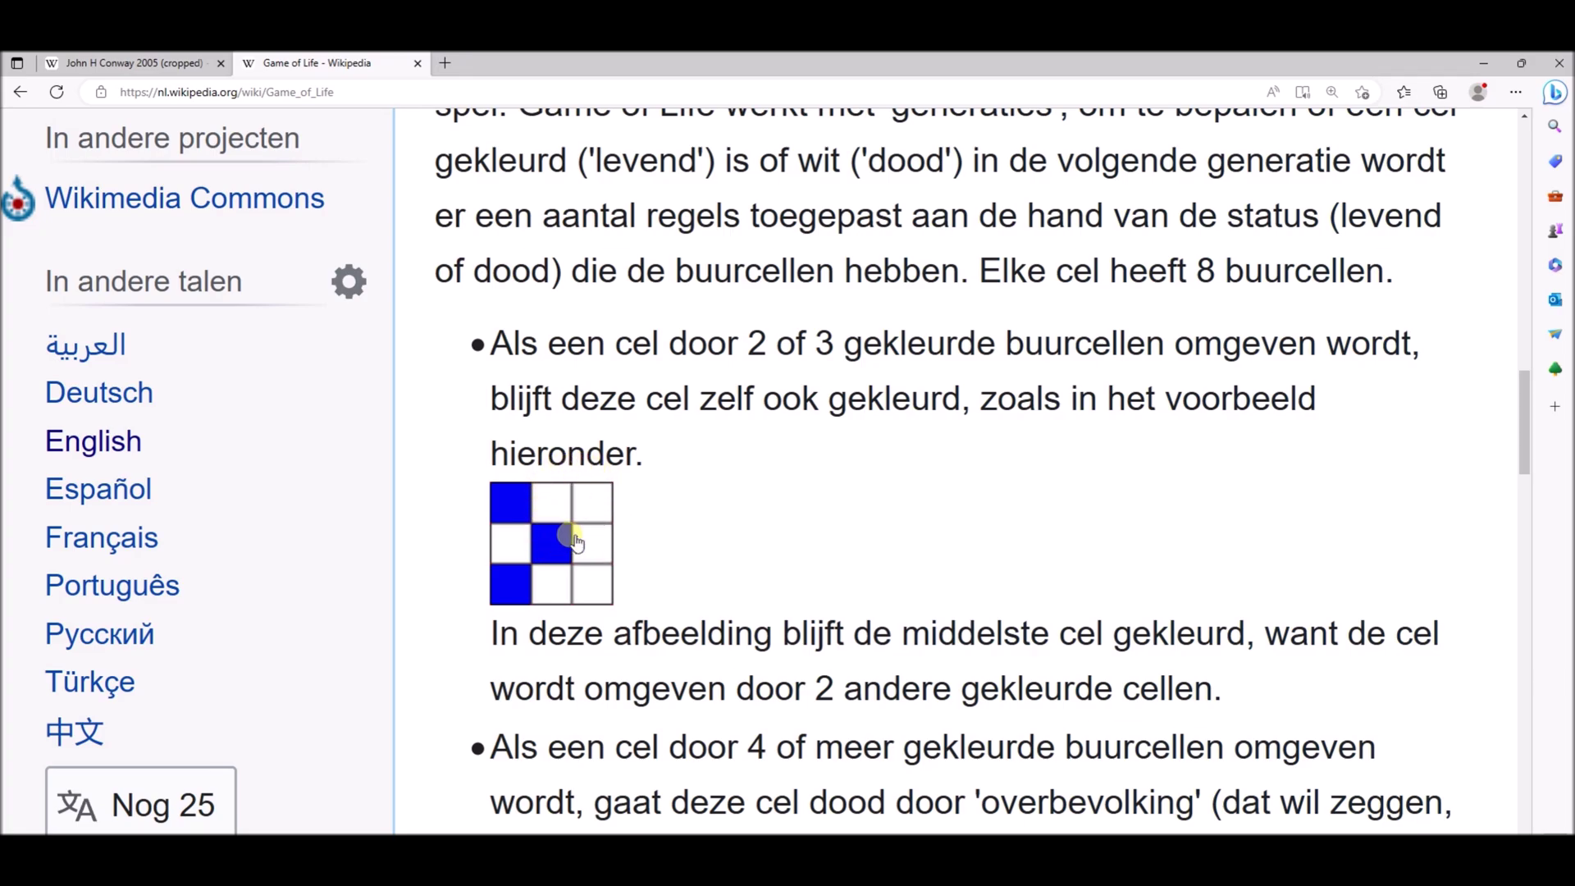
{"action": "scroll", "coordinate": [550, 492], "scroll_direction": "down", "scroll_amount": 8}
{"action": "scroll", "coordinate": [548, 485], "scroll_direction": "down", "scroll_amount": 1}
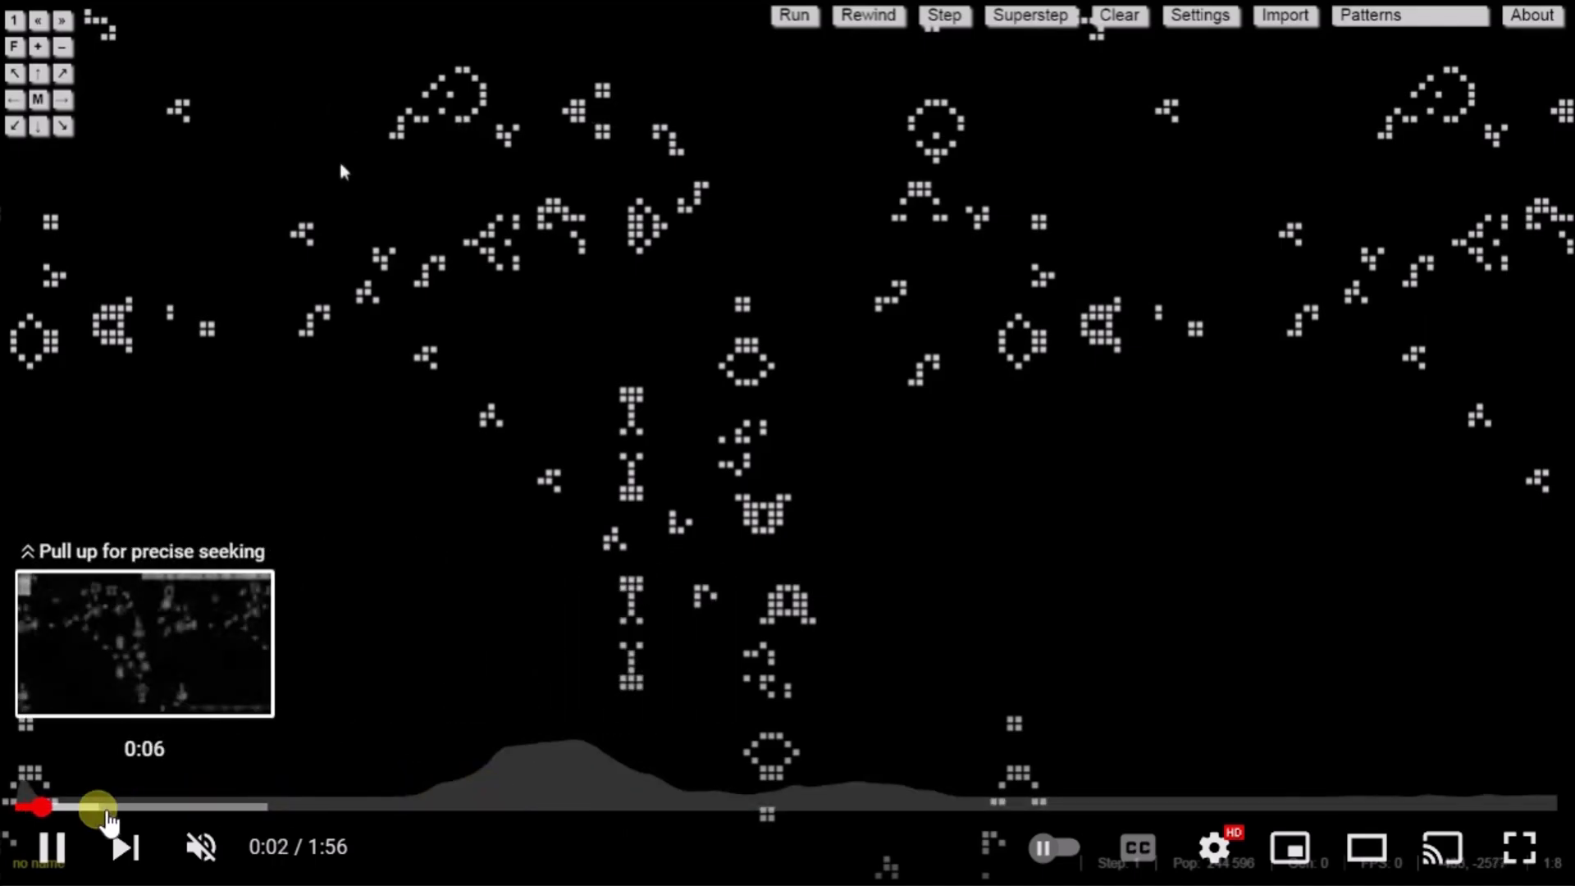
Skim through the Game of Life digital clock video by jumping ahead to successive points in its timeline
{"action": "left_click", "coordinate": [97, 807]}
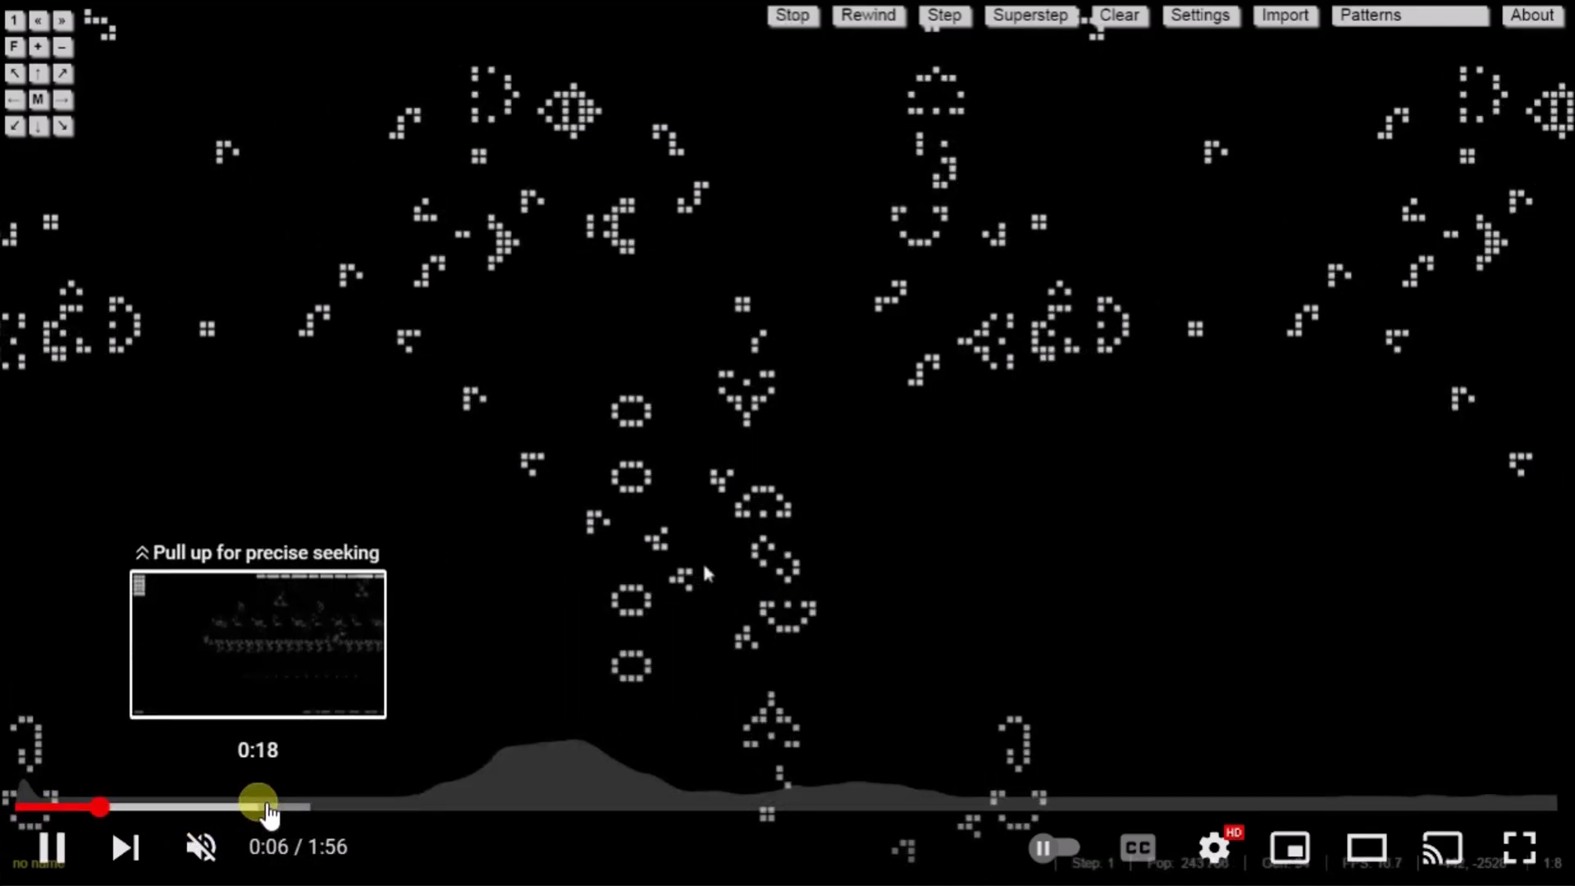
{"action": "left_click", "coordinate": [258, 808]}
{"action": "left_click", "coordinate": [489, 807]}
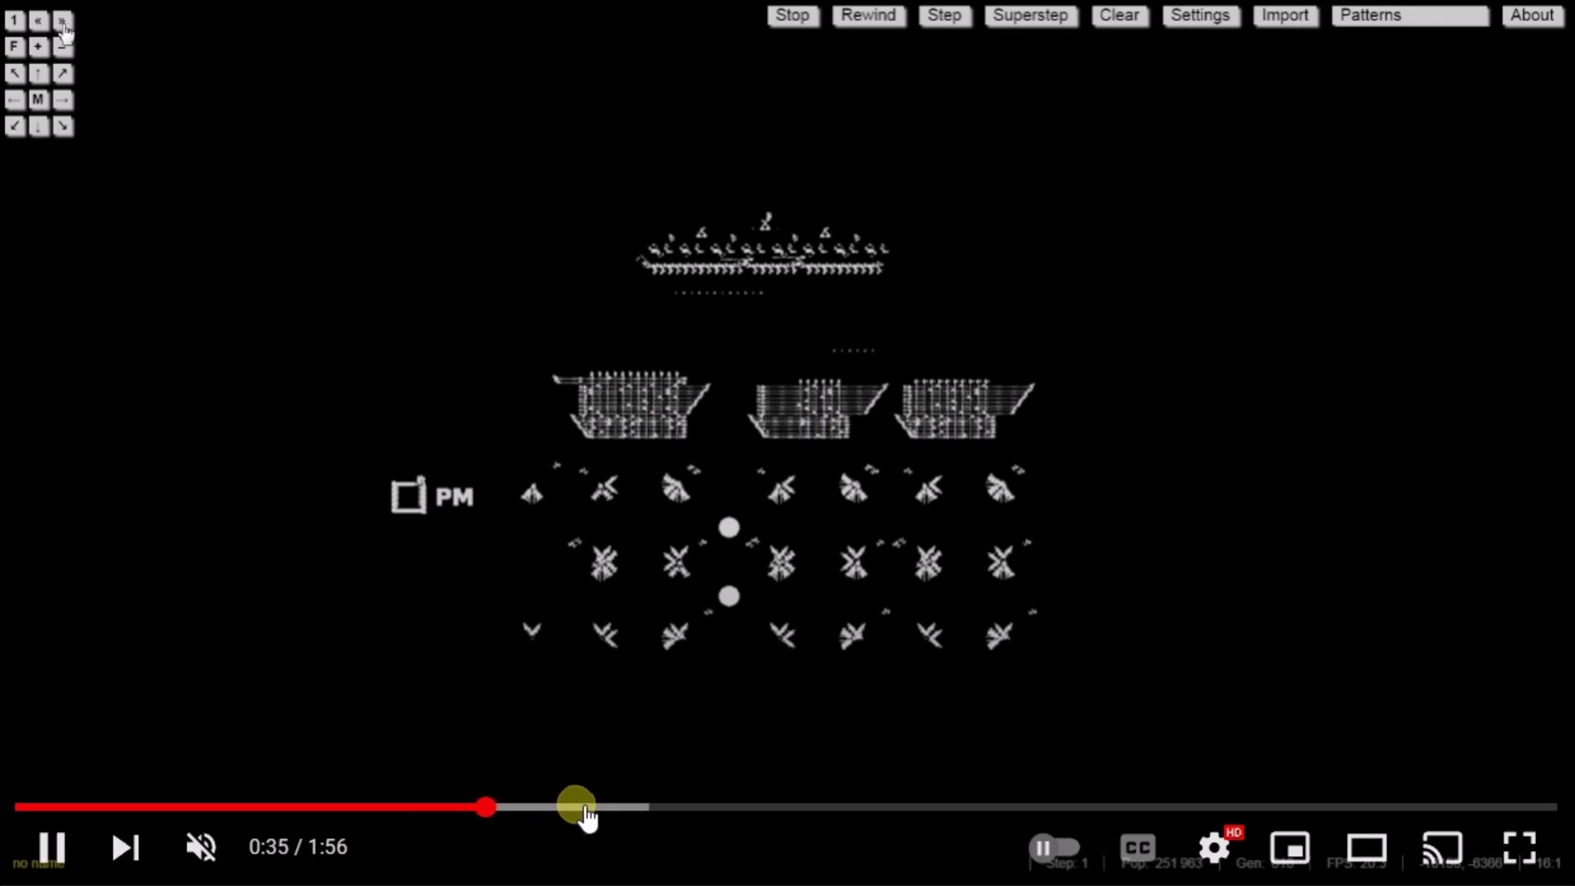
{"action": "left_click", "coordinate": [587, 807]}
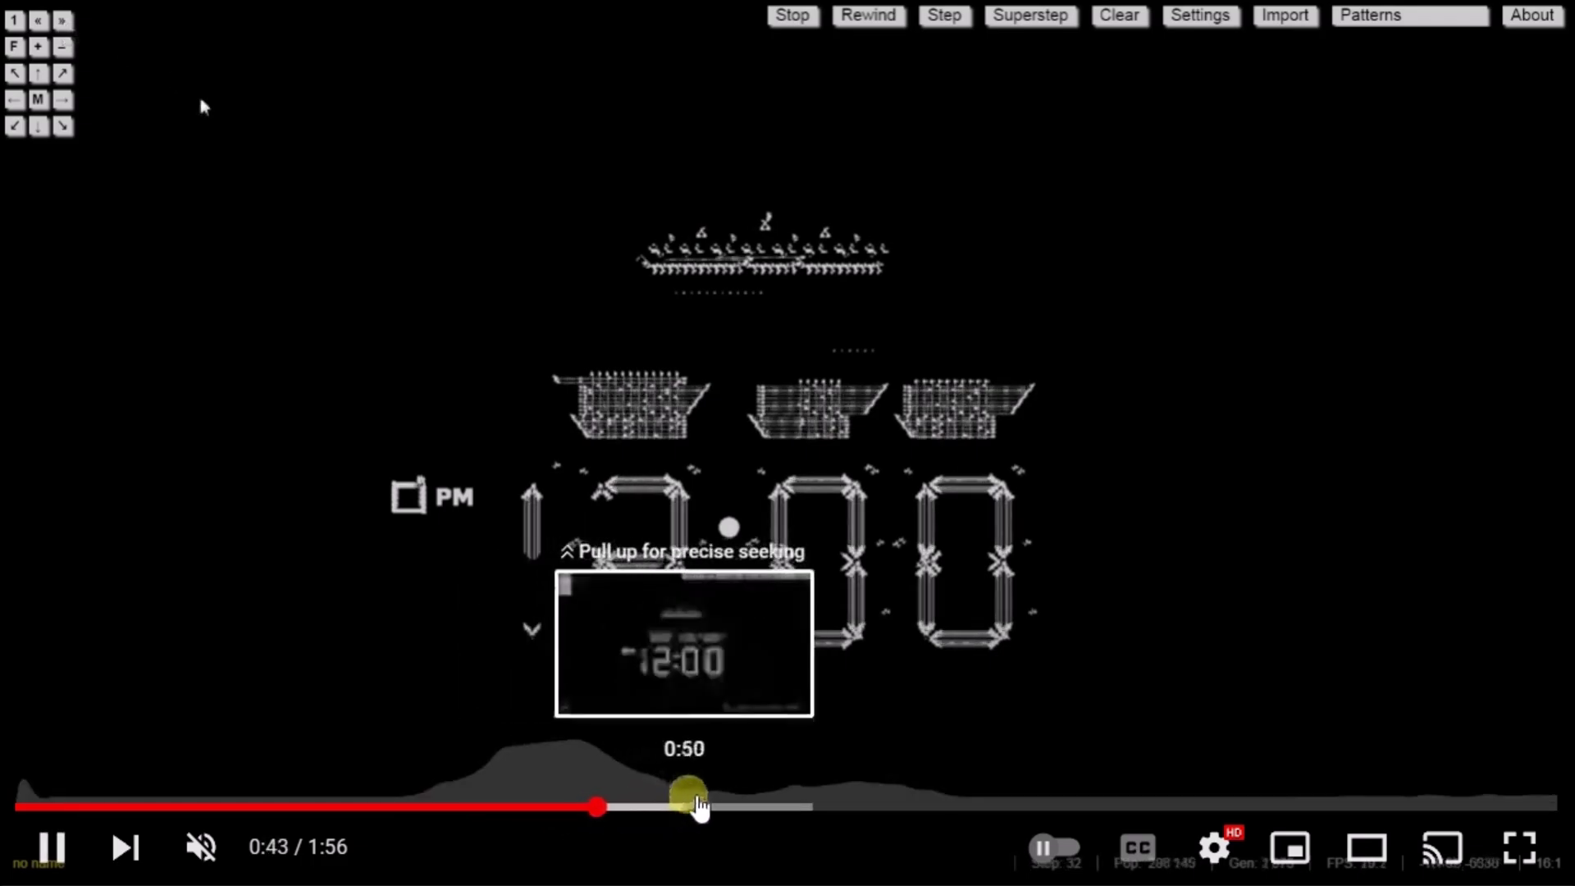
{"action": "left_click", "coordinate": [696, 807]}
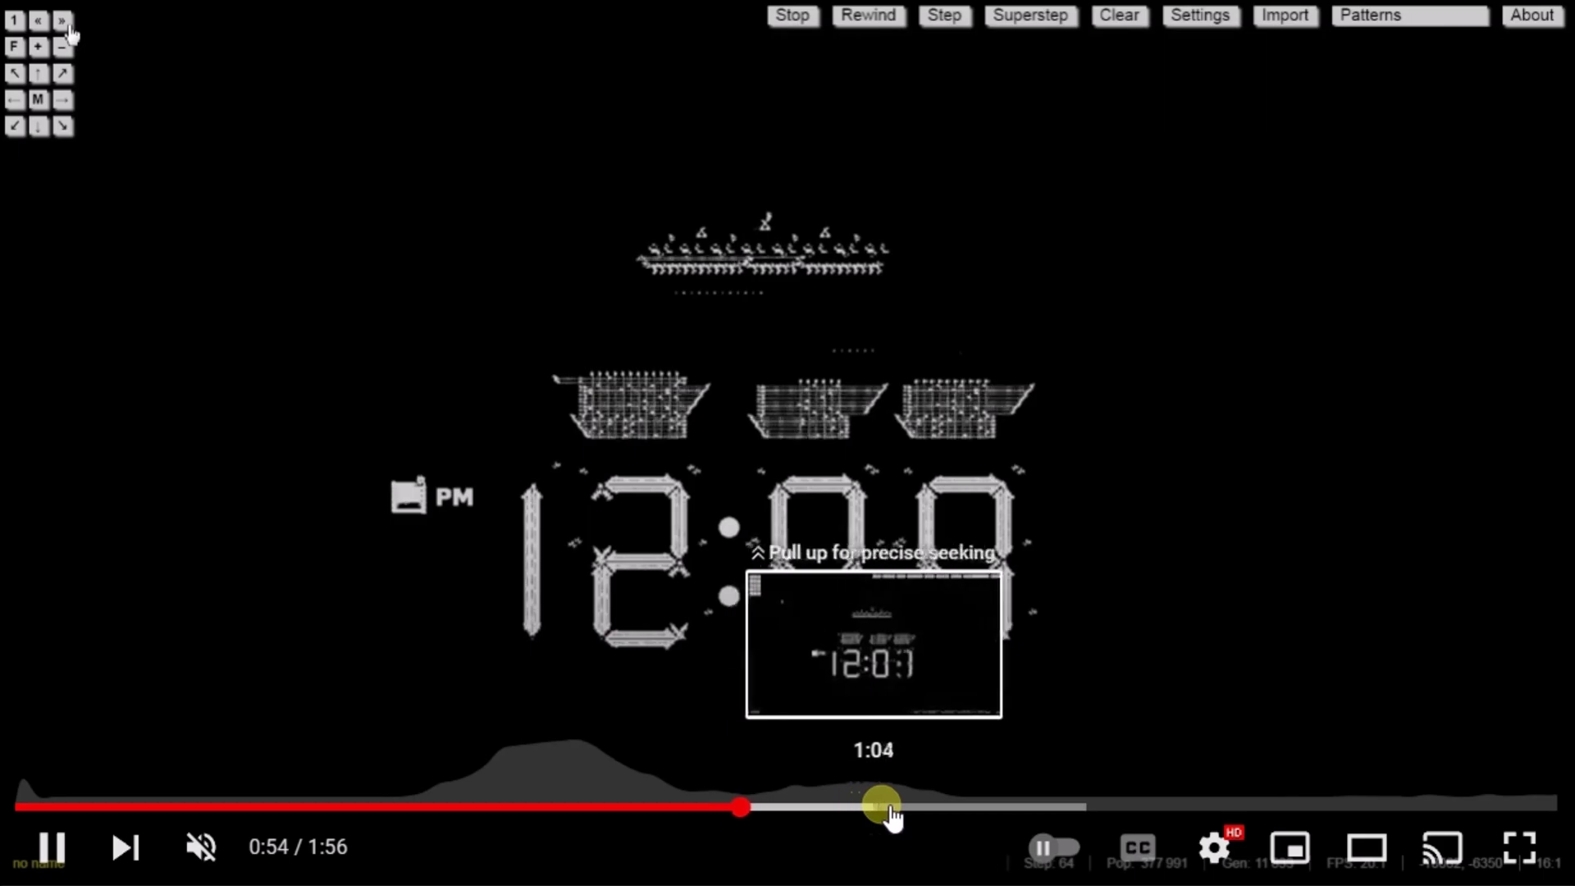
{"action": "left_click", "coordinate": [909, 807]}
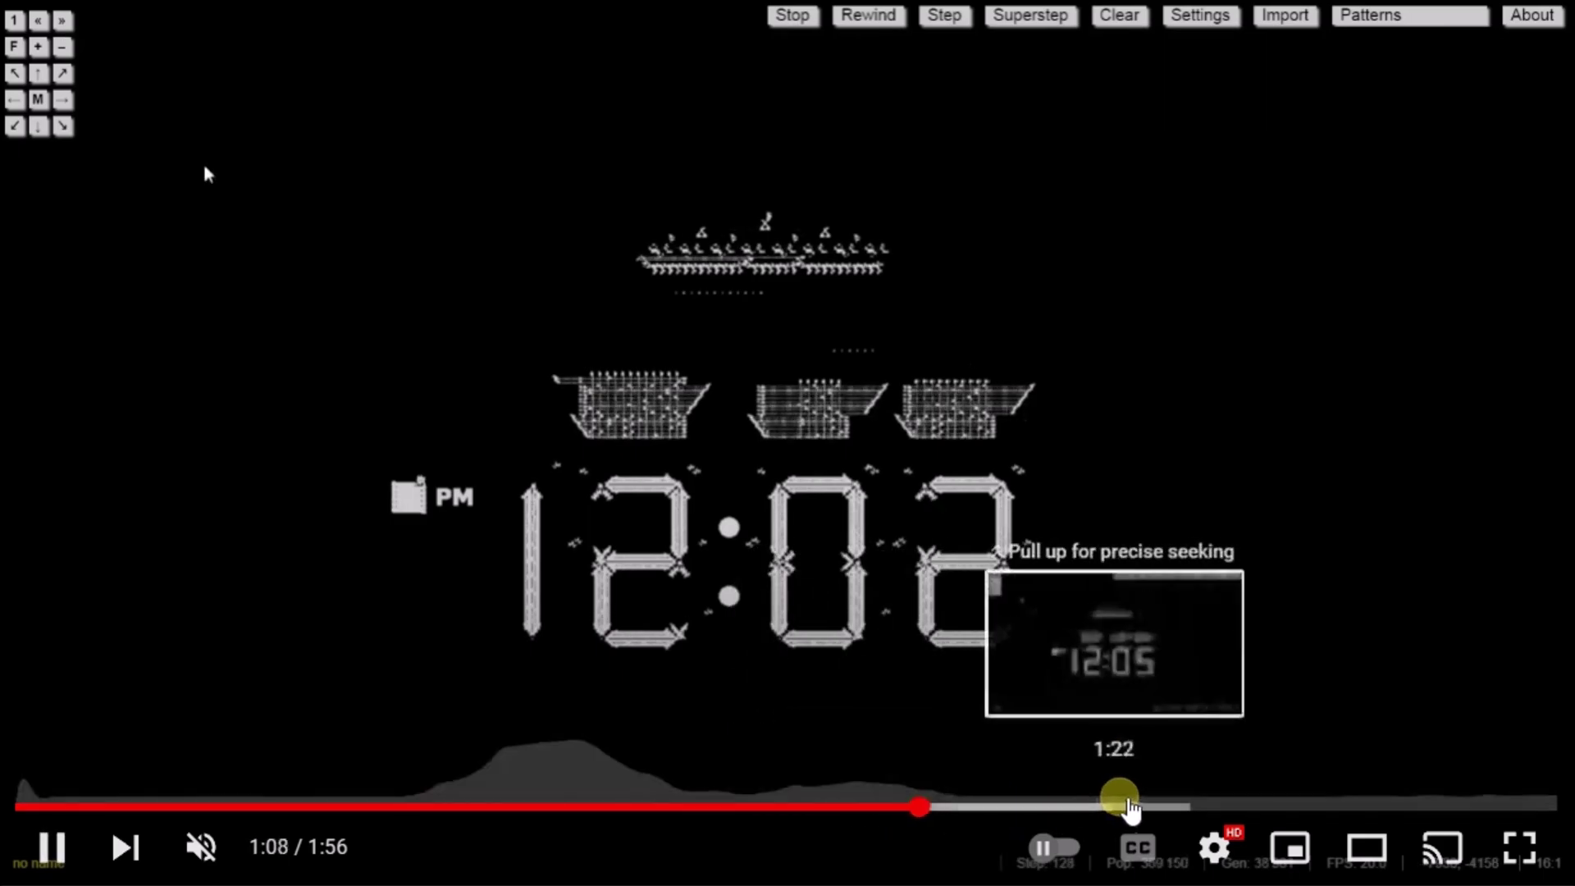
{"action": "left_click", "coordinate": [1315, 807]}
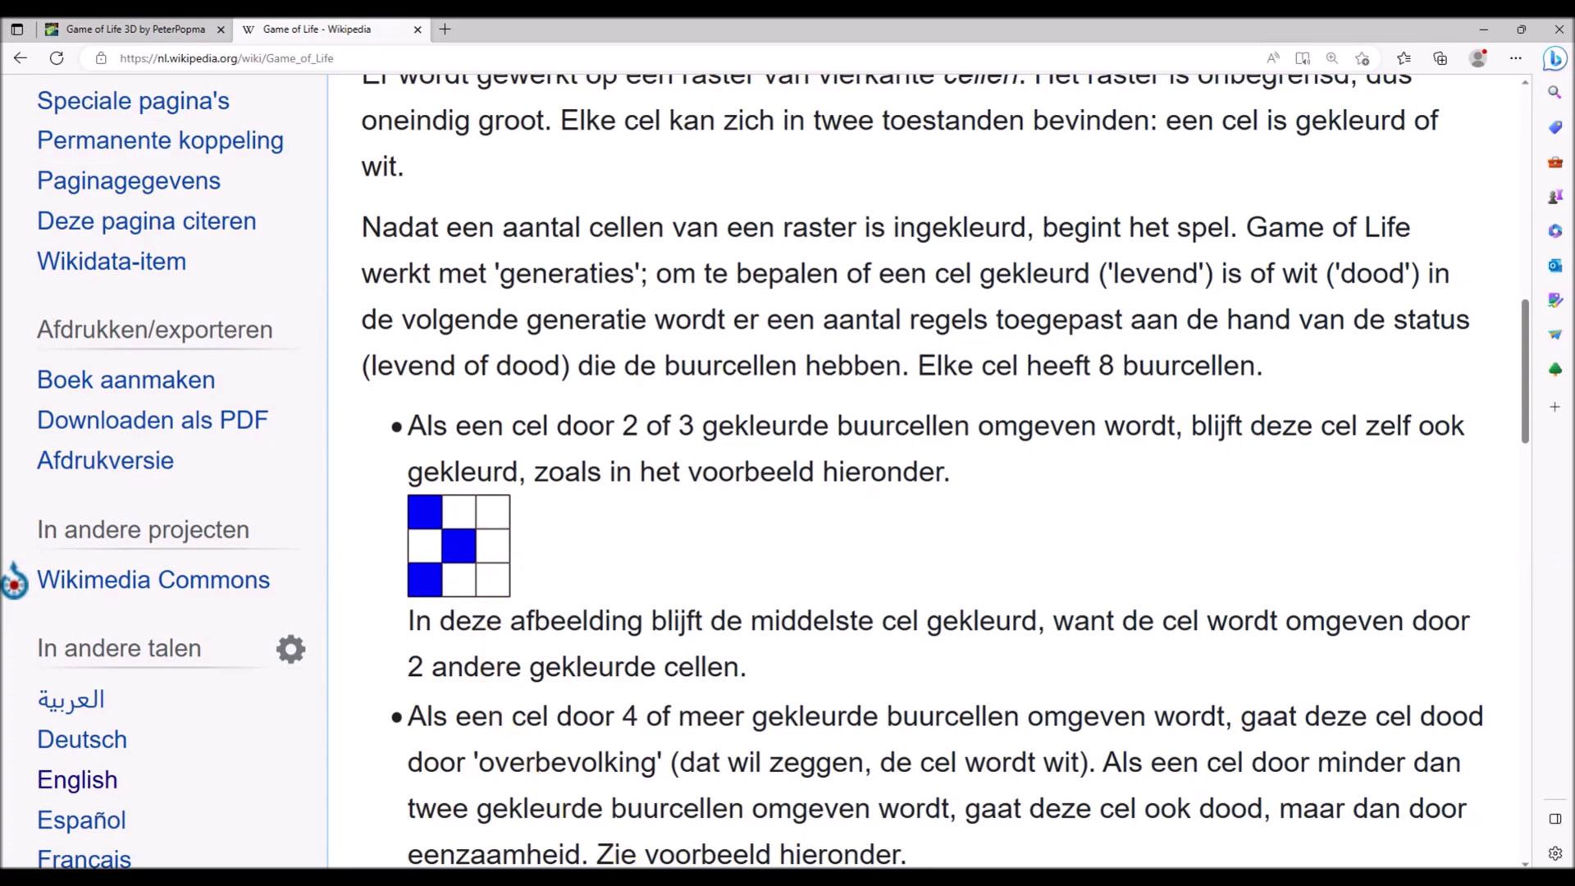
Switch to Notepad++ and examine the rules starting with 7 in analysis_9997.gol, highlighting rule 7_11_11_19 and the result of 7_12_17_17
{"action": "key", "text": "alt+Tab"}
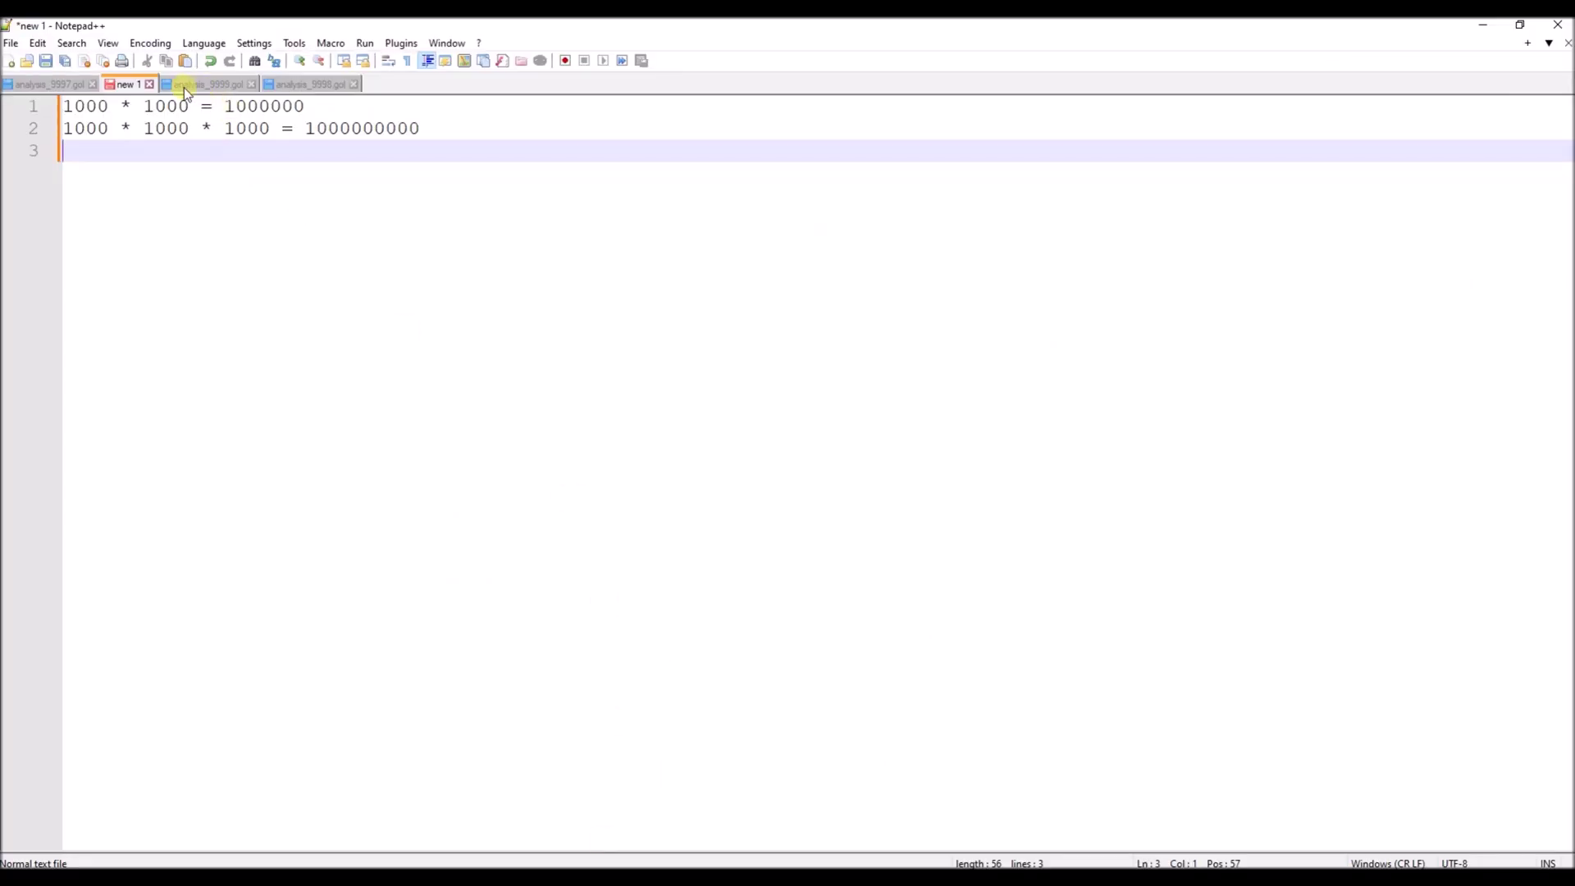
{"action": "left_click", "coordinate": [24, 84]}
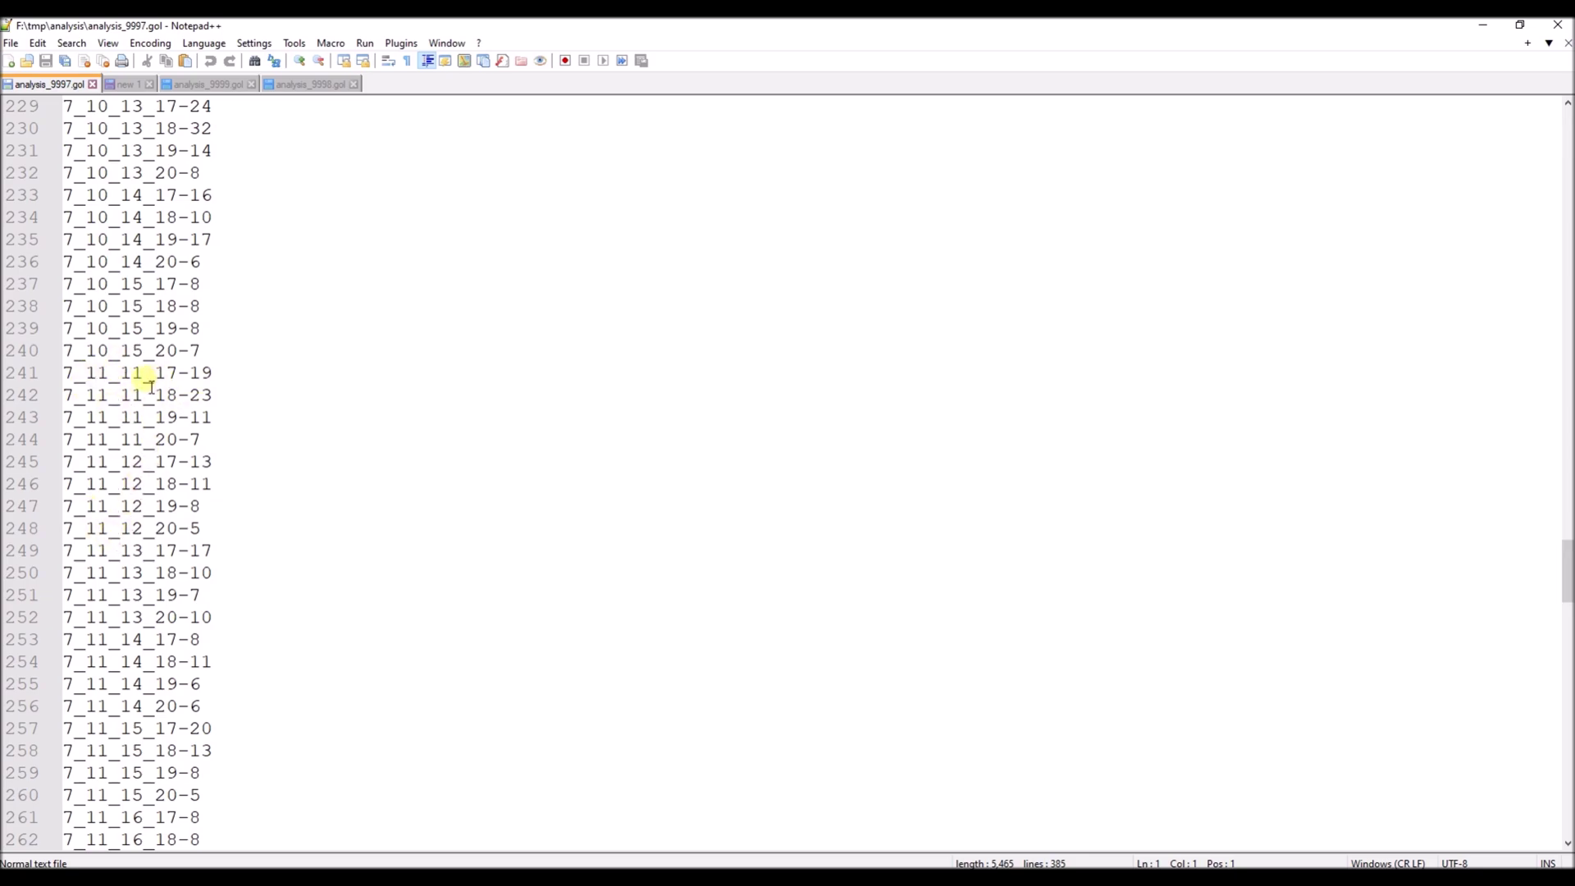
{"action": "left_click_drag", "start_coordinate": [177, 417], "coordinate": [64, 418]}
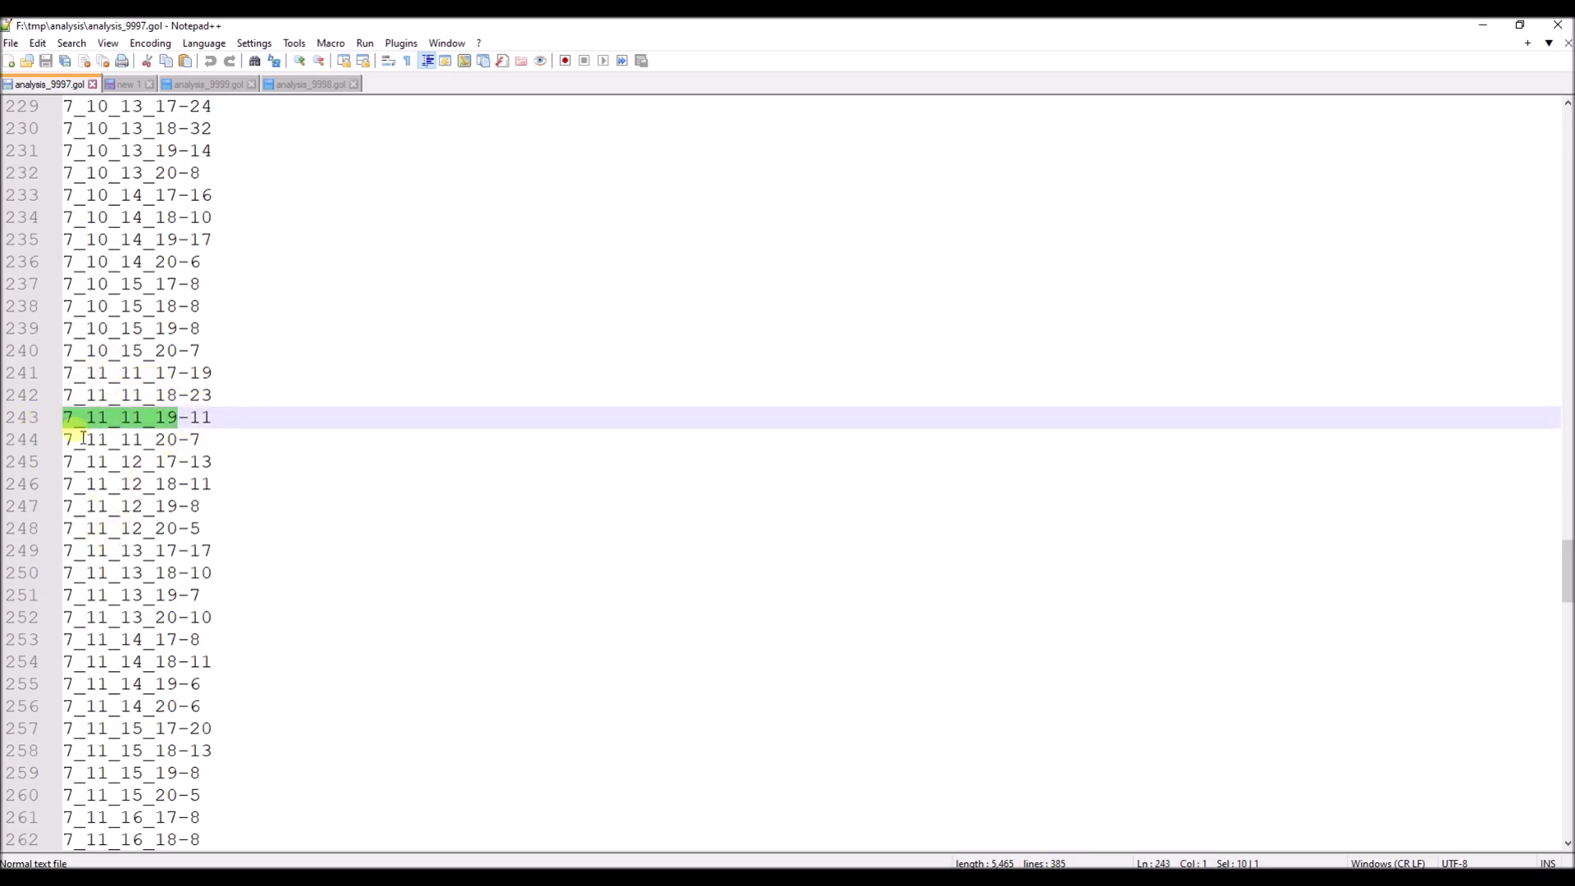
{"action": "double_click", "coordinate": [176, 556]}
{"action": "left_click_drag", "start_coordinate": [189, 556], "coordinate": [243, 560]}
{"action": "scroll", "coordinate": [238, 558], "scroll_direction": "down", "scroll_amount": 12}
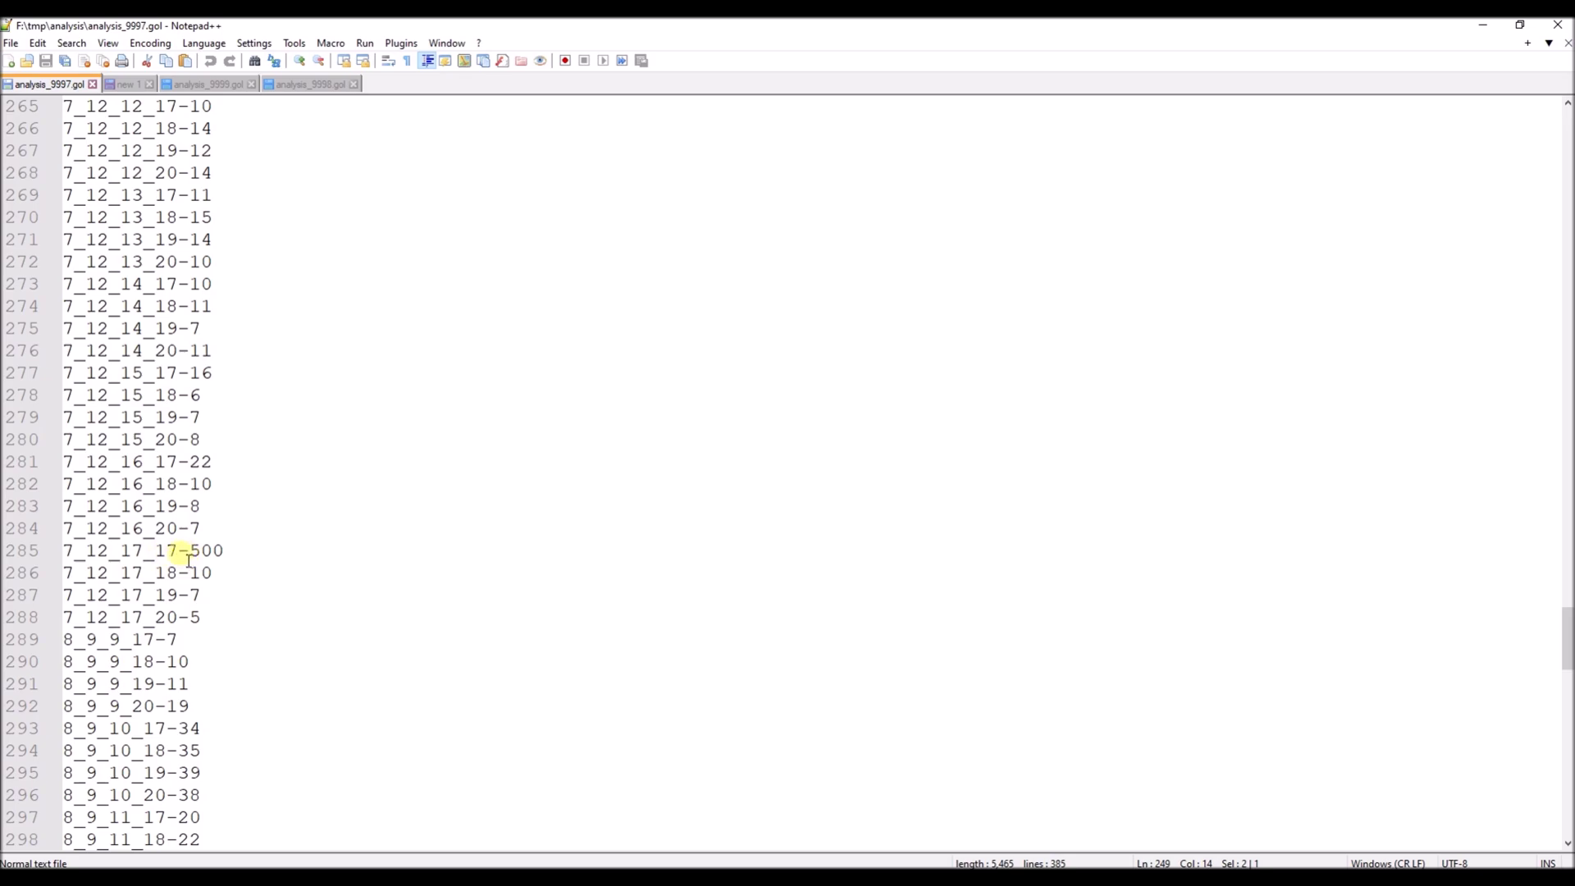
{"action": "left_click_drag", "start_coordinate": [189, 557], "coordinate": [239, 555]}
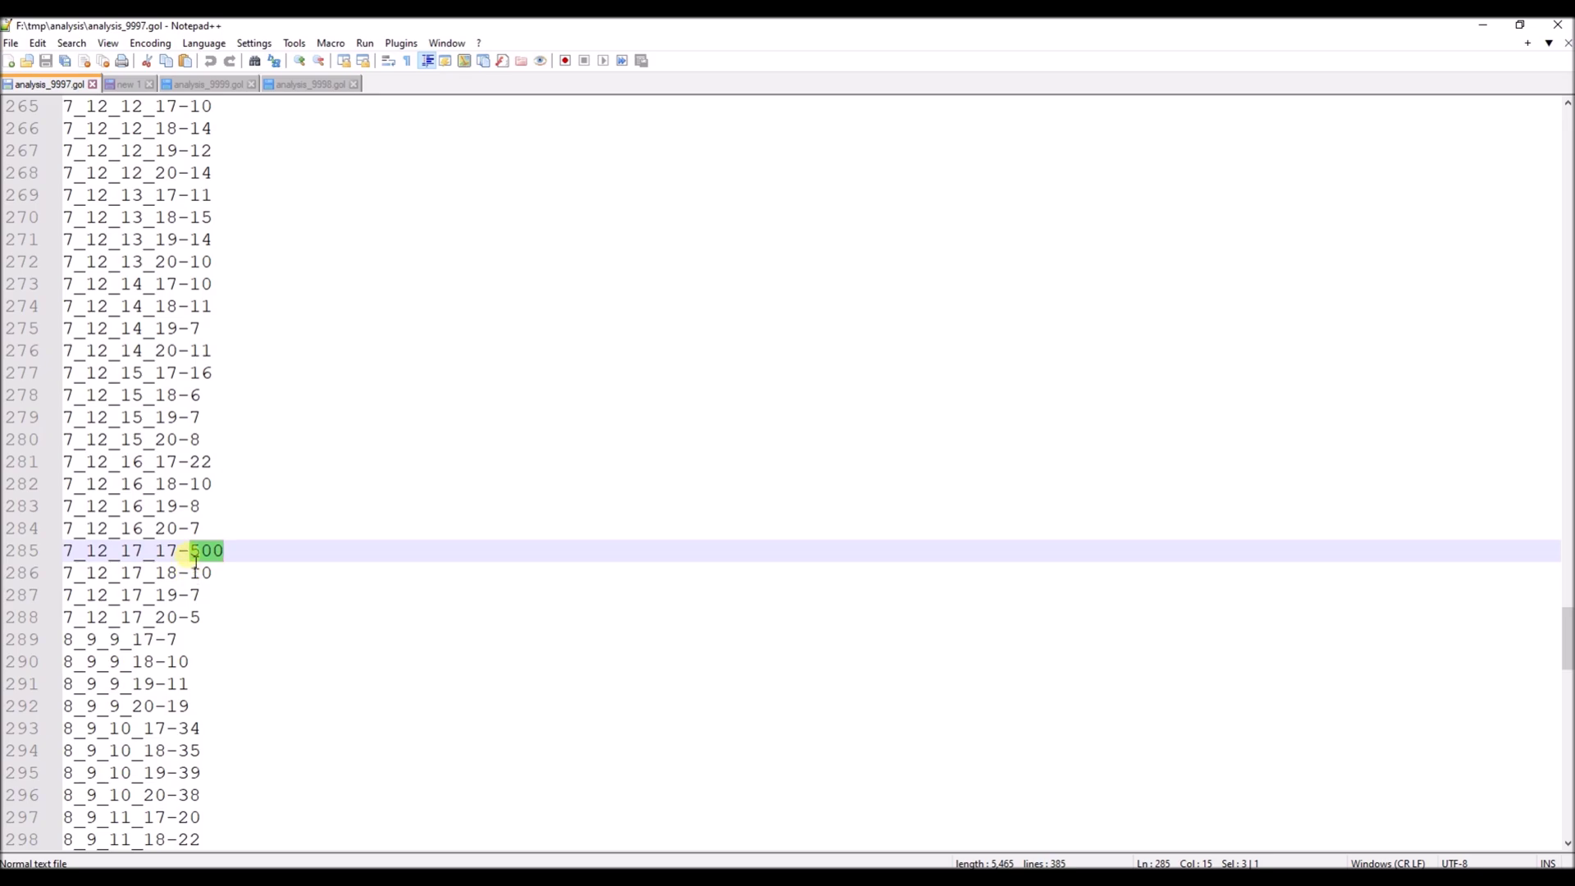
{"action": "left_click_drag", "start_coordinate": [199, 558], "coordinate": [242, 557]}
{"action": "scroll", "coordinate": [206, 584], "scroll_direction": "down", "scroll_amount": 4}
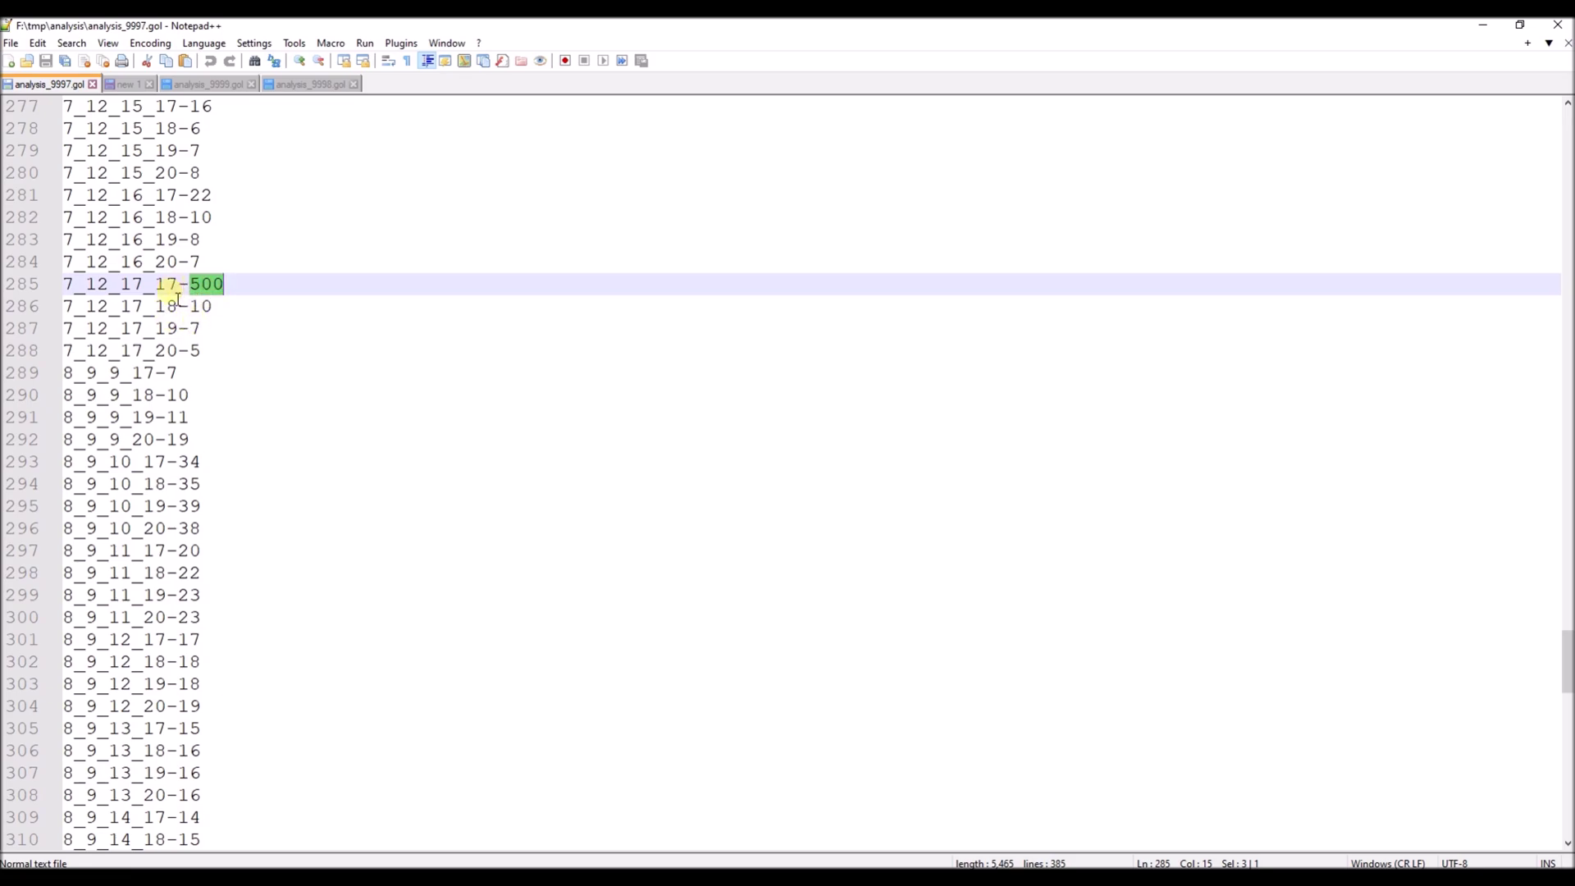
Examine the rules starting with 8 in analysis_9997.gol, highlighting the results of 8_11_16_18 and 8_12_17_17
{"action": "scroll", "coordinate": [202, 370], "scroll_direction": "down", "scroll_amount": 16}
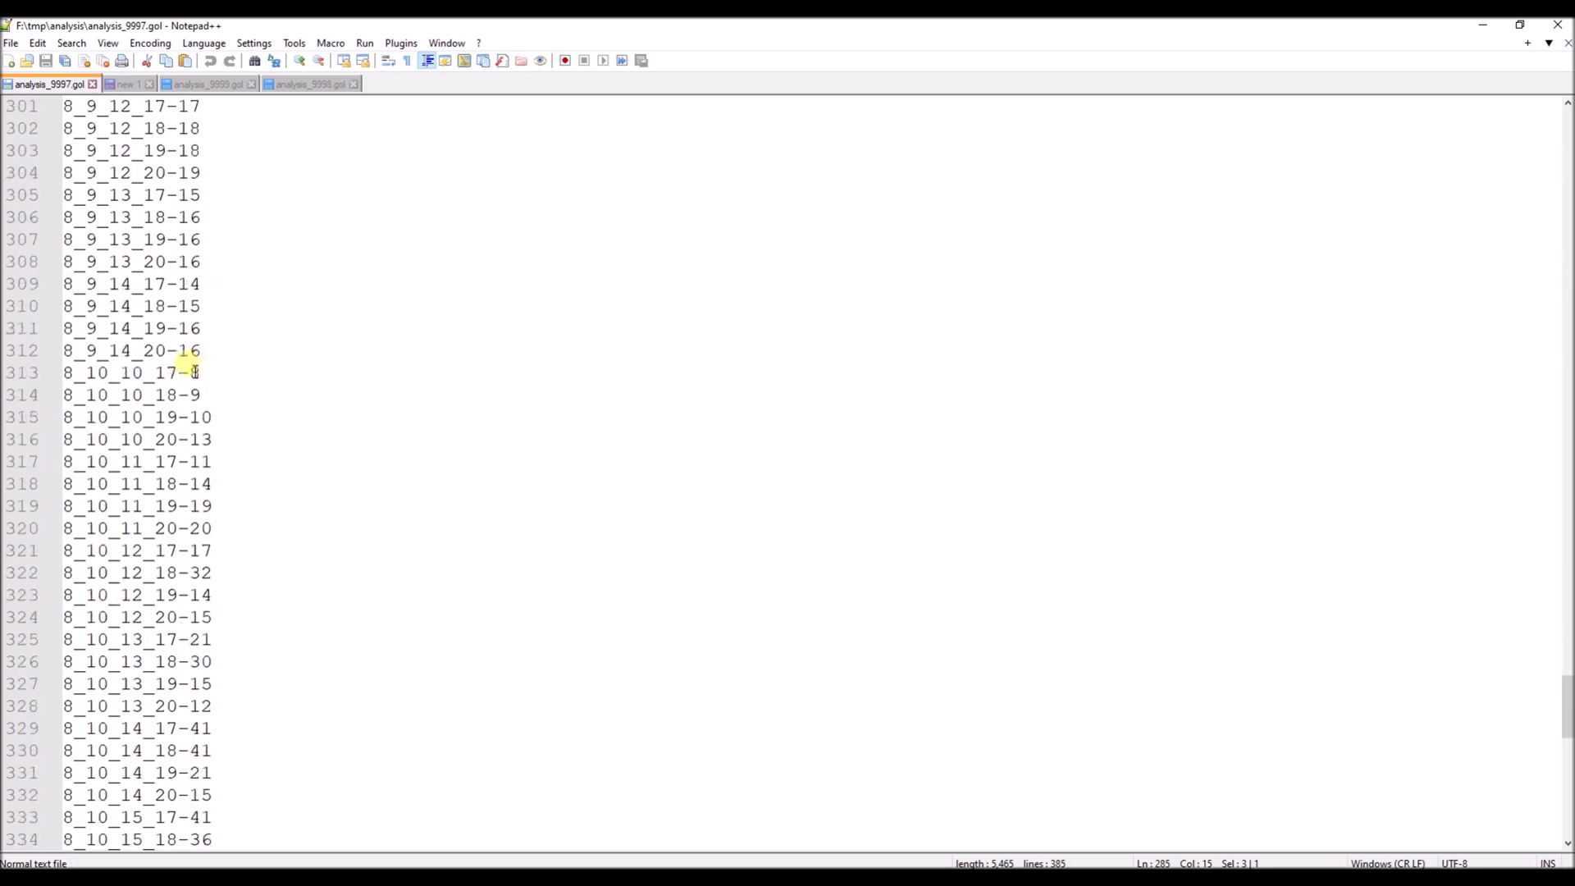
{"action": "scroll", "coordinate": [189, 382], "scroll_direction": "down", "scroll_amount": 9}
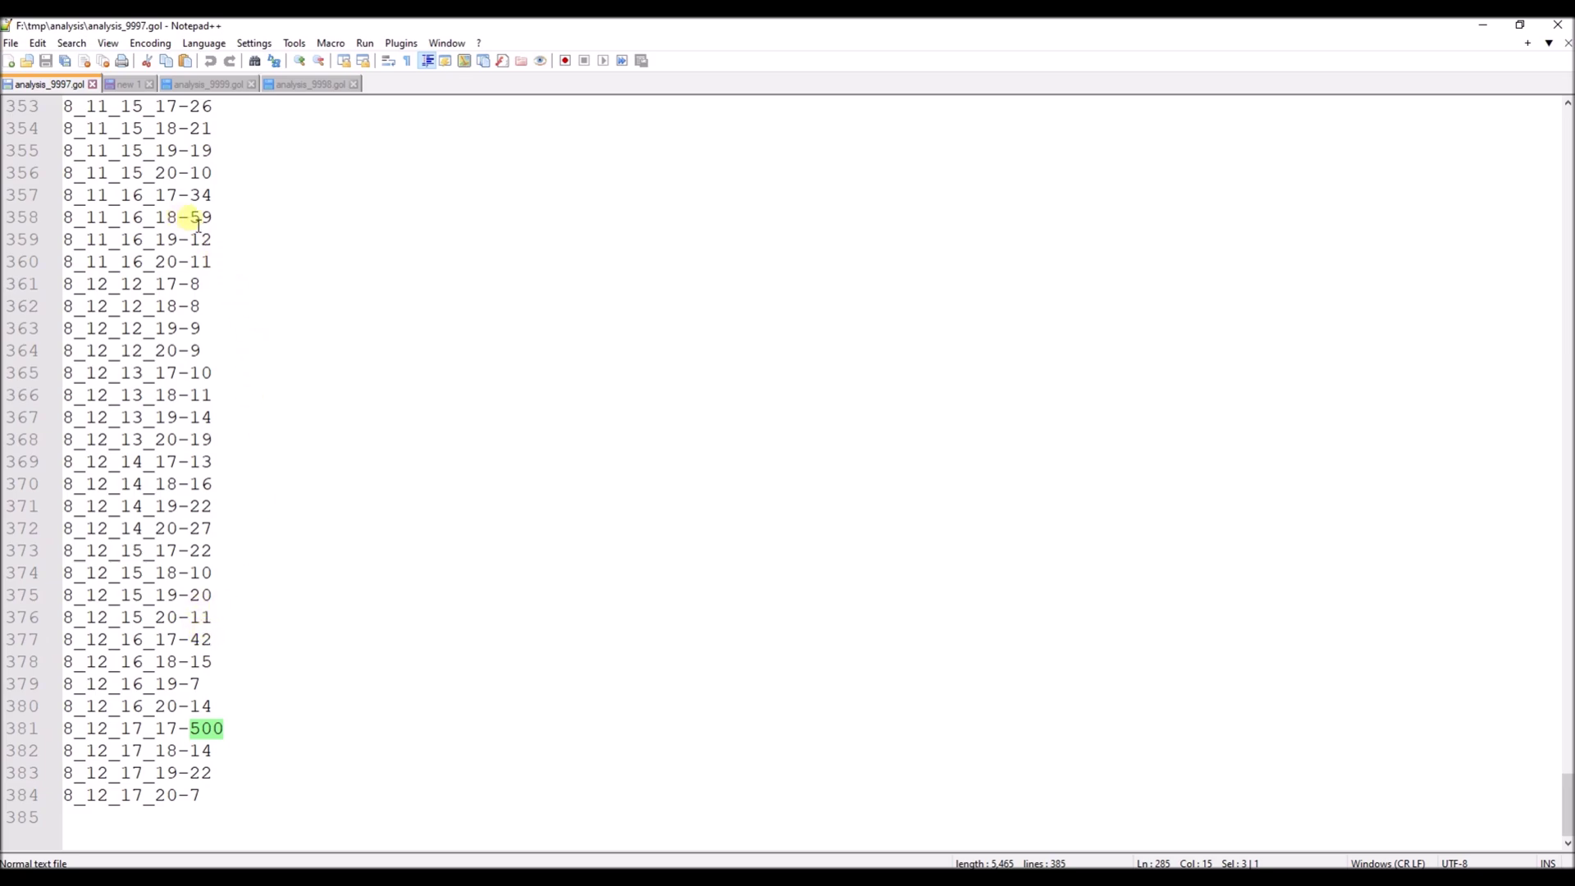
{"action": "left_click_drag", "start_coordinate": [198, 223], "coordinate": [222, 223]}
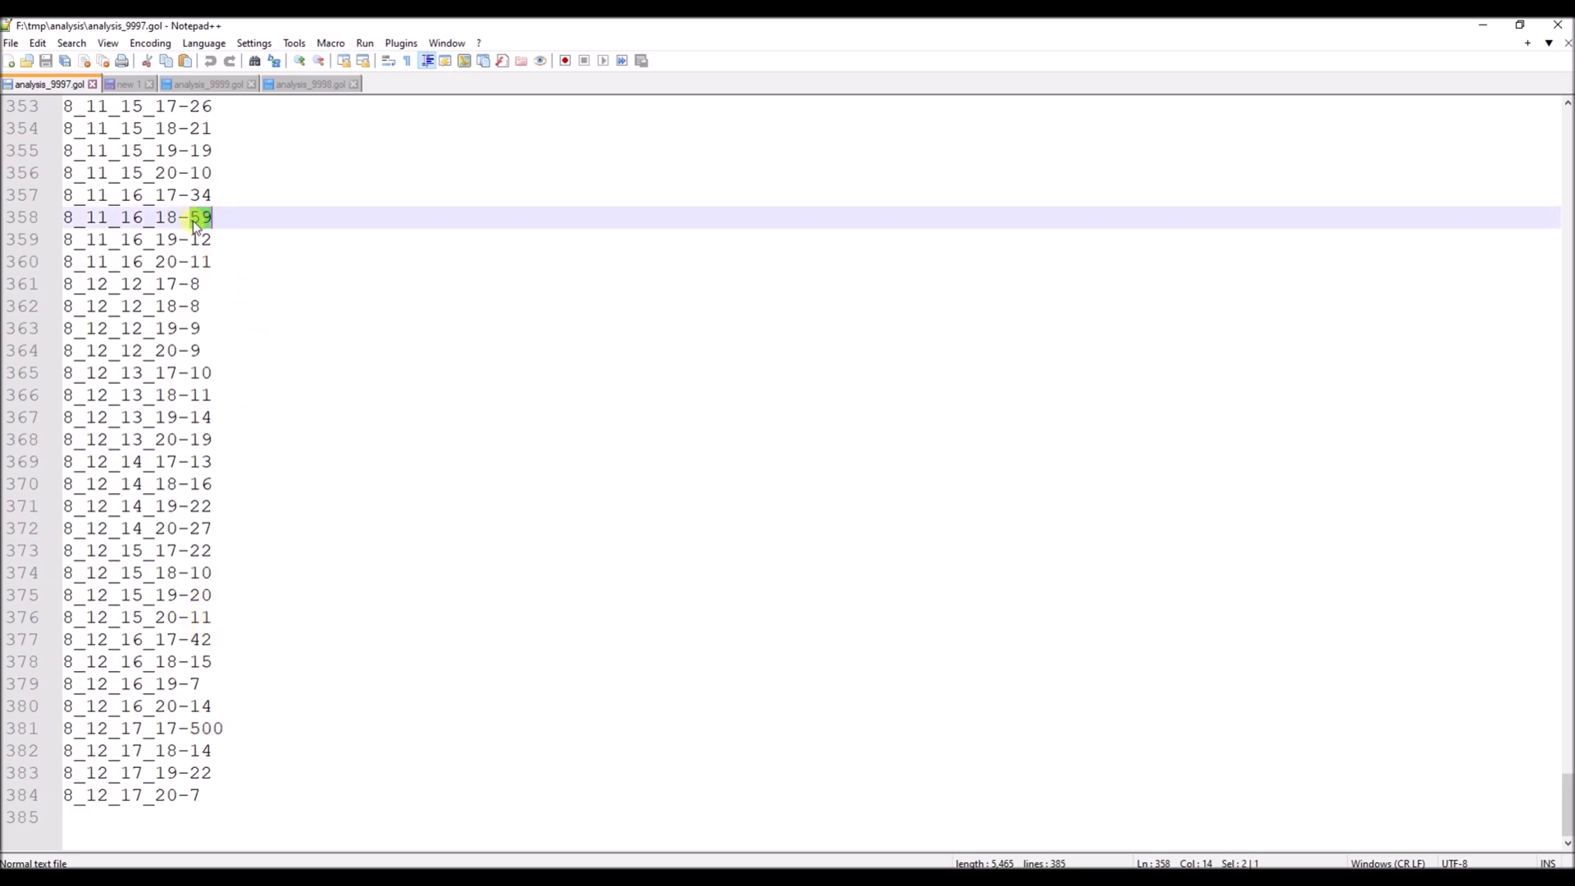
{"action": "left_click_drag", "start_coordinate": [194, 729], "coordinate": [224, 729]}
{"action": "scroll", "coordinate": [193, 355], "scroll_direction": "up", "scroll_amount": 16}
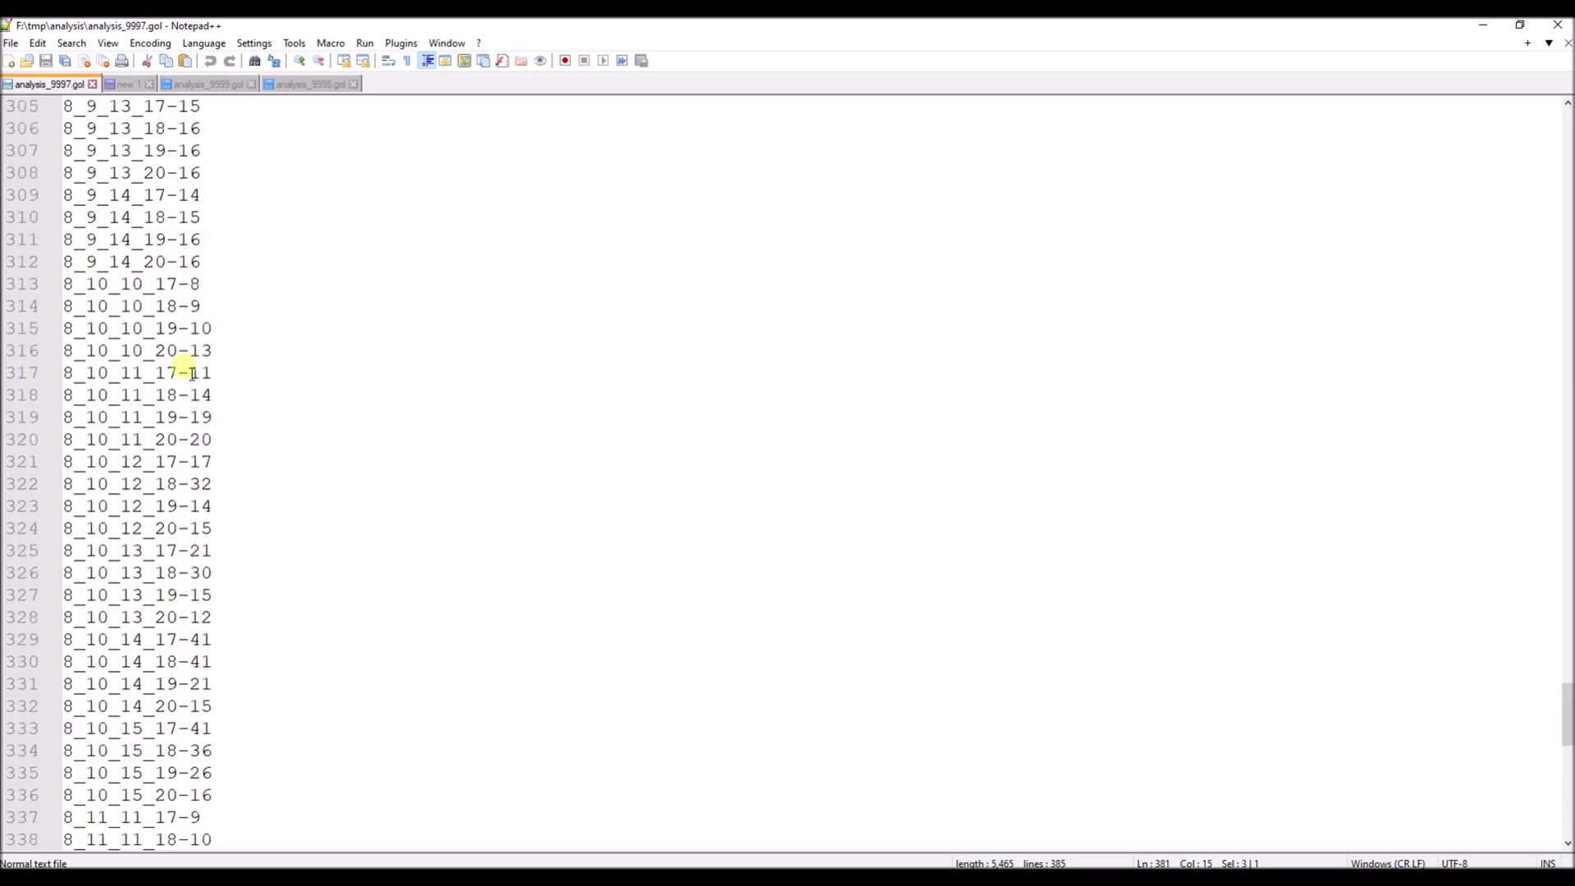
{"action": "scroll", "coordinate": [192, 374], "scroll_direction": "up", "scroll_amount": 8}
Open analysis_9999.gol and examine its rules starting with 8, highlighting rules 8_12_13_19 and 8_11_12_20
{"action": "left_click", "coordinate": [212, 85]}
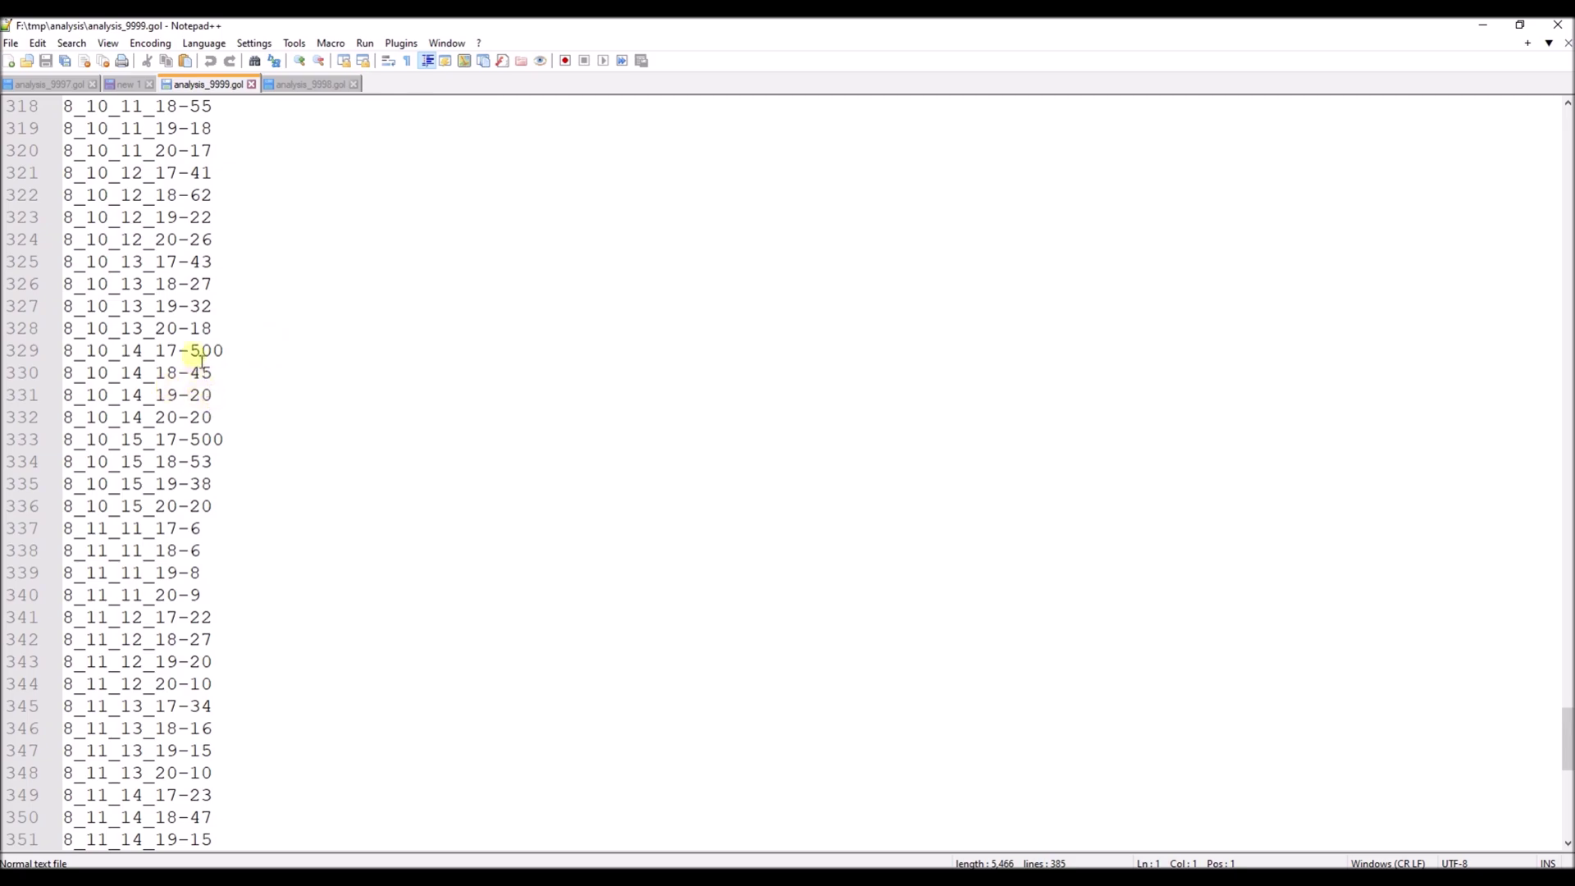
{"action": "scroll", "coordinate": [178, 469], "scroll_direction": "down", "scroll_amount": 8}
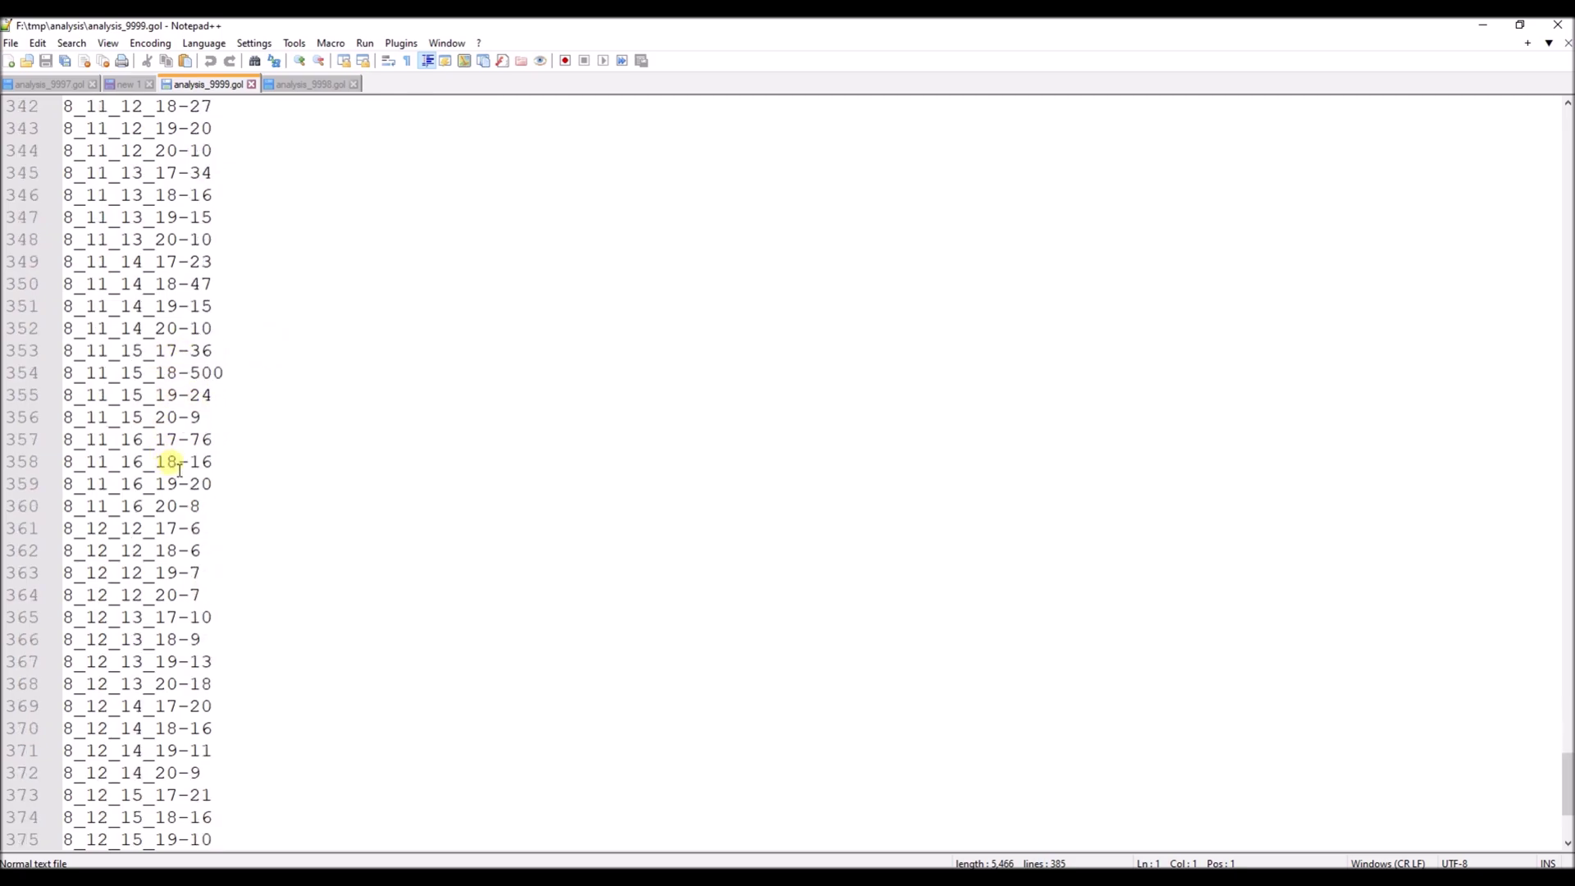
{"action": "scroll", "coordinate": [180, 469], "scroll_direction": "down", "scroll_amount": 4}
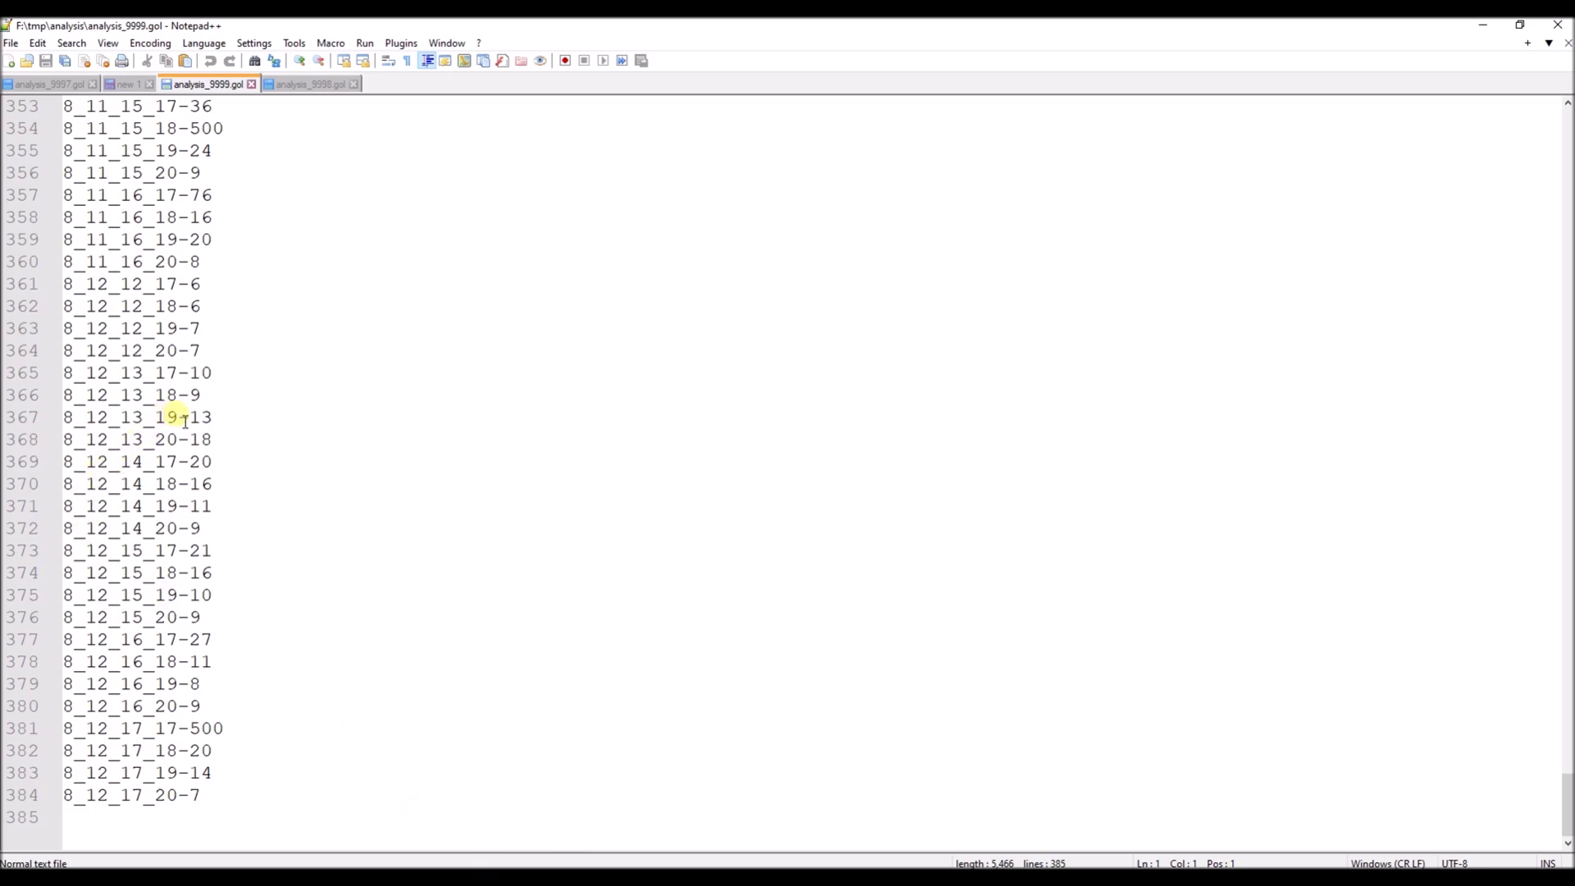
{"action": "left_click_drag", "start_coordinate": [182, 419], "coordinate": [62, 427]}
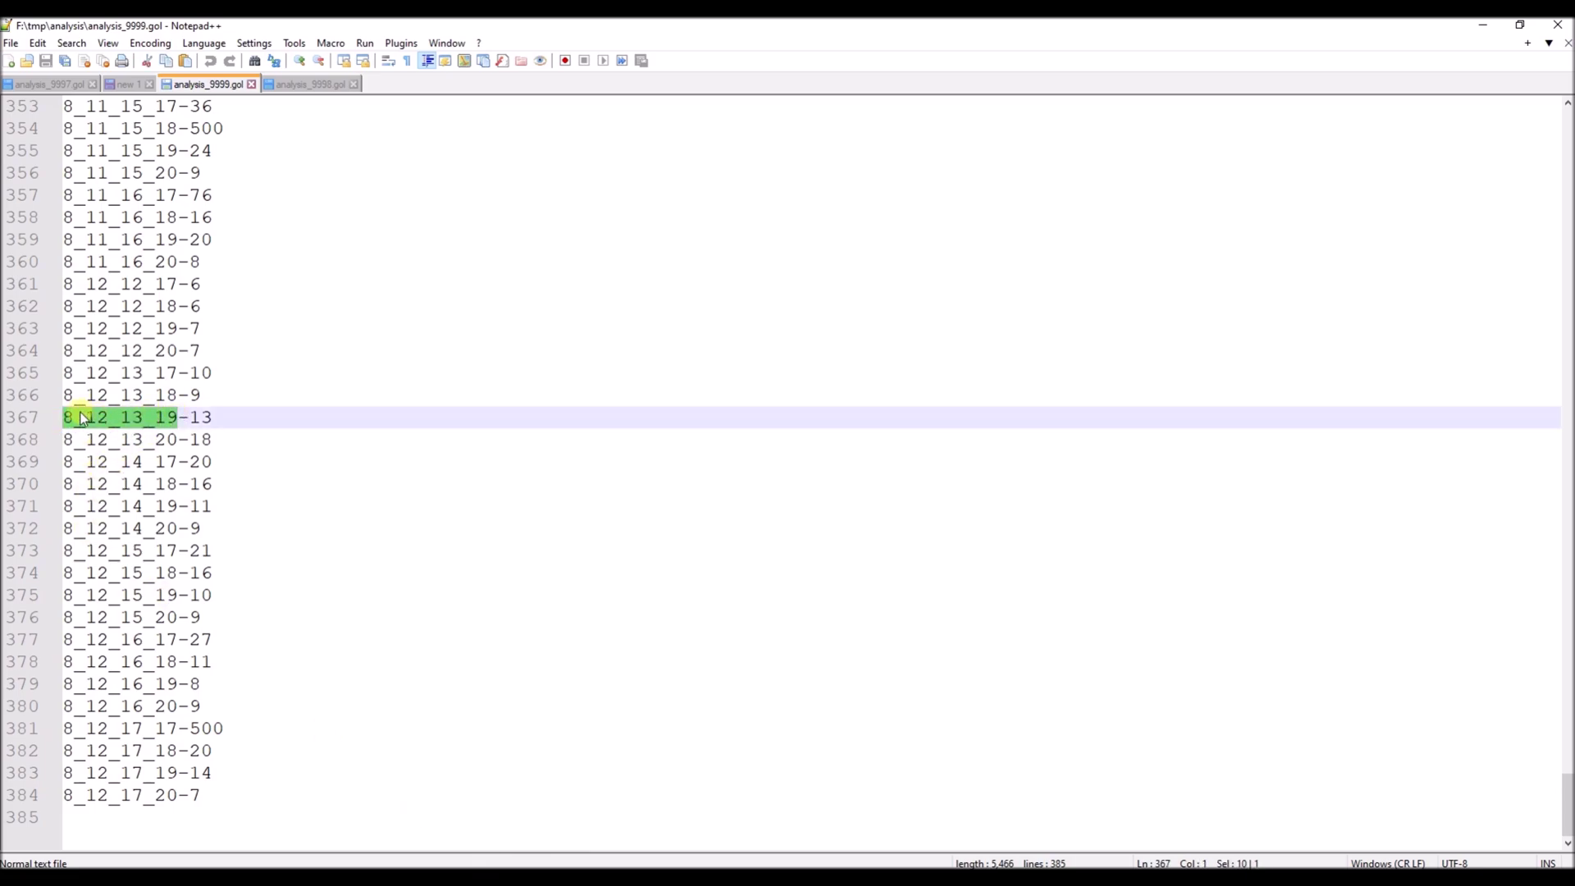
{"action": "scroll", "coordinate": [90, 423], "scroll_direction": "up", "scroll_amount": 8}
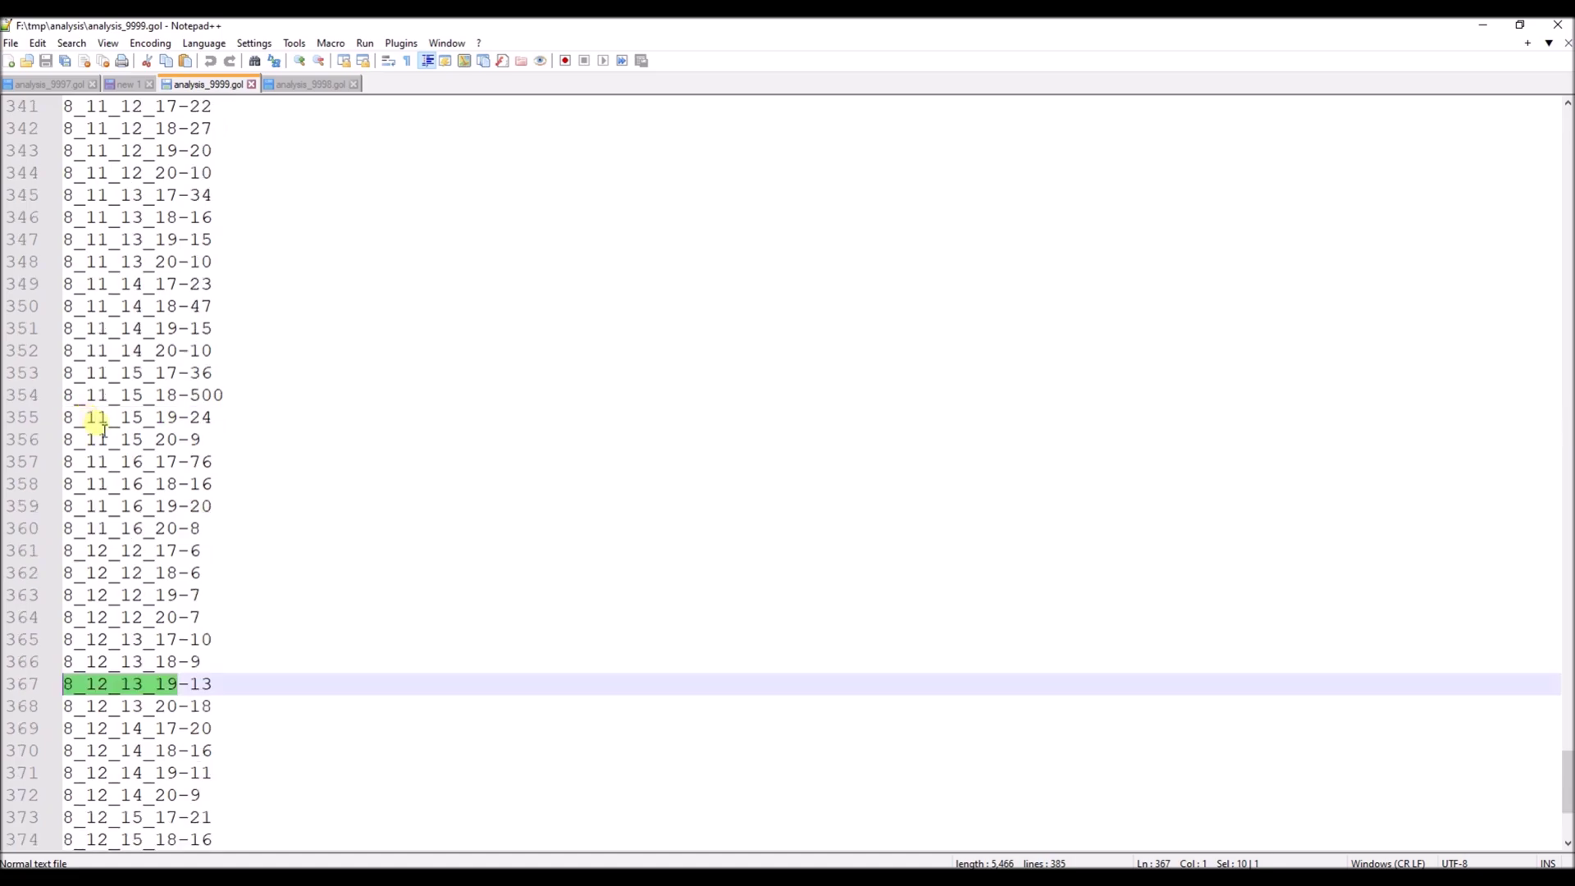
{"action": "left_click_drag", "start_coordinate": [174, 441], "coordinate": [44, 441]}
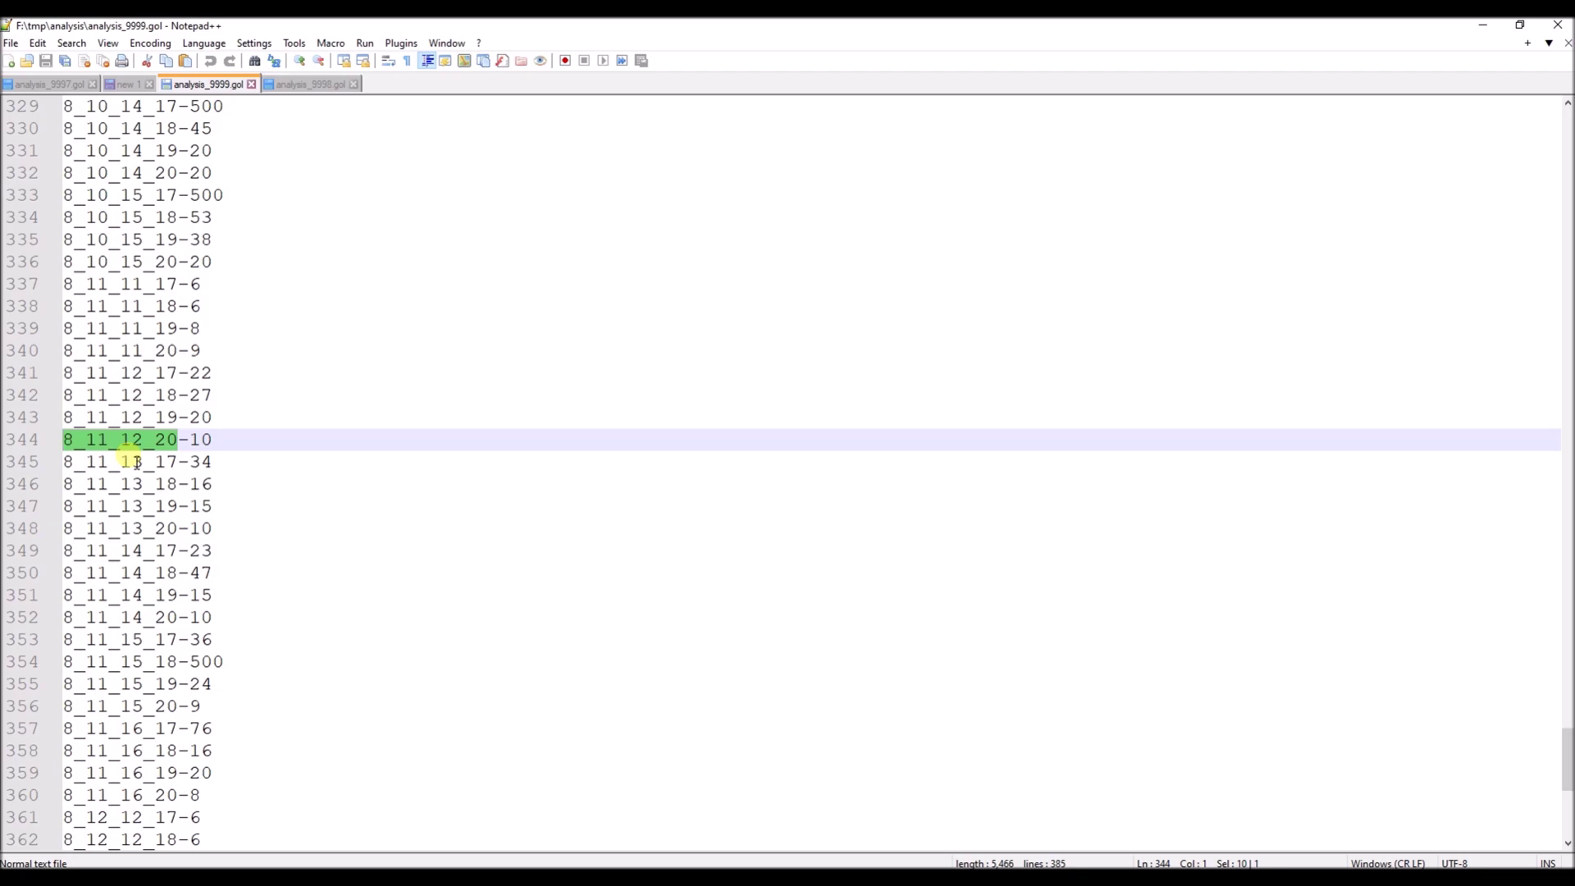
Switch to the running GameOfLife scene in Unity and place eight individual cells in the empty space above the wooden floor
{"action": "left_click", "coordinate": [889, 862]}
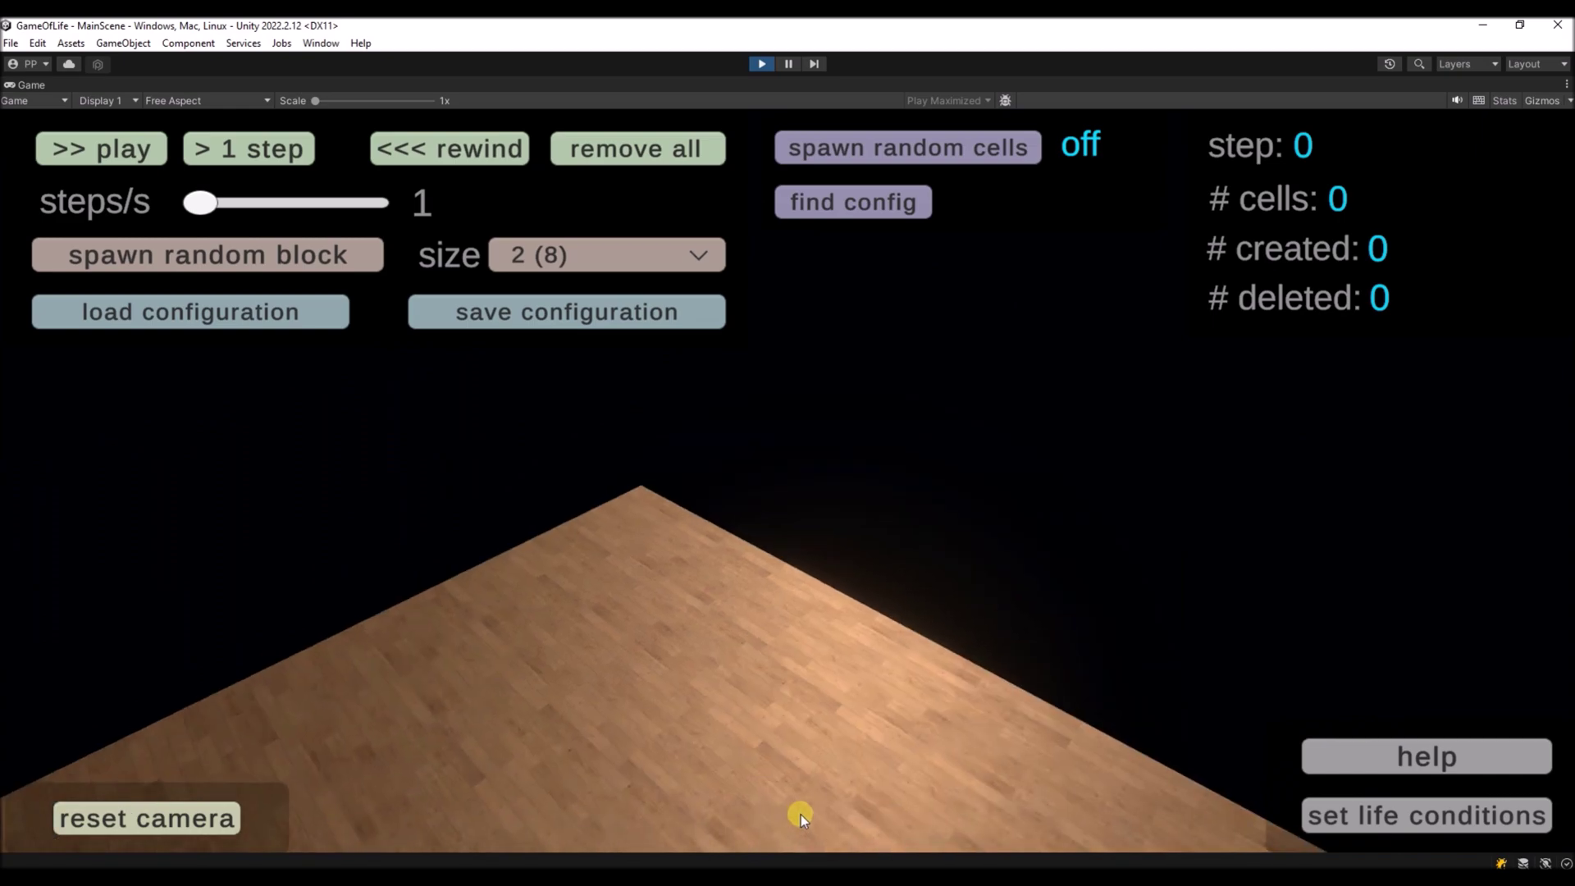
{"action": "right_click_drag", "start_coordinate": [801, 815], "coordinate": [546, 791]}
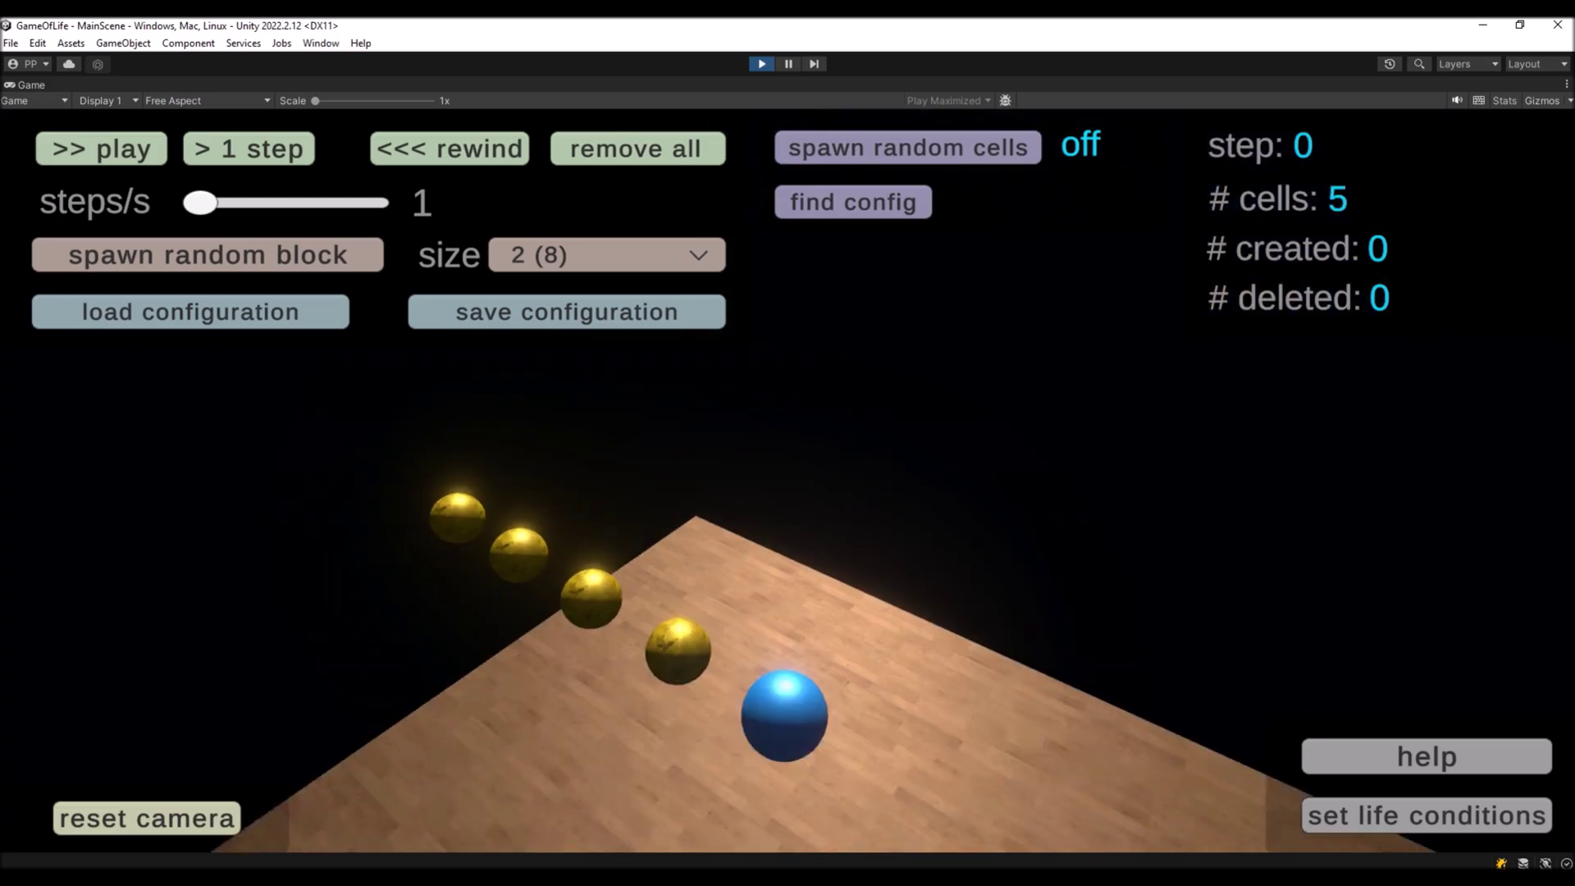
{"action": "mouse_move", "coordinate": [624, 876]}
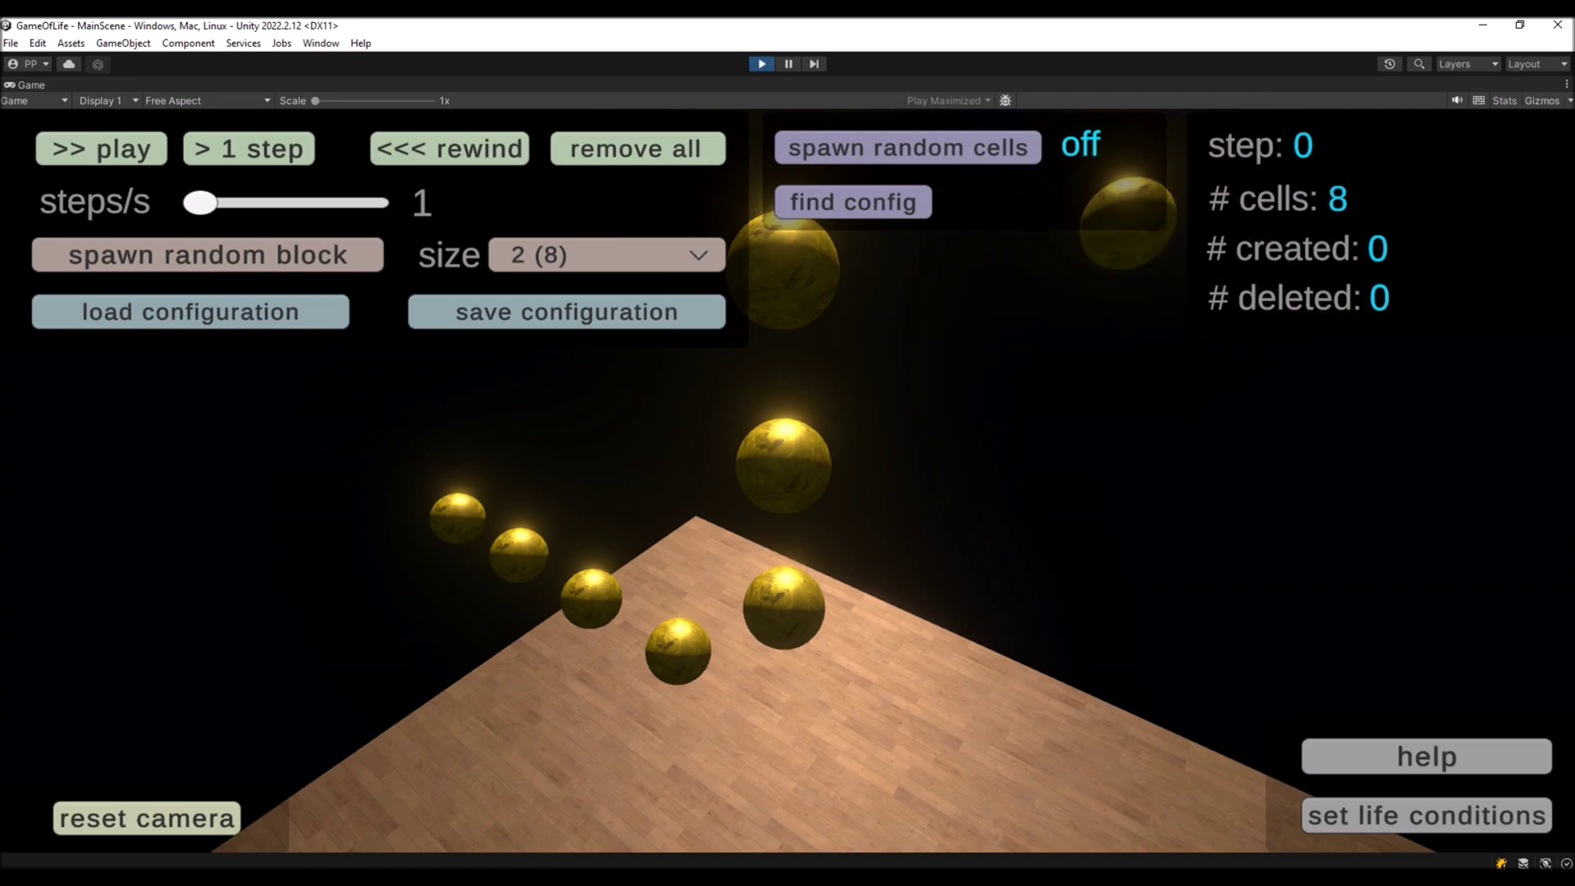
Show the help overview of the camera and cell cursor keys
{"action": "mouse_move", "coordinate": [507, 829]}
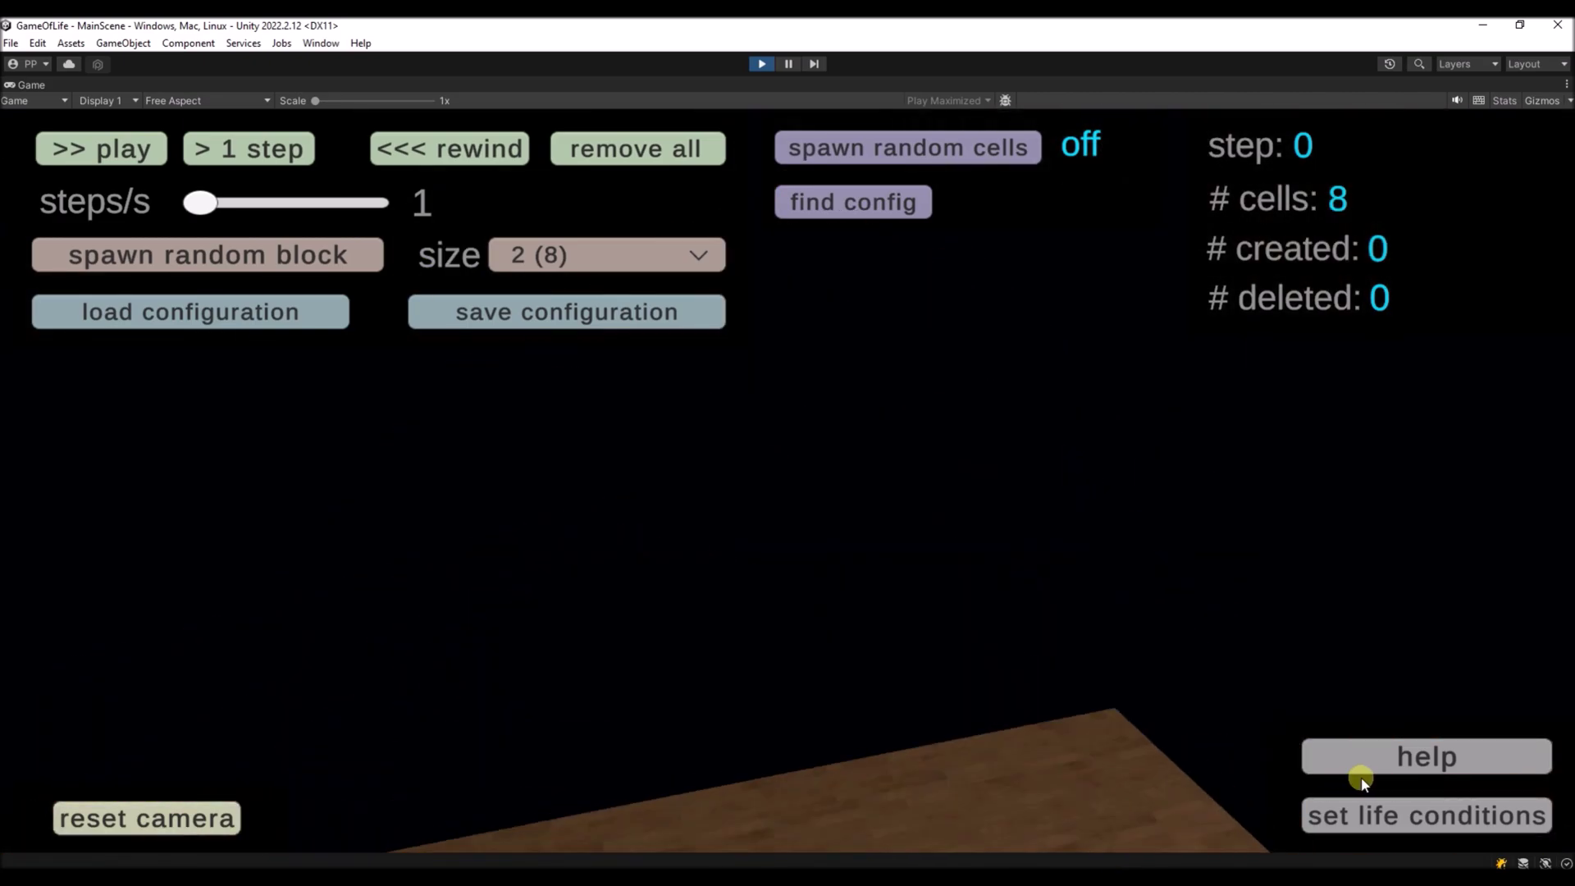
{"action": "left_click", "coordinate": [1385, 773]}
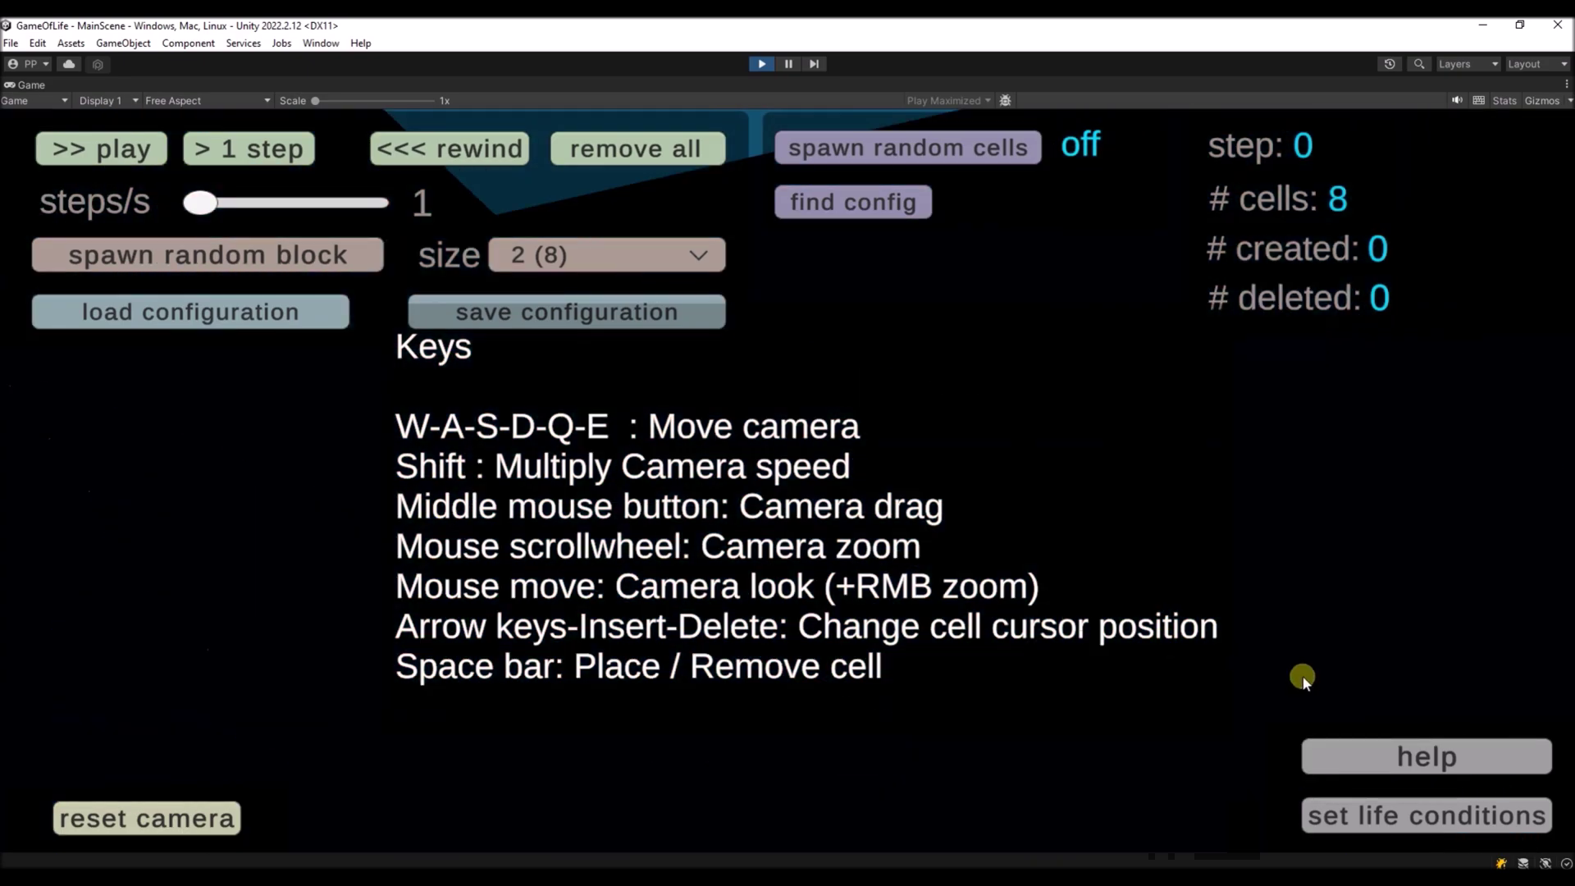
Hide the help overview and review the life conditions for lower and upper limits of life and death
{"action": "left_click", "coordinate": [1400, 752]}
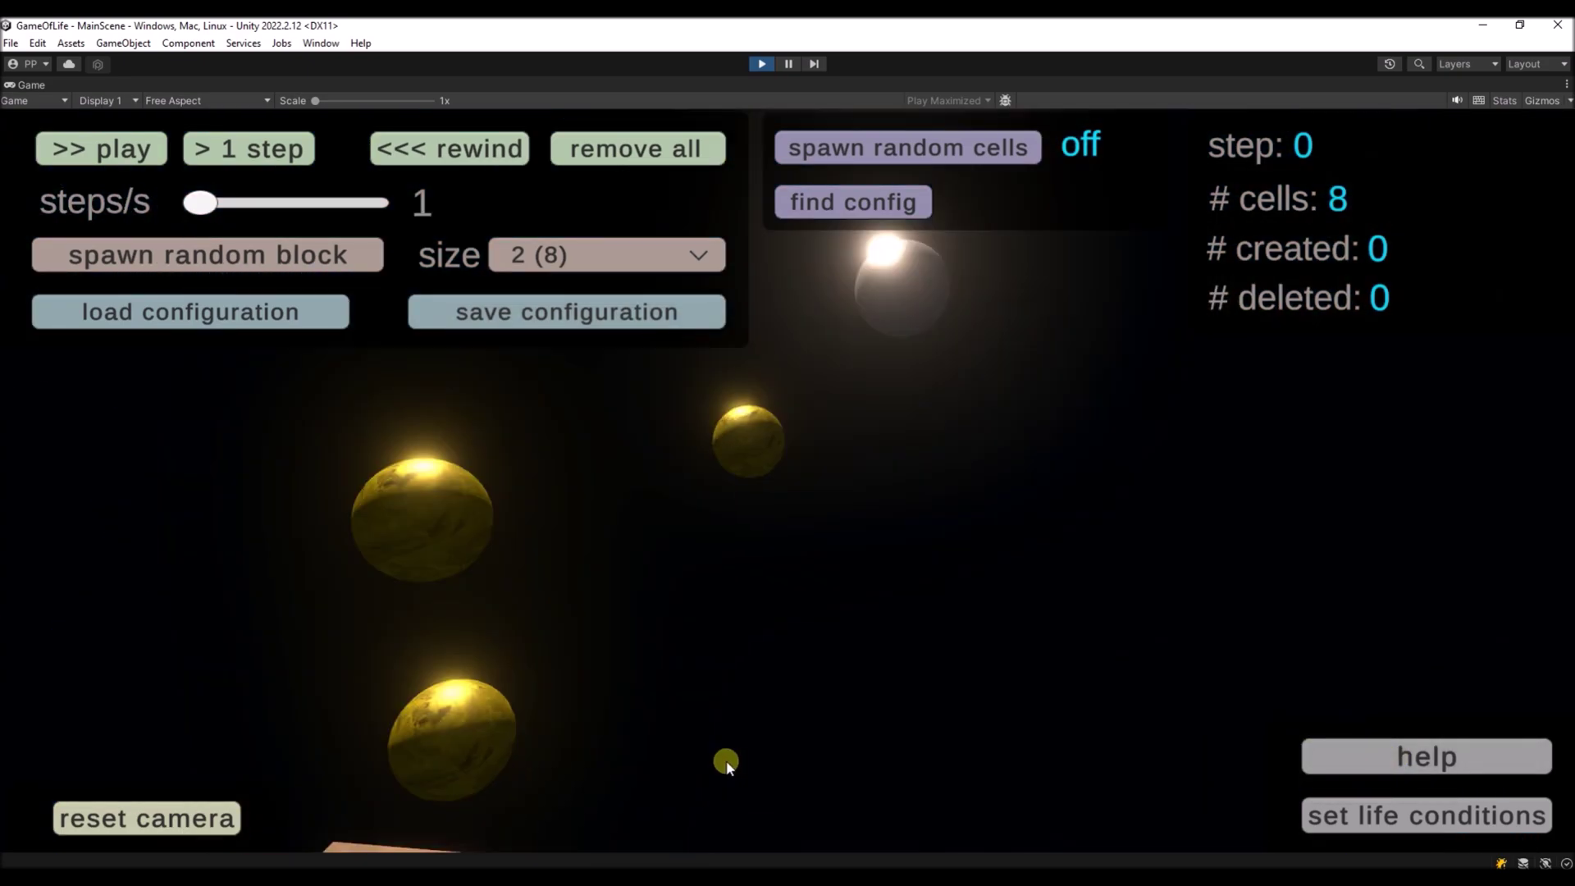
{"action": "left_click", "coordinate": [1372, 815]}
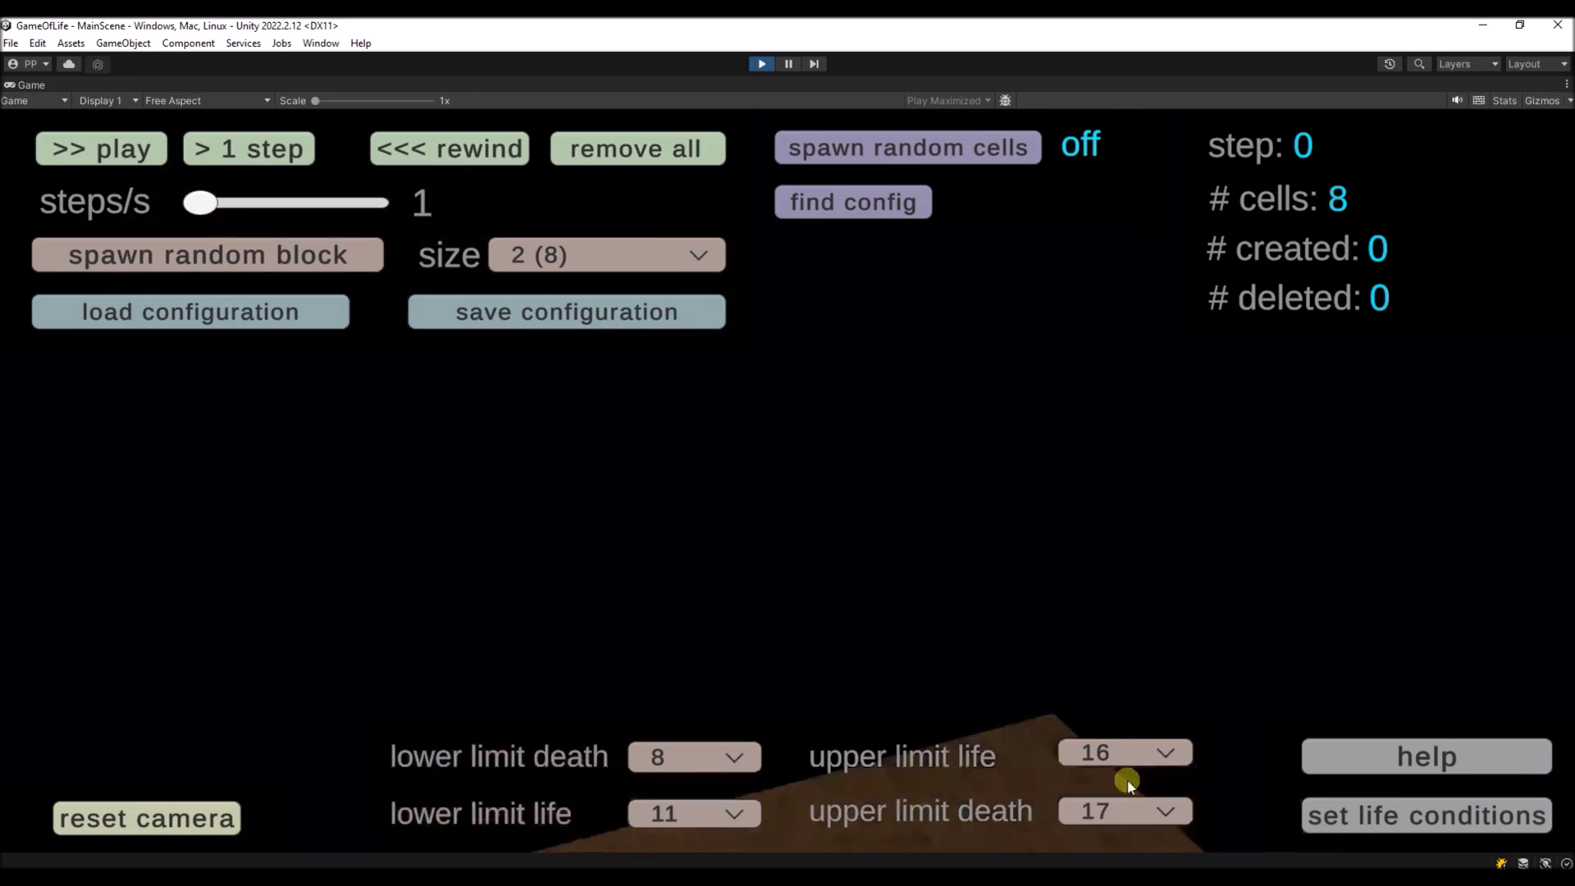
{"action": "left_click", "coordinate": [1312, 814]}
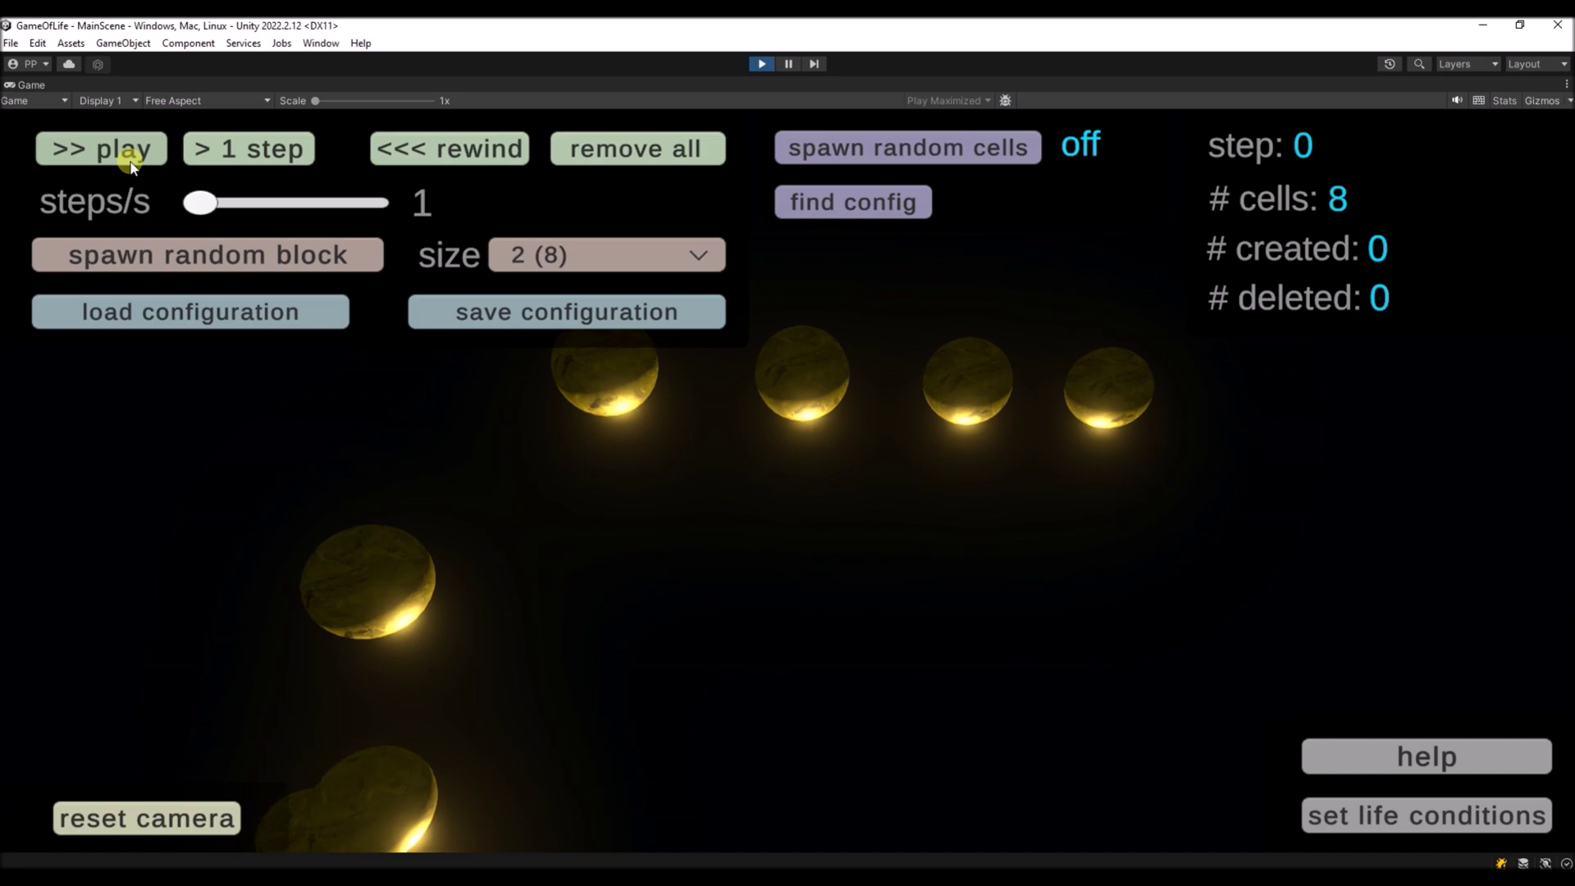
Advance the simulation of the eight individually placed cells by one step
{"action": "left_click", "coordinate": [205, 156]}
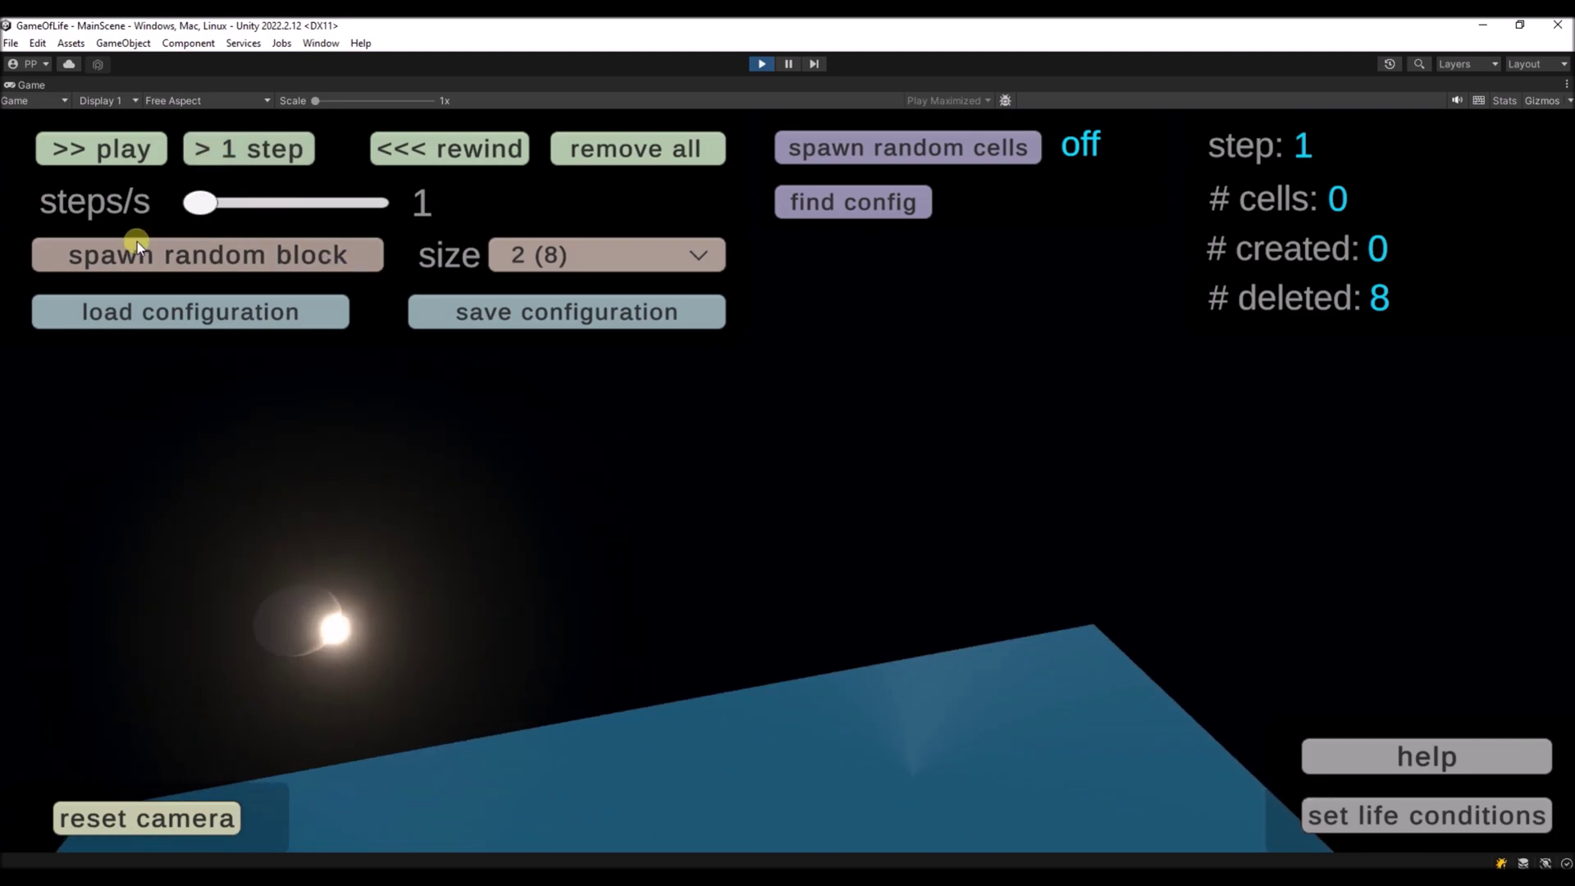
{"action": "right_click_drag", "start_coordinate": [137, 241], "coordinate": [262, 278]}
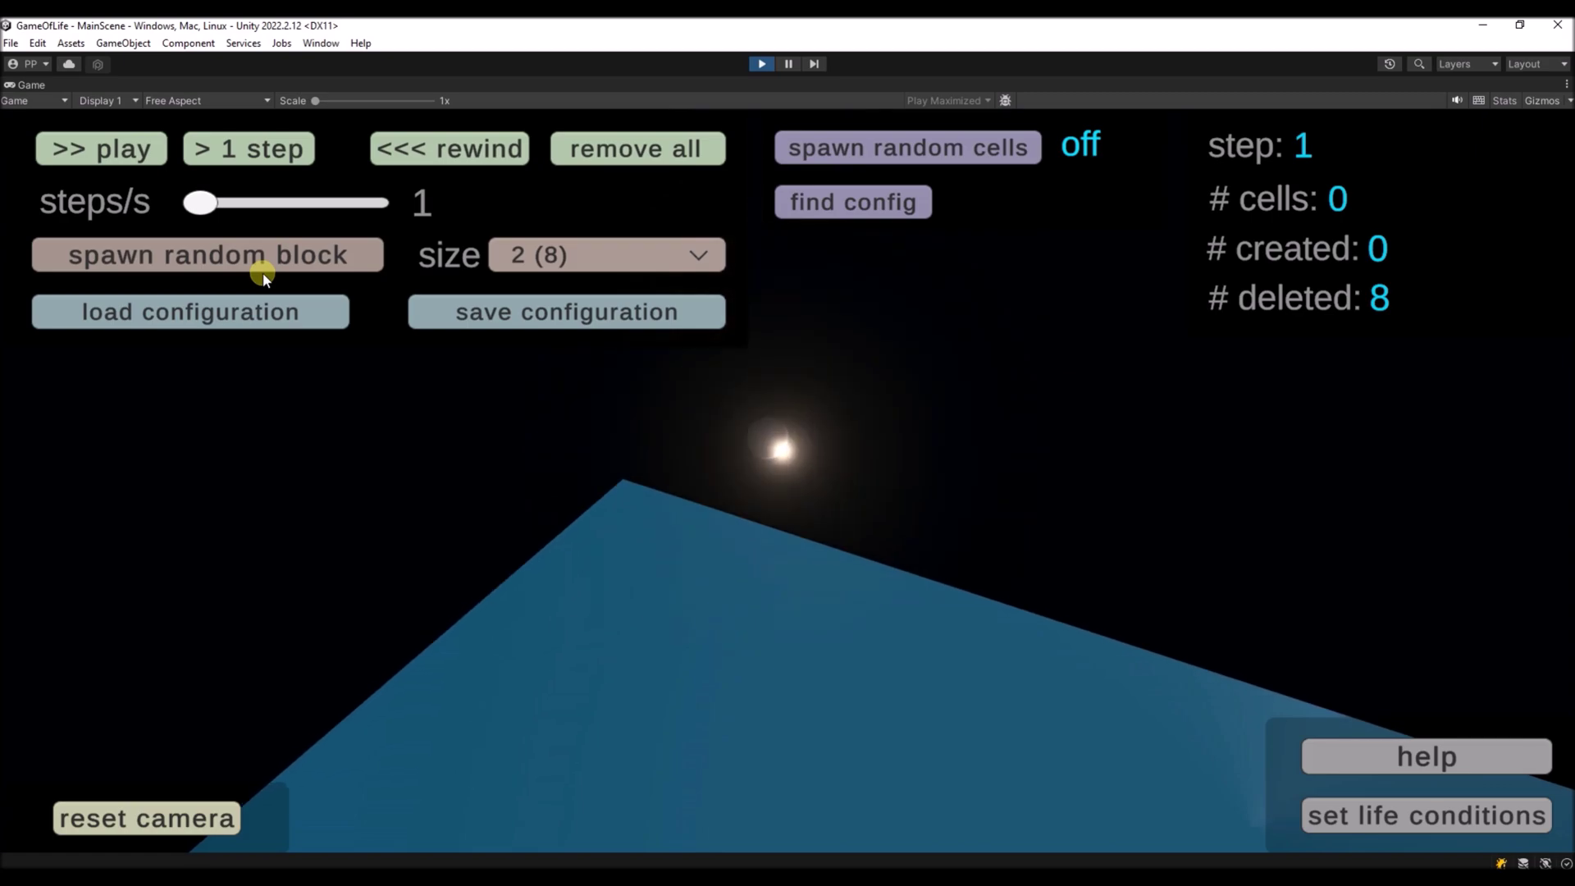
{"action": "right_click_drag", "start_coordinate": [271, 277], "coordinate": [521, 257]}
Set the random block size to 11 (1331) and spawn a random block of cells
{"action": "left_click", "coordinate": [521, 257]}
{"action": "scroll", "coordinate": [712, 407], "scroll_direction": "down", "scroll_amount": 3}
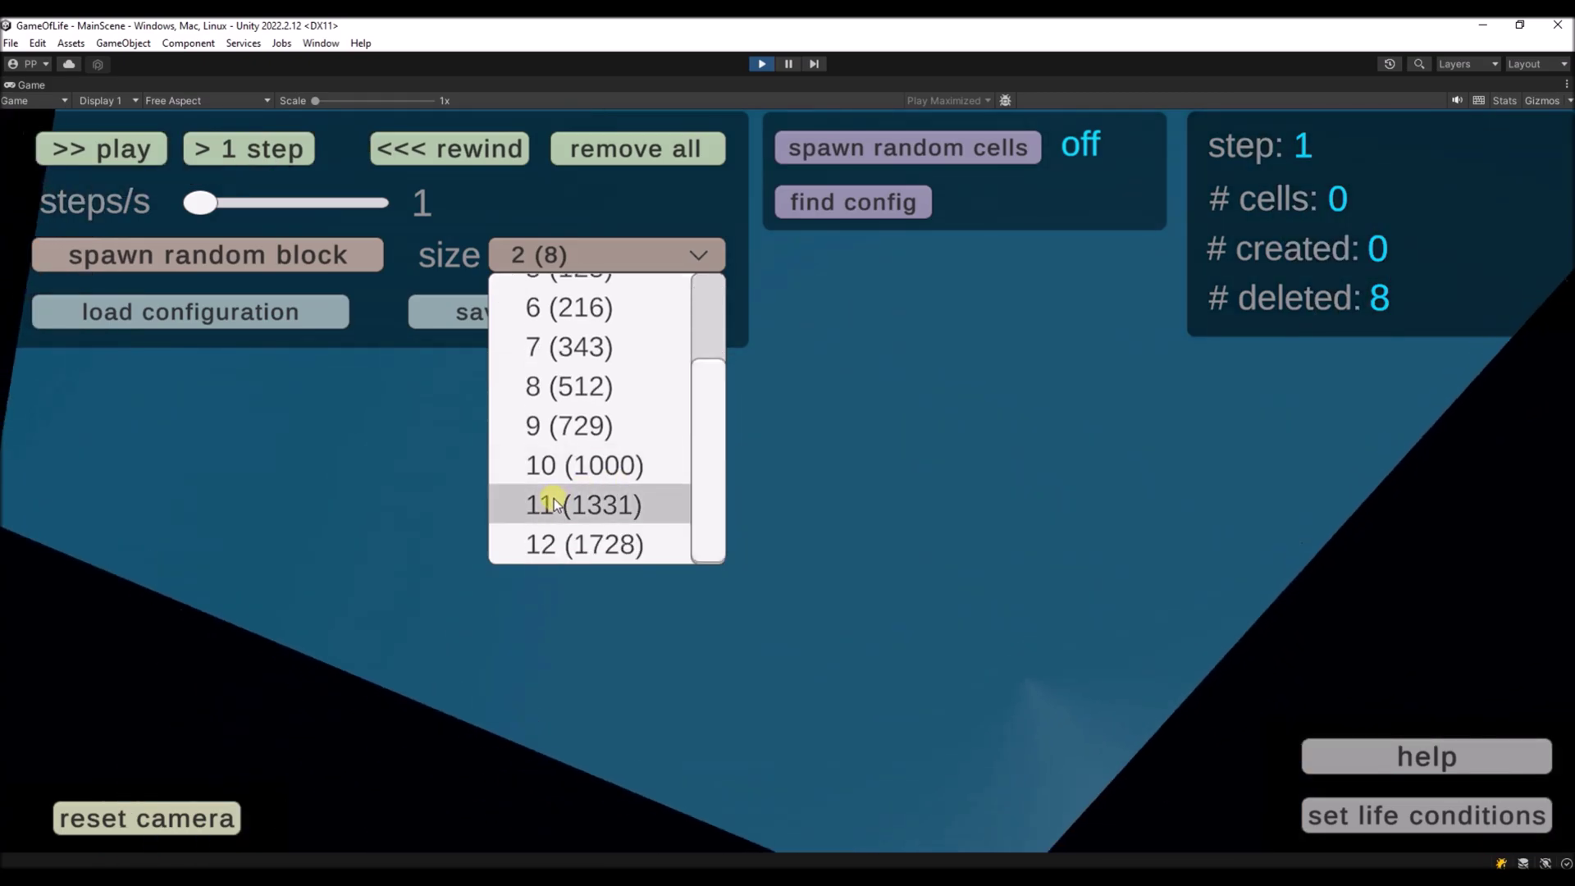
{"action": "left_click", "coordinate": [552, 503]}
{"action": "left_click", "coordinate": [252, 257]}
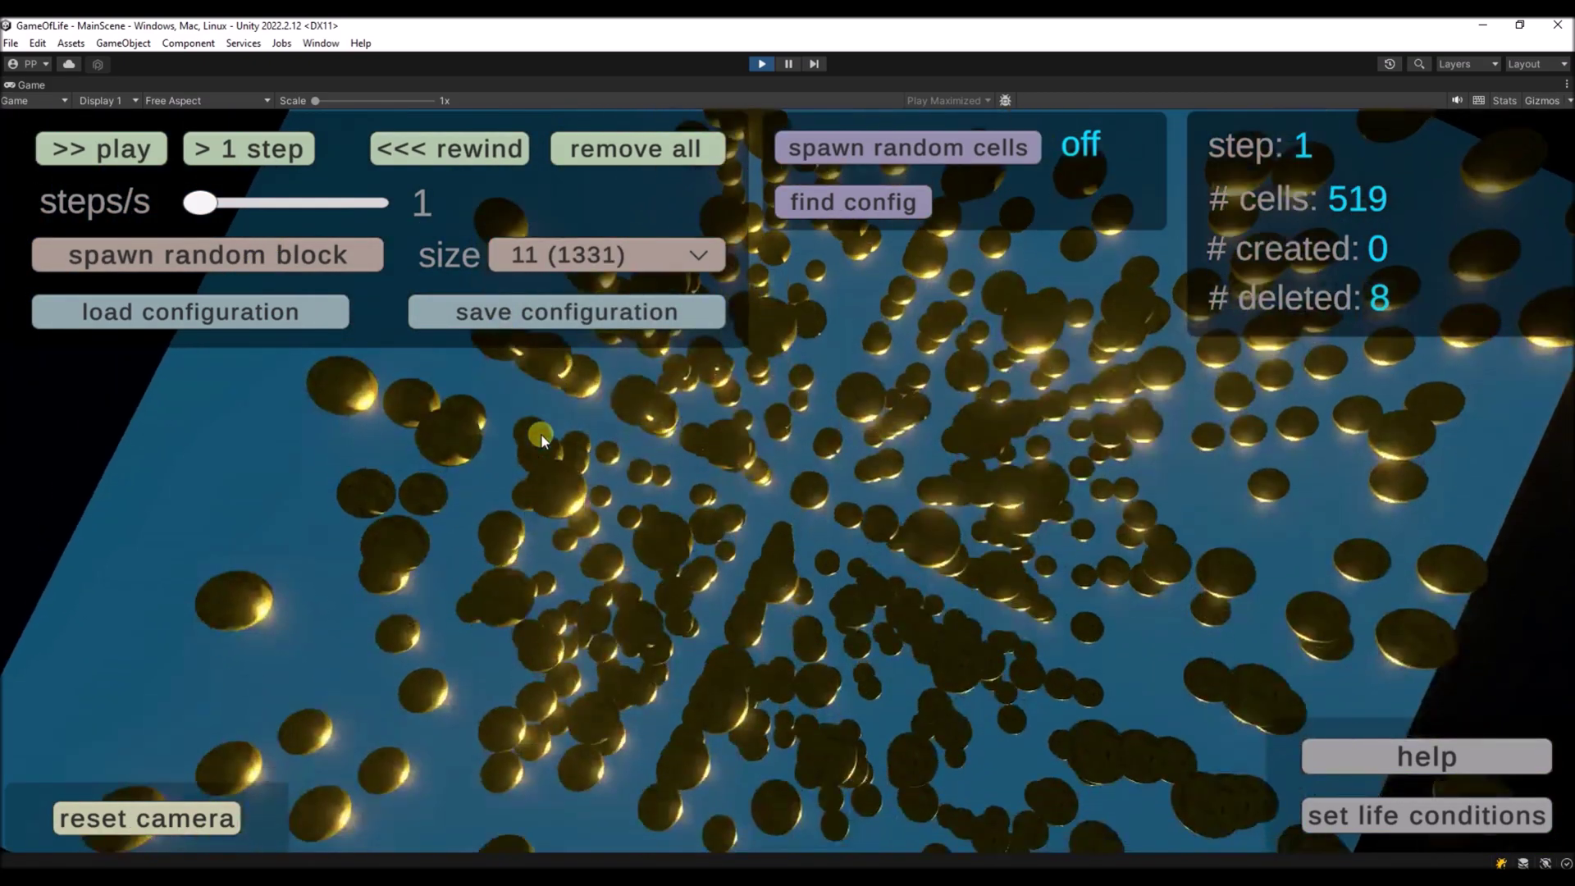
Advance the spawned block through six single simulation steps, up to step 7
{"action": "right_click_drag", "start_coordinate": [539, 433], "coordinate": [285, 160]}
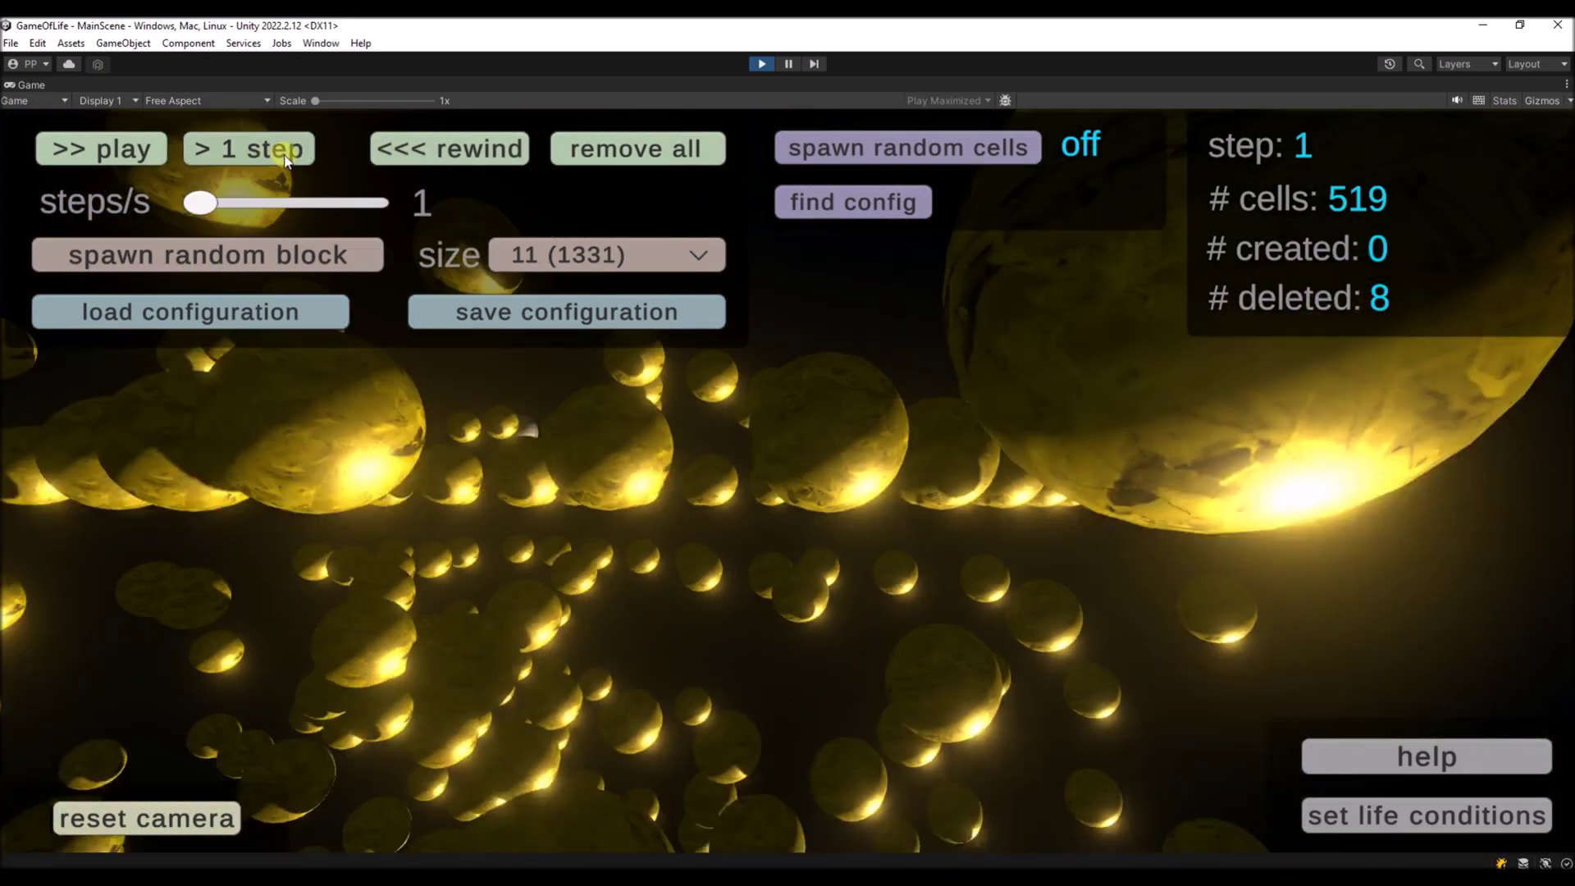
{"action": "left_click", "coordinate": [286, 160]}
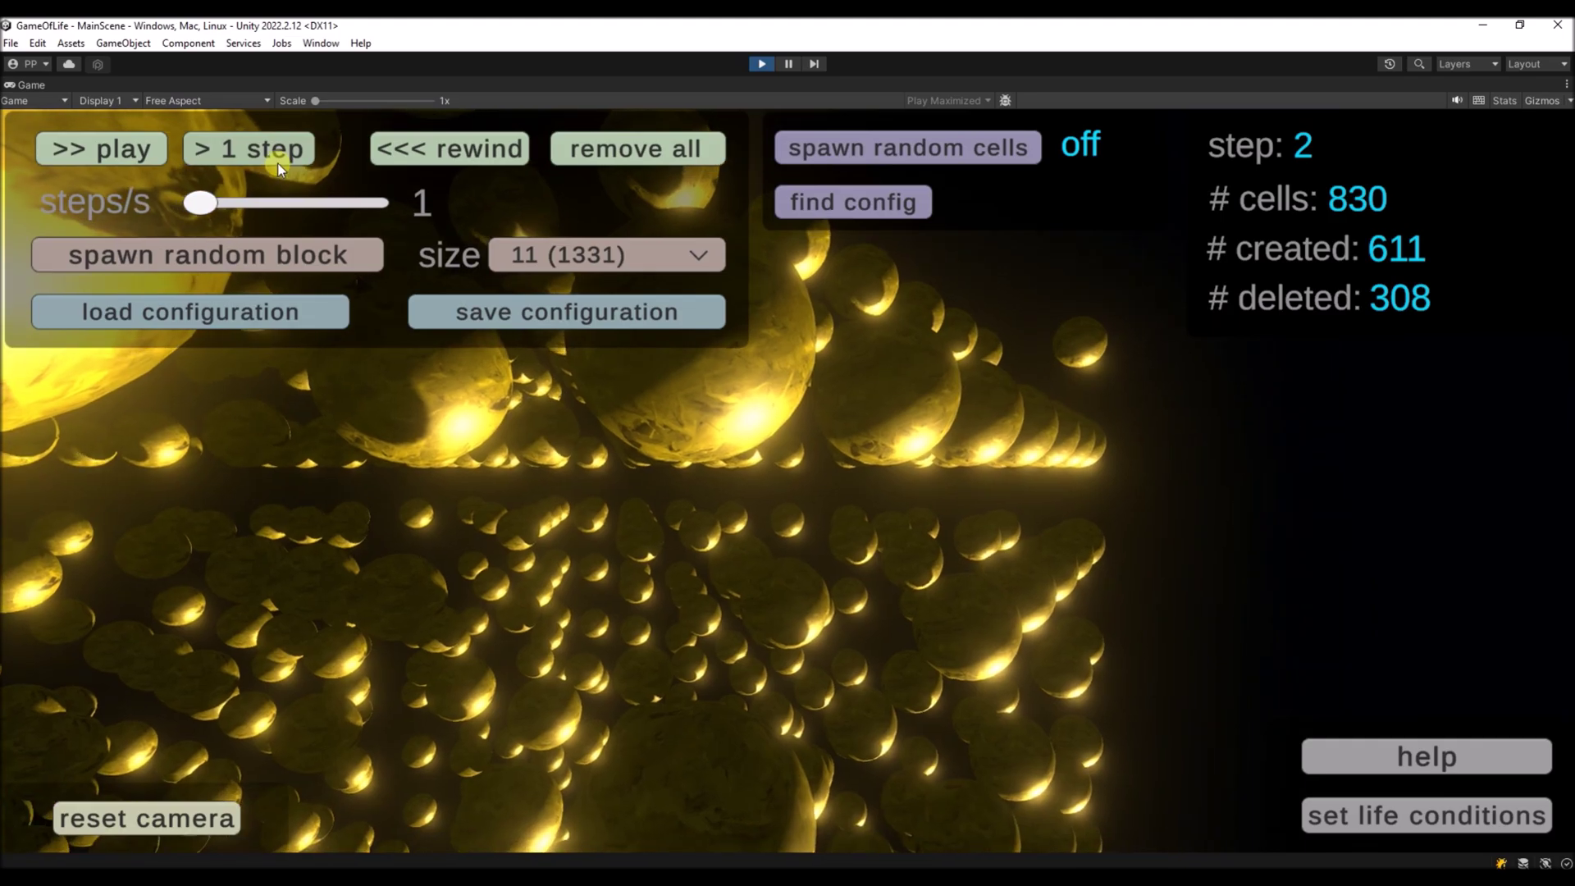
{"action": "left_click", "coordinate": [274, 159]}
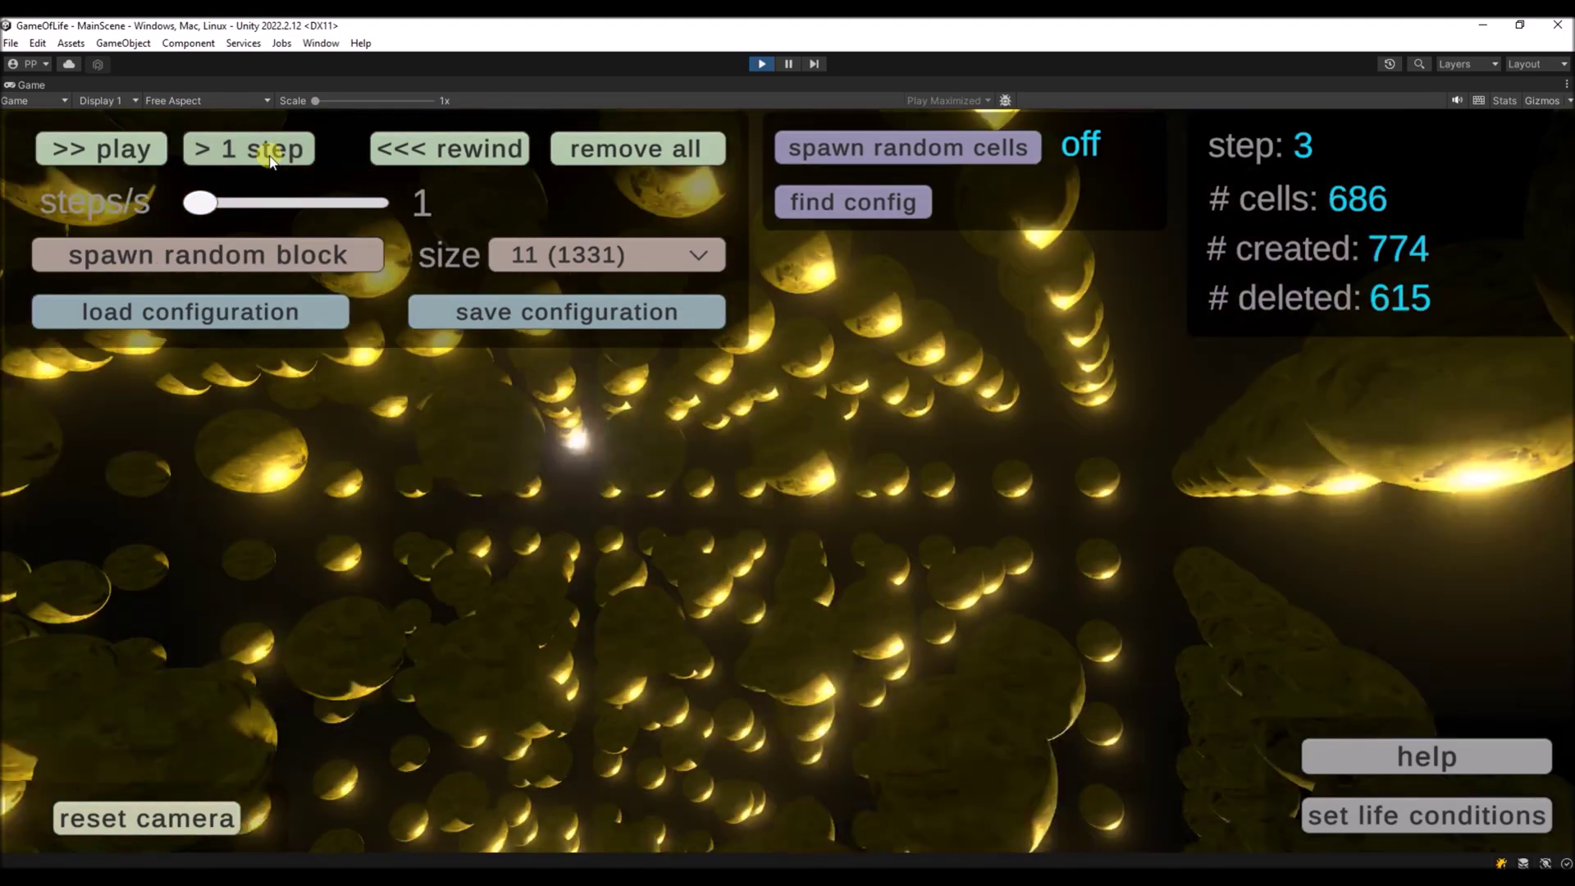
{"action": "left_click", "coordinate": [270, 158]}
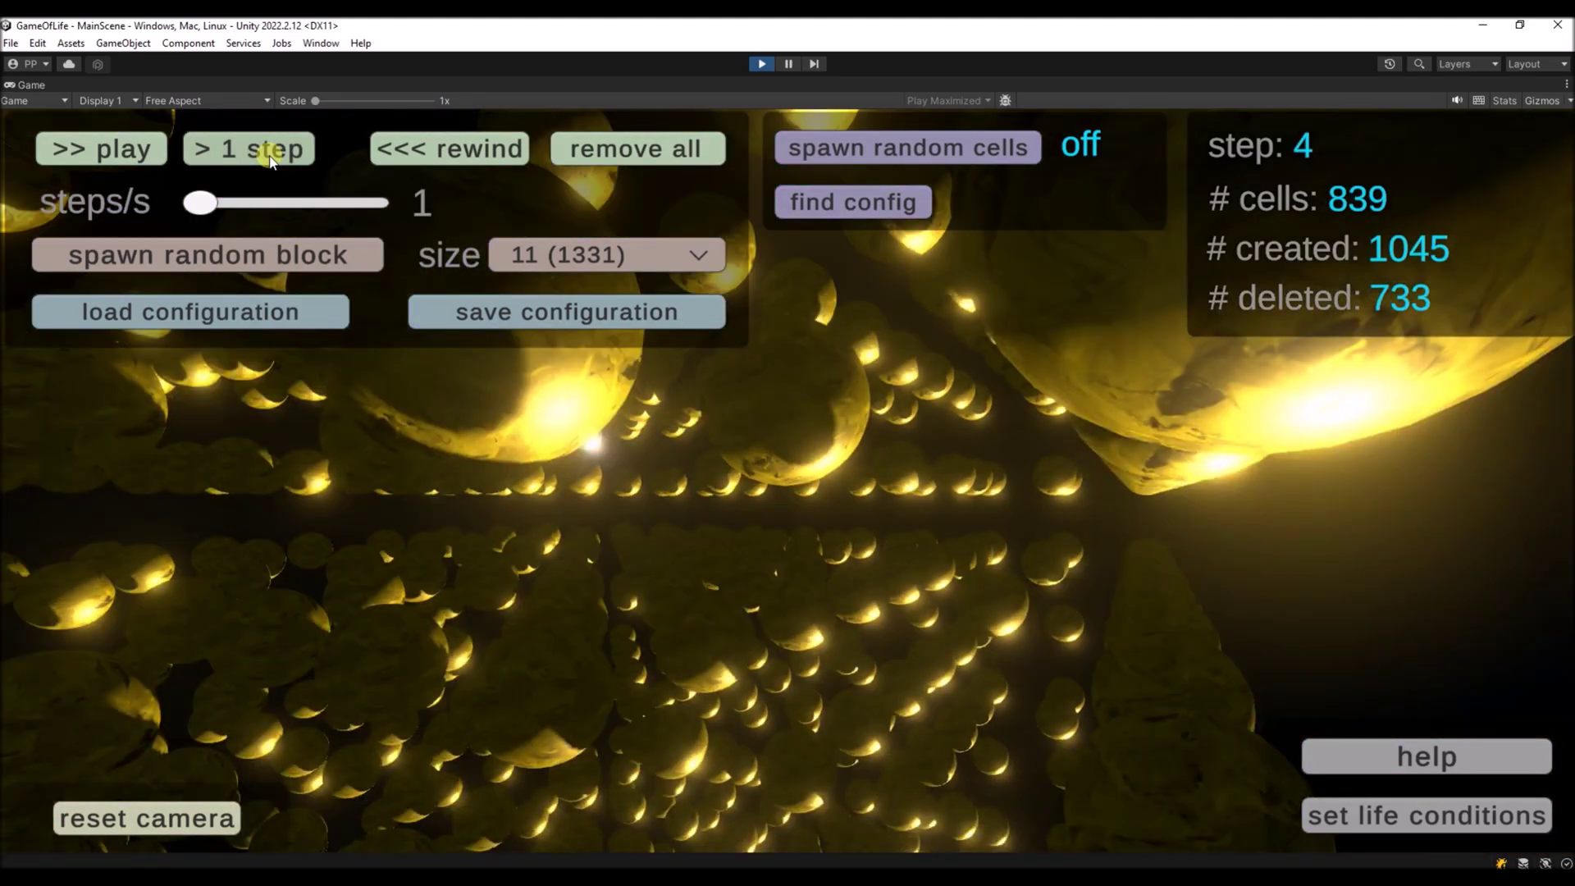
{"action": "left_click", "coordinate": [270, 158]}
{"action": "left_click", "coordinate": [270, 158]}
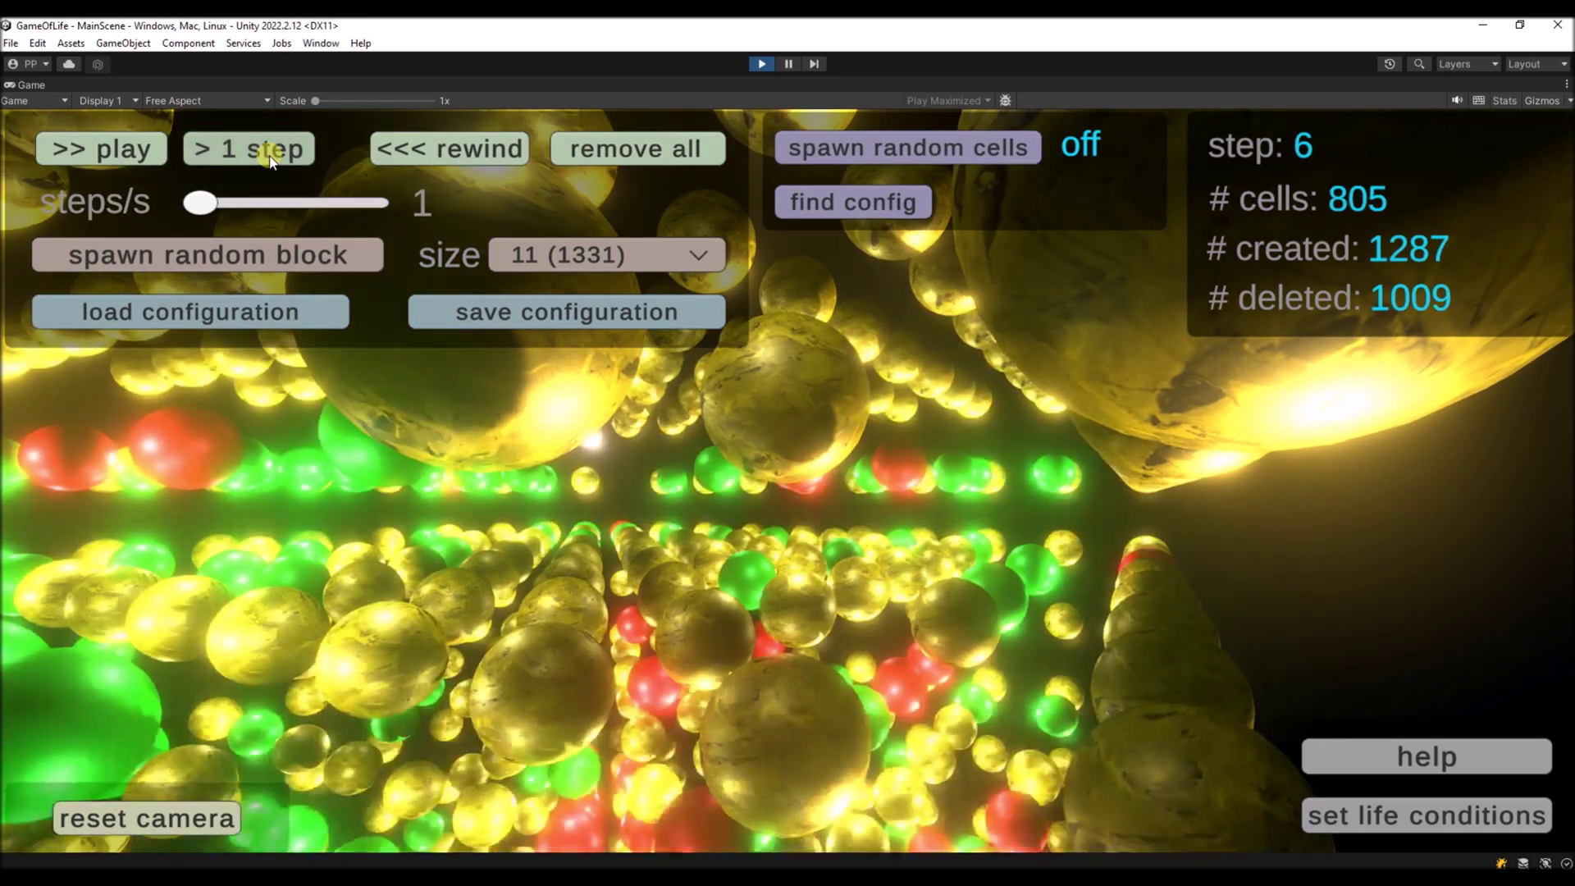
{"action": "left_click", "coordinate": [270, 158]}
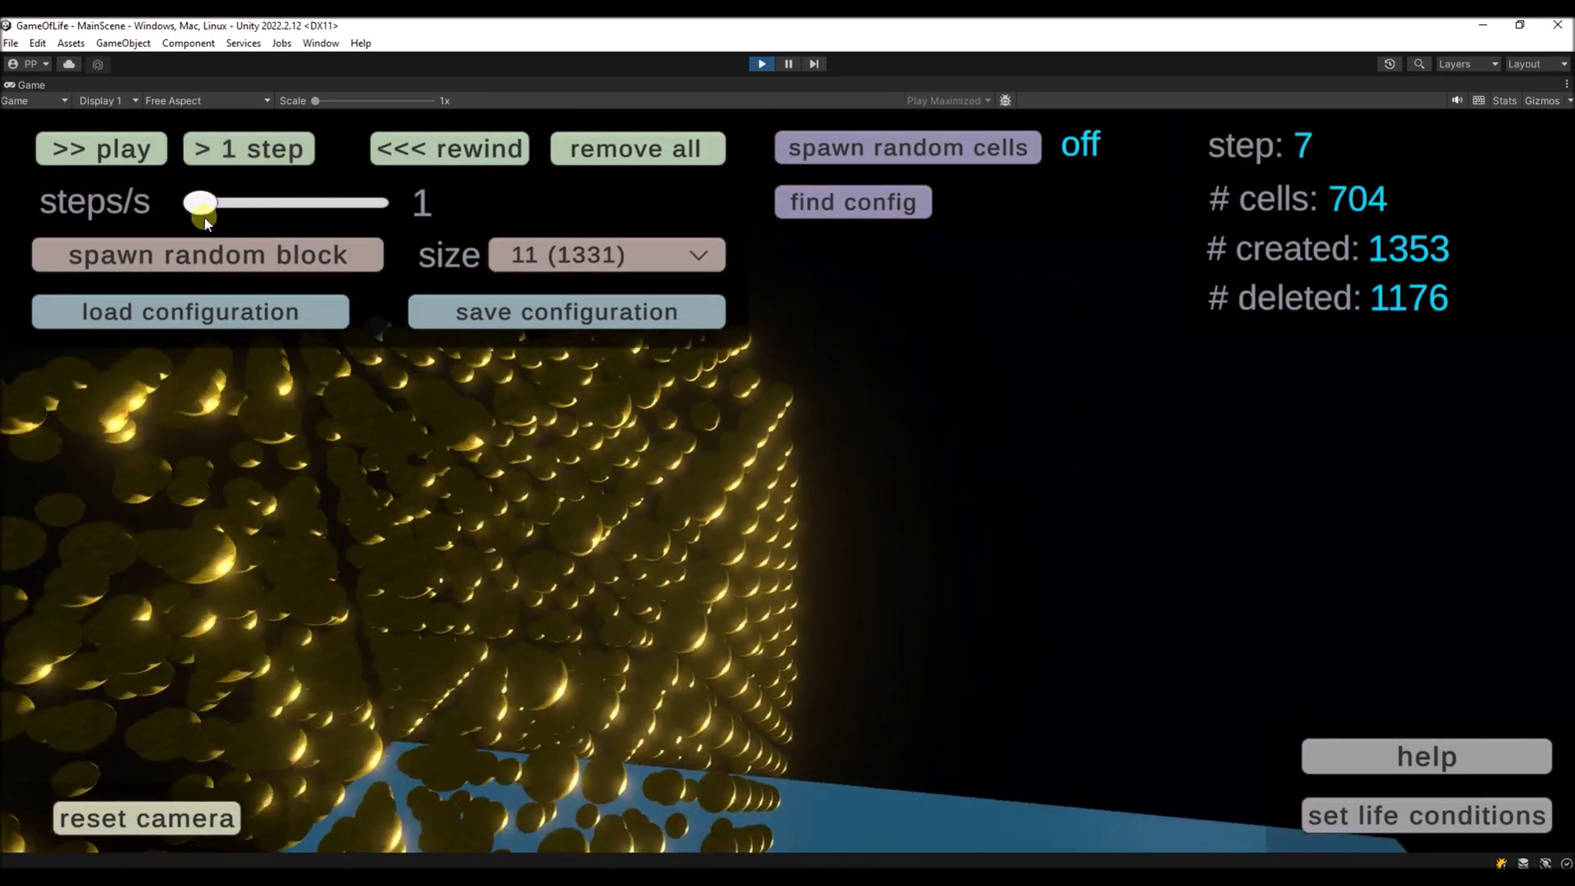
Run the simulation continuously, raise its speed to about 57 steps per second, and stop the run
{"action": "left_click", "coordinate": [91, 156]}
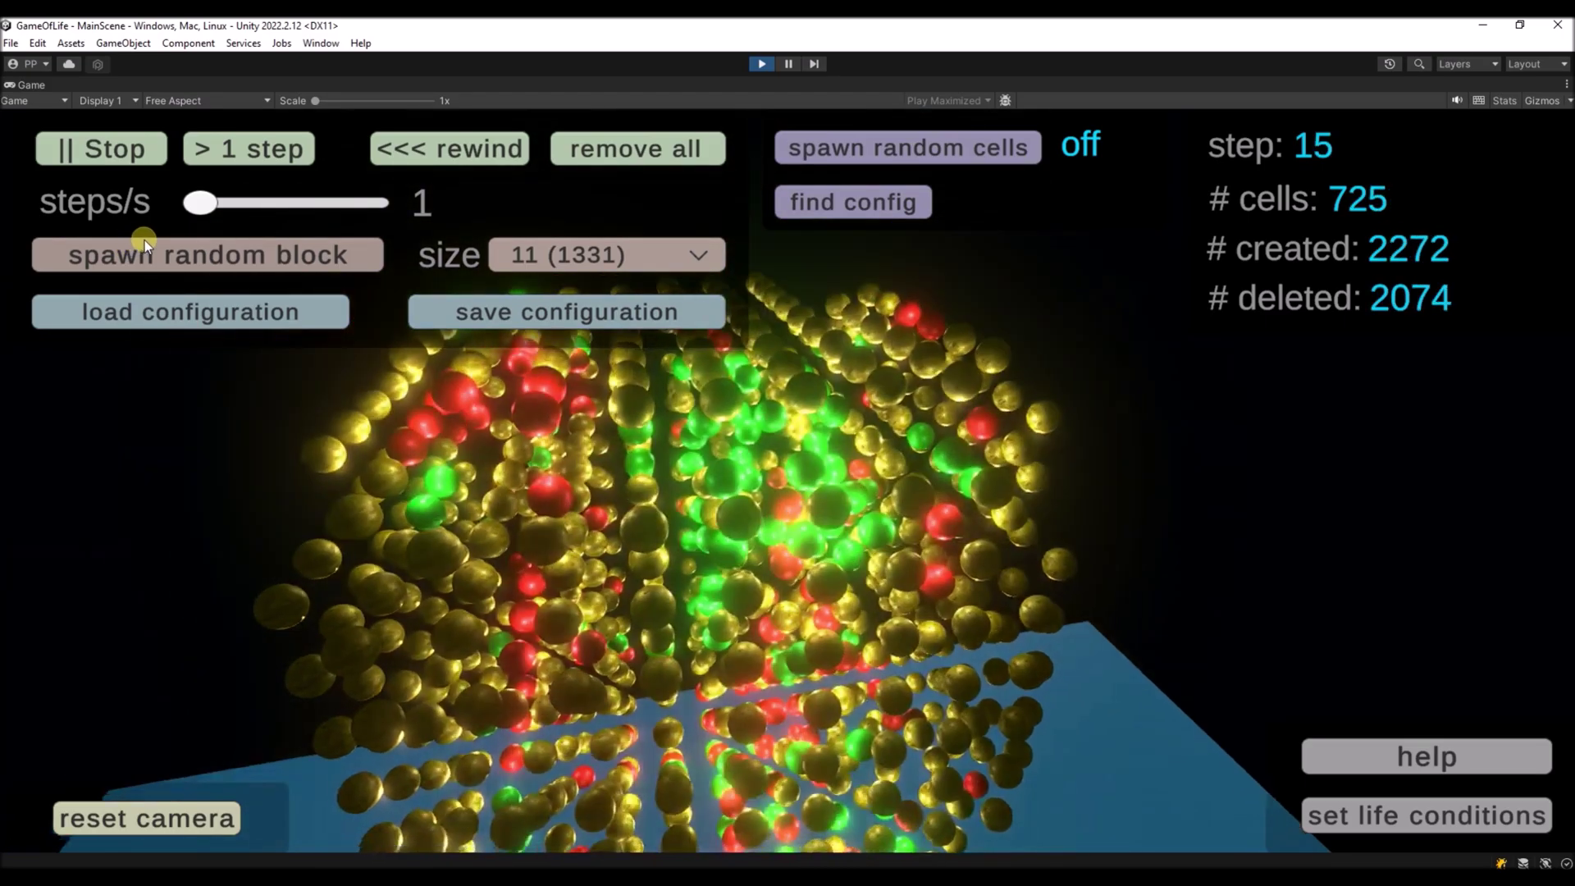
{"action": "right_click_drag", "start_coordinate": [144, 239], "coordinate": [203, 205]}
{"action": "left_click_drag", "start_coordinate": [203, 206], "coordinate": [246, 203]}
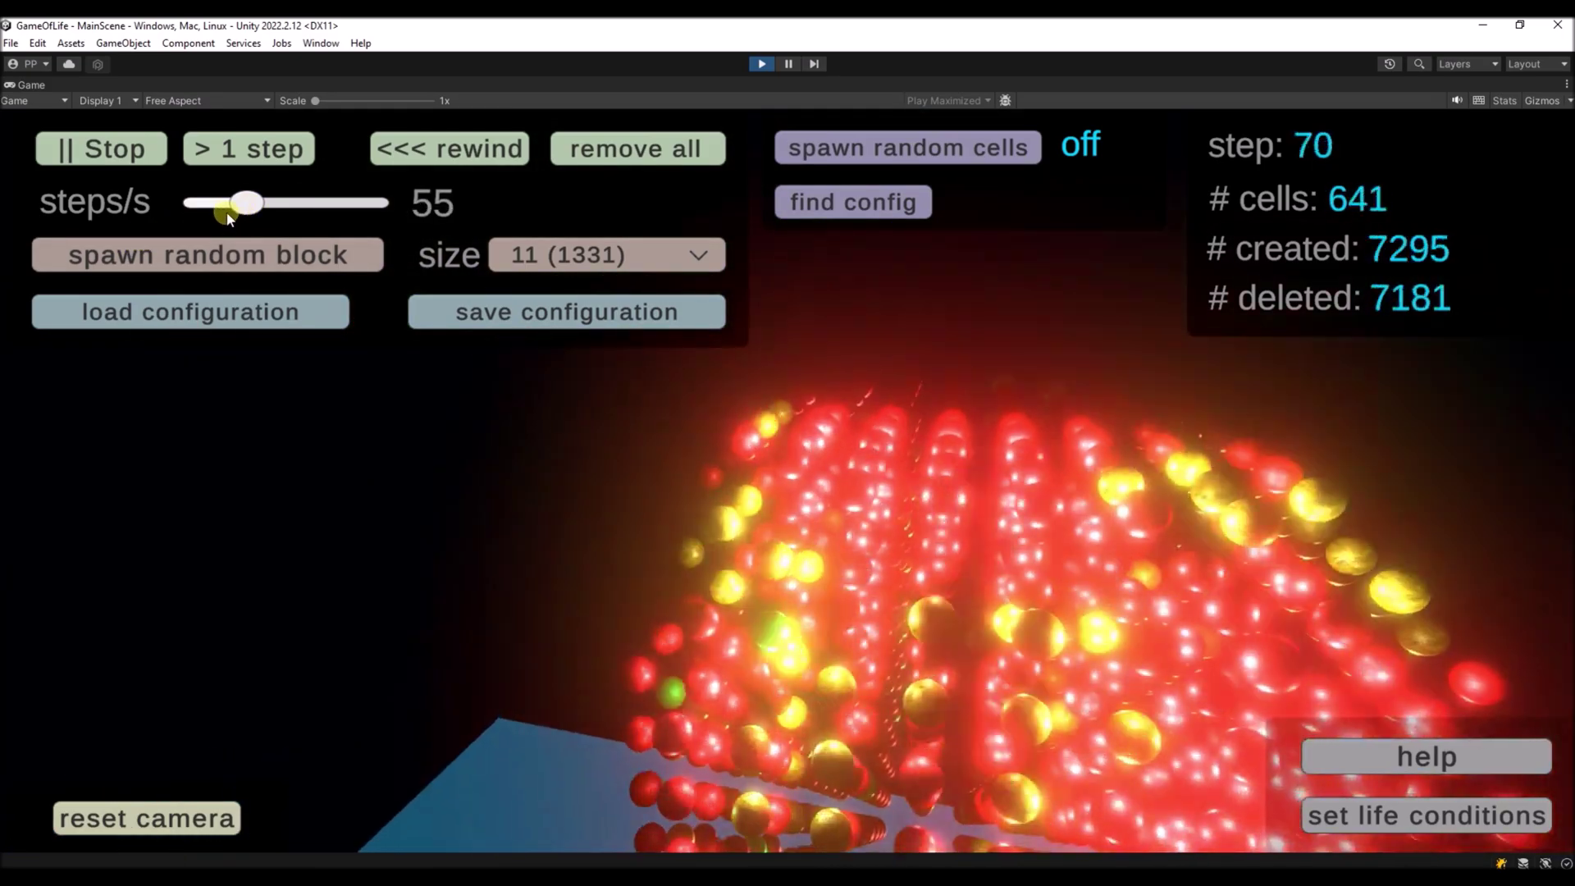
{"action": "key", "text": "Right"}
{"action": "key", "text": "Right"}
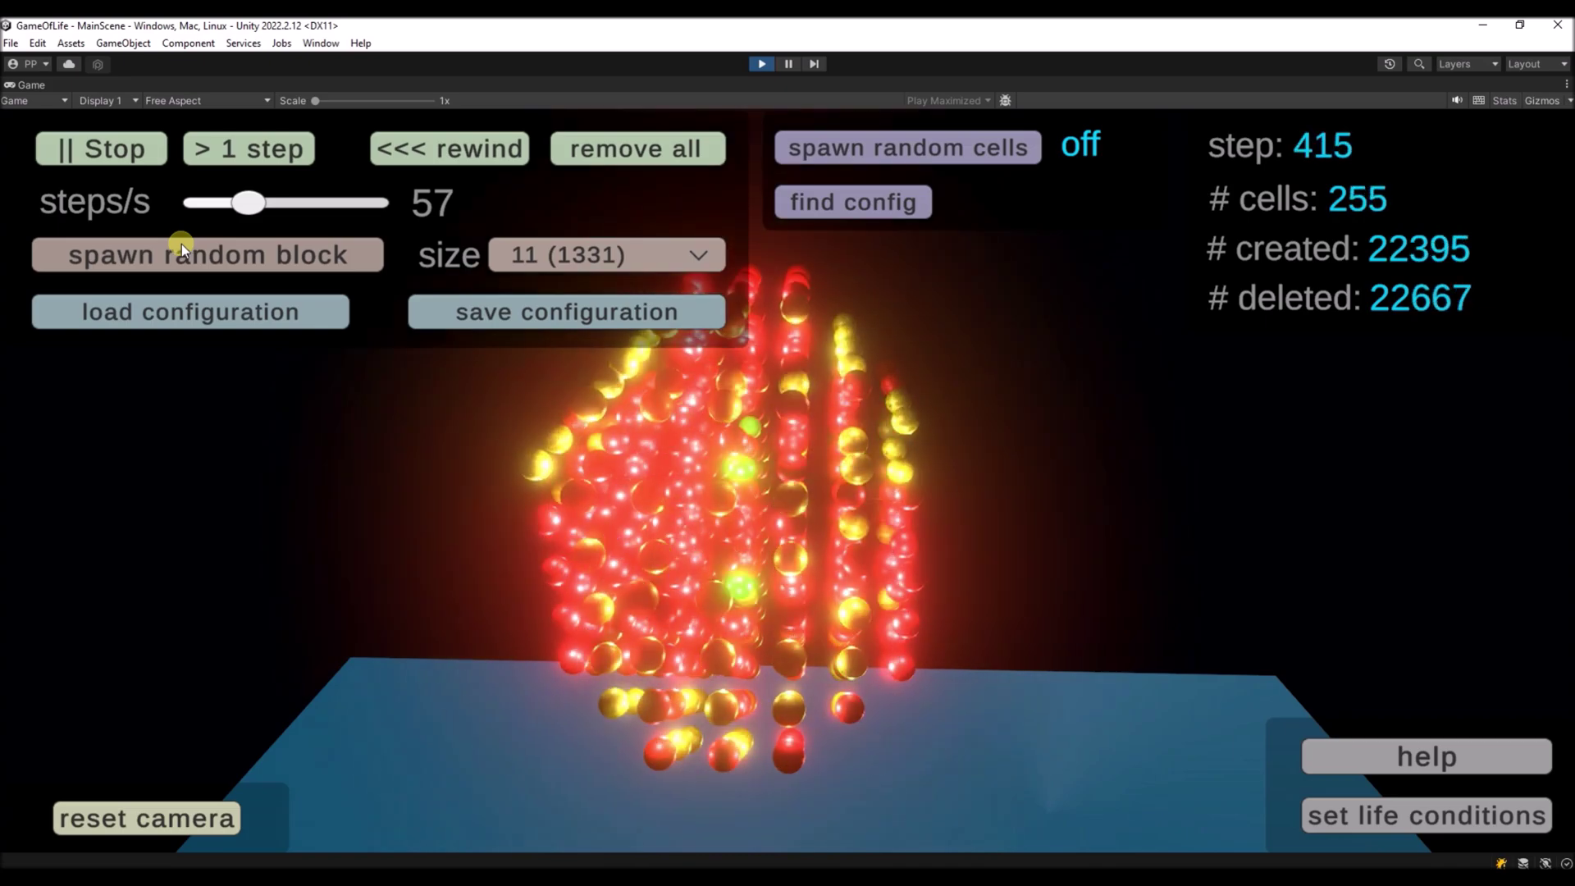
{"action": "key", "text": "space"}
Examine the shape of the stopped cell cluster above the blue floor from several angles and distances
{"action": "mouse_move", "coordinate": [181, 243]}
{"action": "right_mouse_down"}
{"action": "mouse_move", "coordinate": [133, 244]}
{"action": "mouse_move", "coordinate": [222, 239]}
{"action": "mouse_move", "coordinate": [195, 250]}
{"action": "mouse_move", "coordinate": [208, 248]}
{"action": "right_mouse_up"}
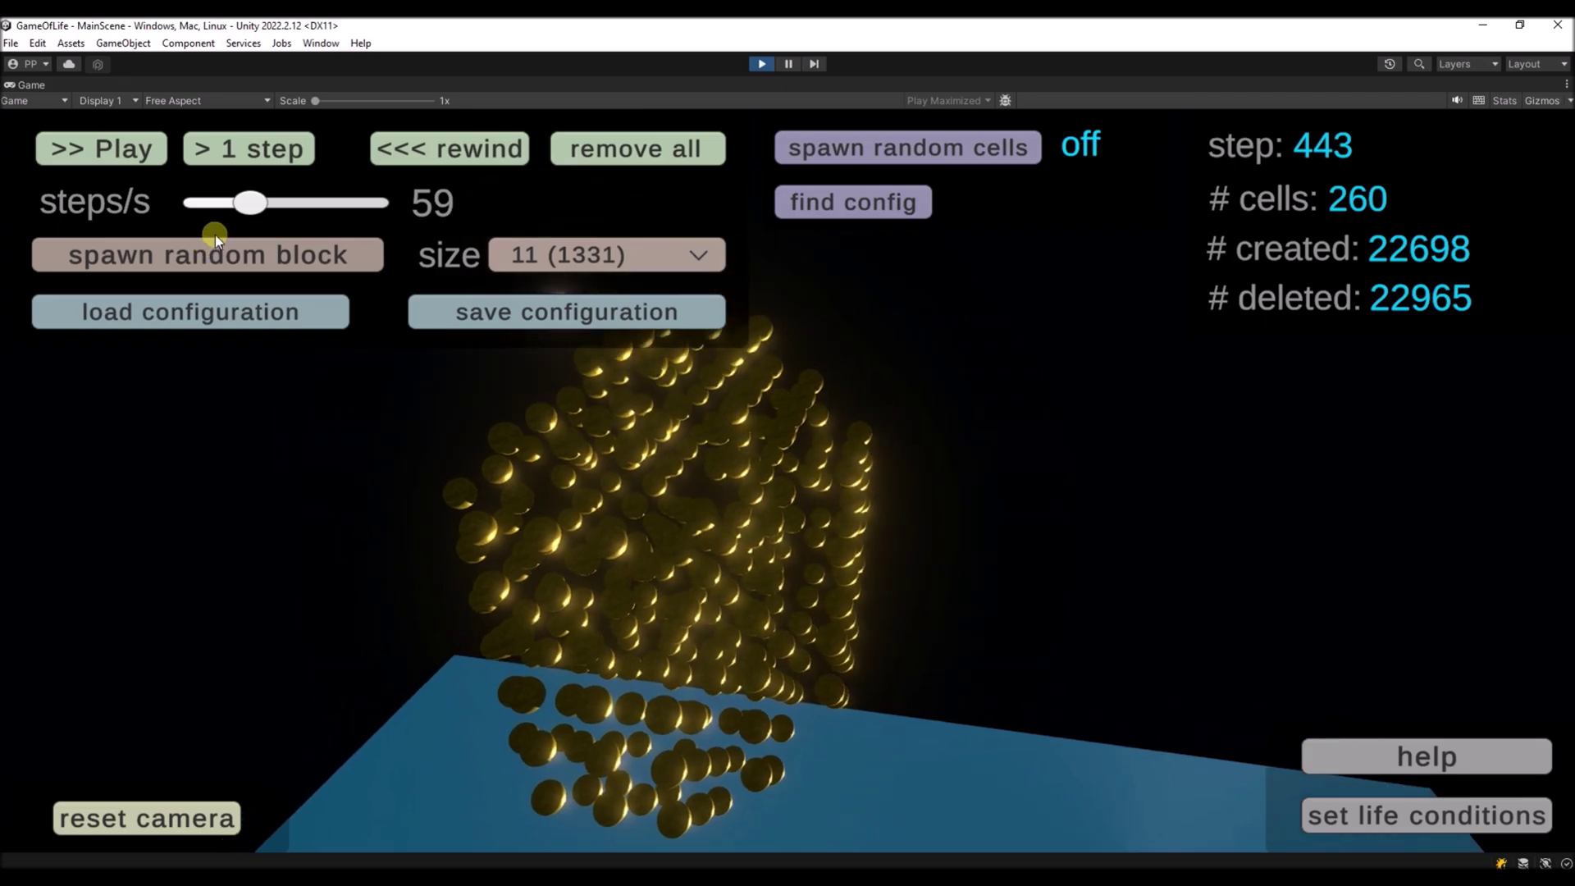
{"action": "right_click_drag", "start_coordinate": [215, 234], "coordinate": [1165, 247]}
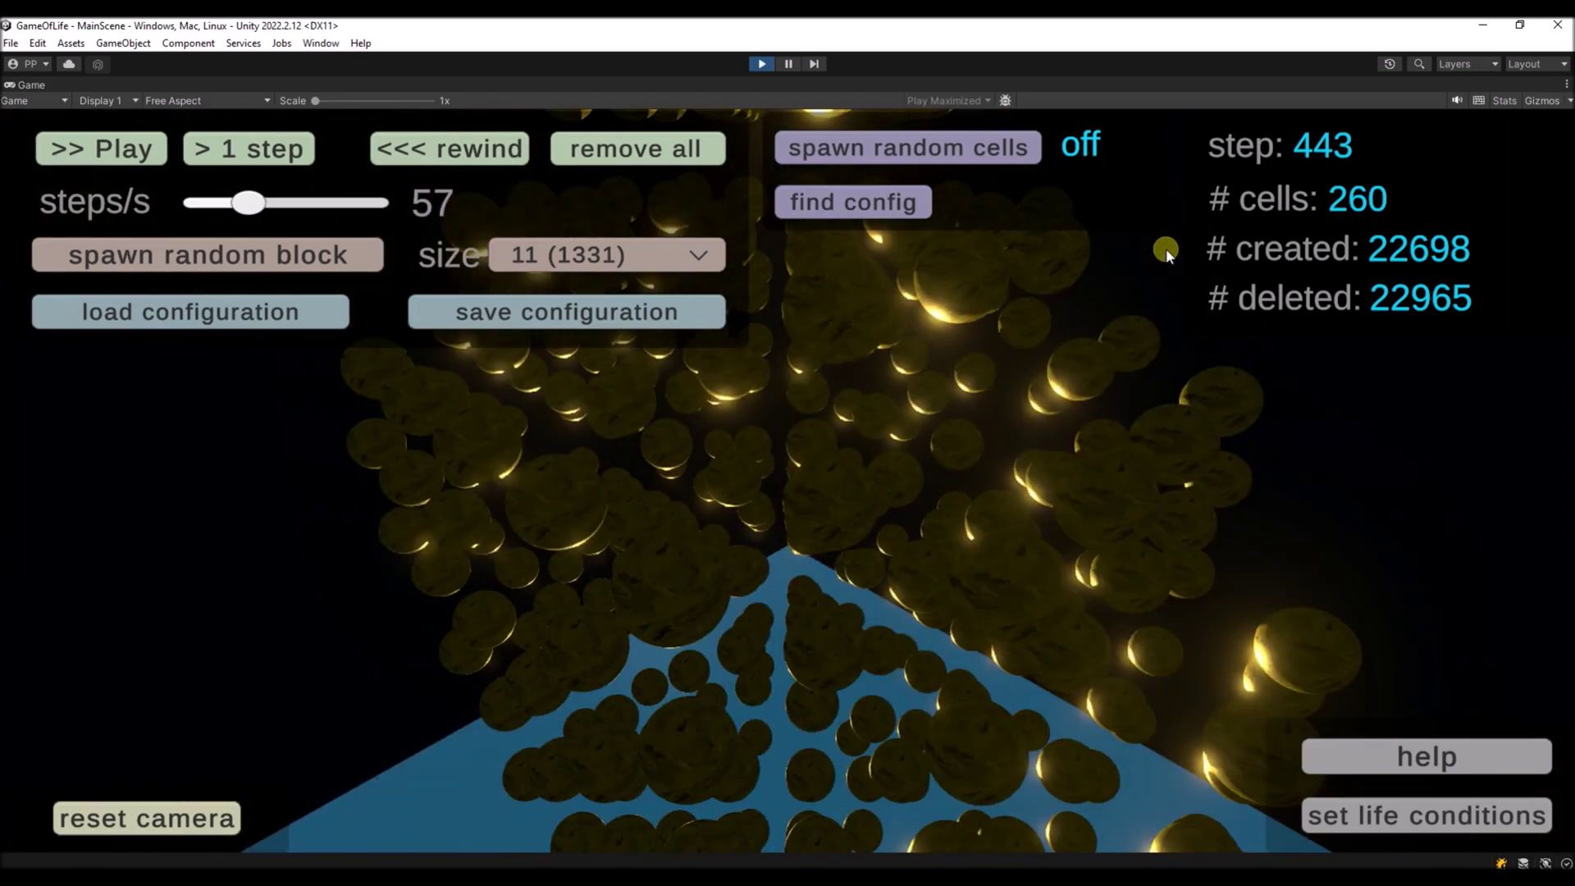
{"action": "scroll", "coordinate": [1165, 247], "scroll_direction": "up", "scroll_amount": 3}
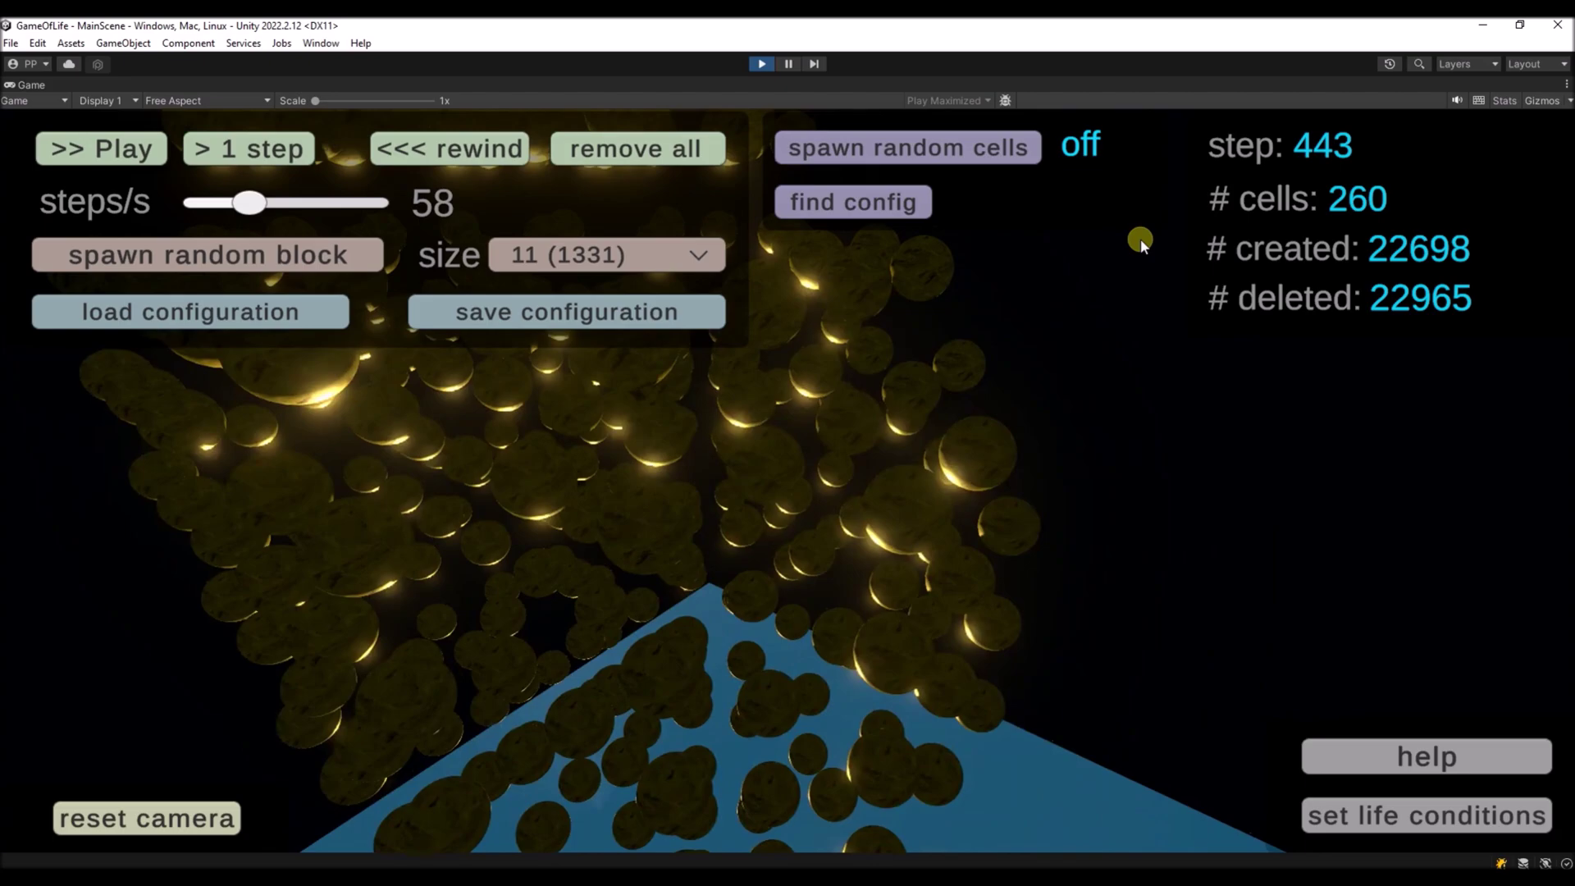
{"action": "scroll", "coordinate": [1139, 229], "scroll_direction": "up", "scroll_amount": 3}
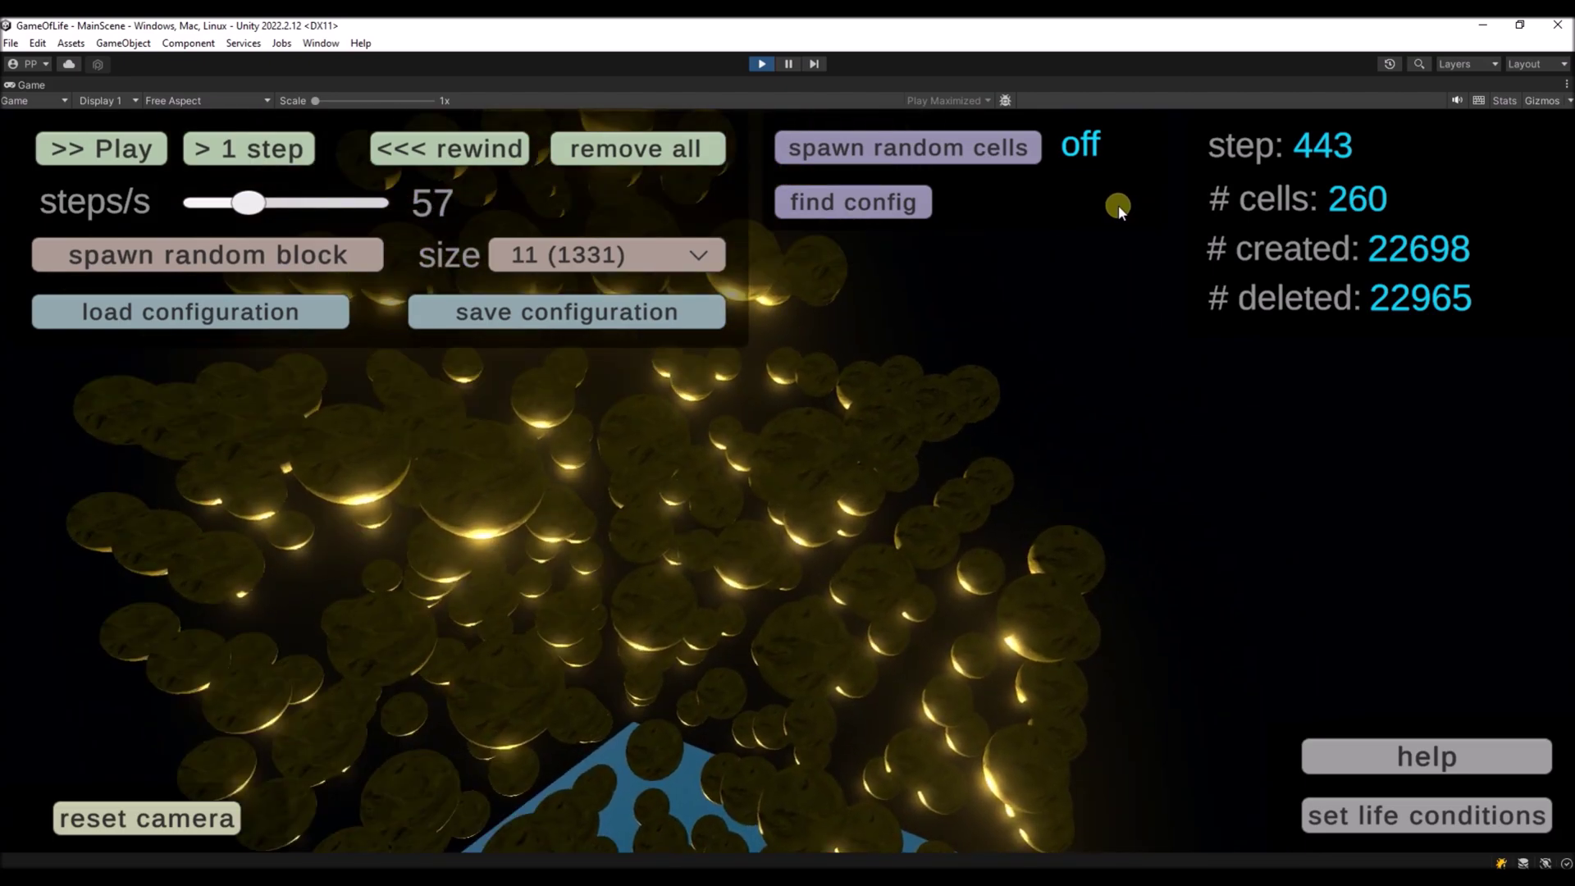
{"action": "scroll", "coordinate": [1111, 204], "scroll_direction": "down", "scroll_amount": 3}
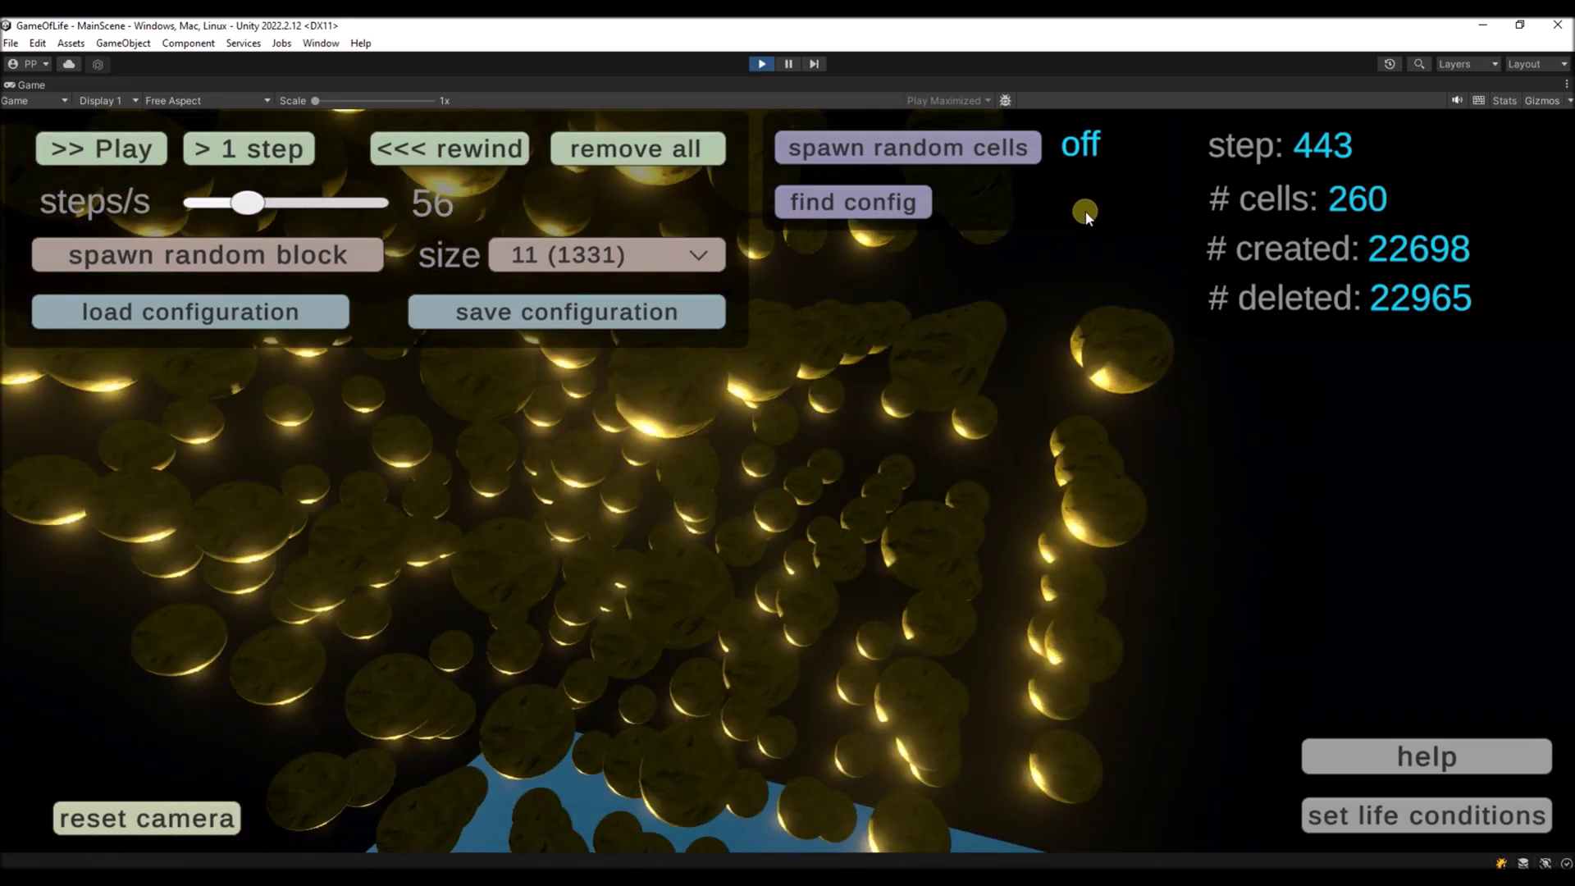
{"action": "scroll", "coordinate": [1085, 215], "scroll_direction": "down", "scroll_amount": 2}
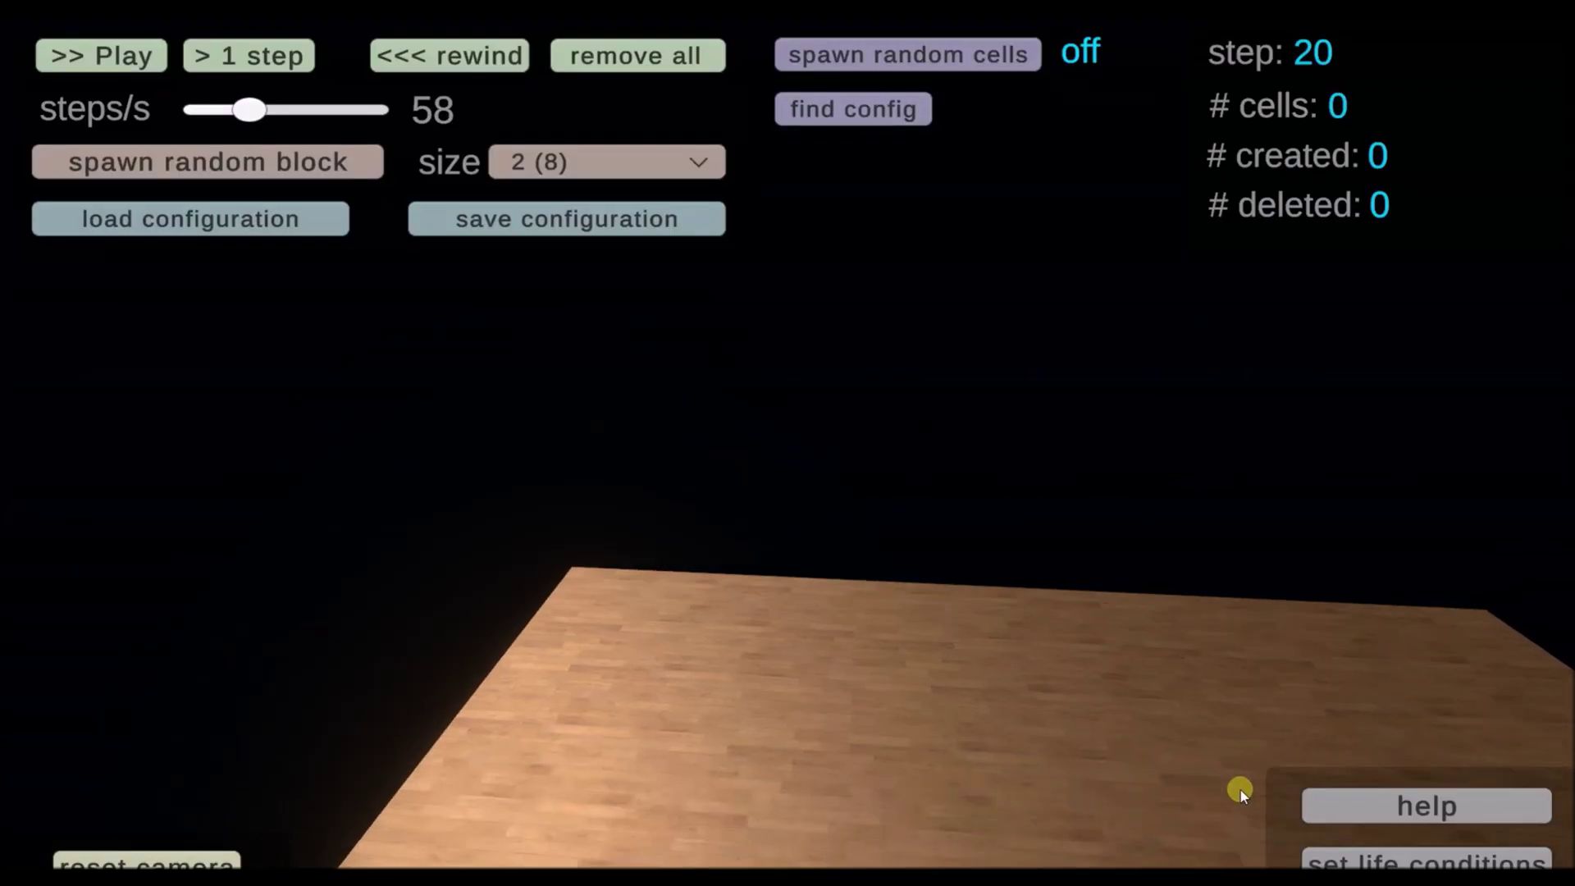
Turn on random cell spawning, run the simulation with the spawned clusters, and turn the spawning off
{"action": "left_click_drag", "start_coordinate": [1241, 791], "coordinate": [1298, 675]}
{"action": "left_click", "coordinate": [917, 55]}
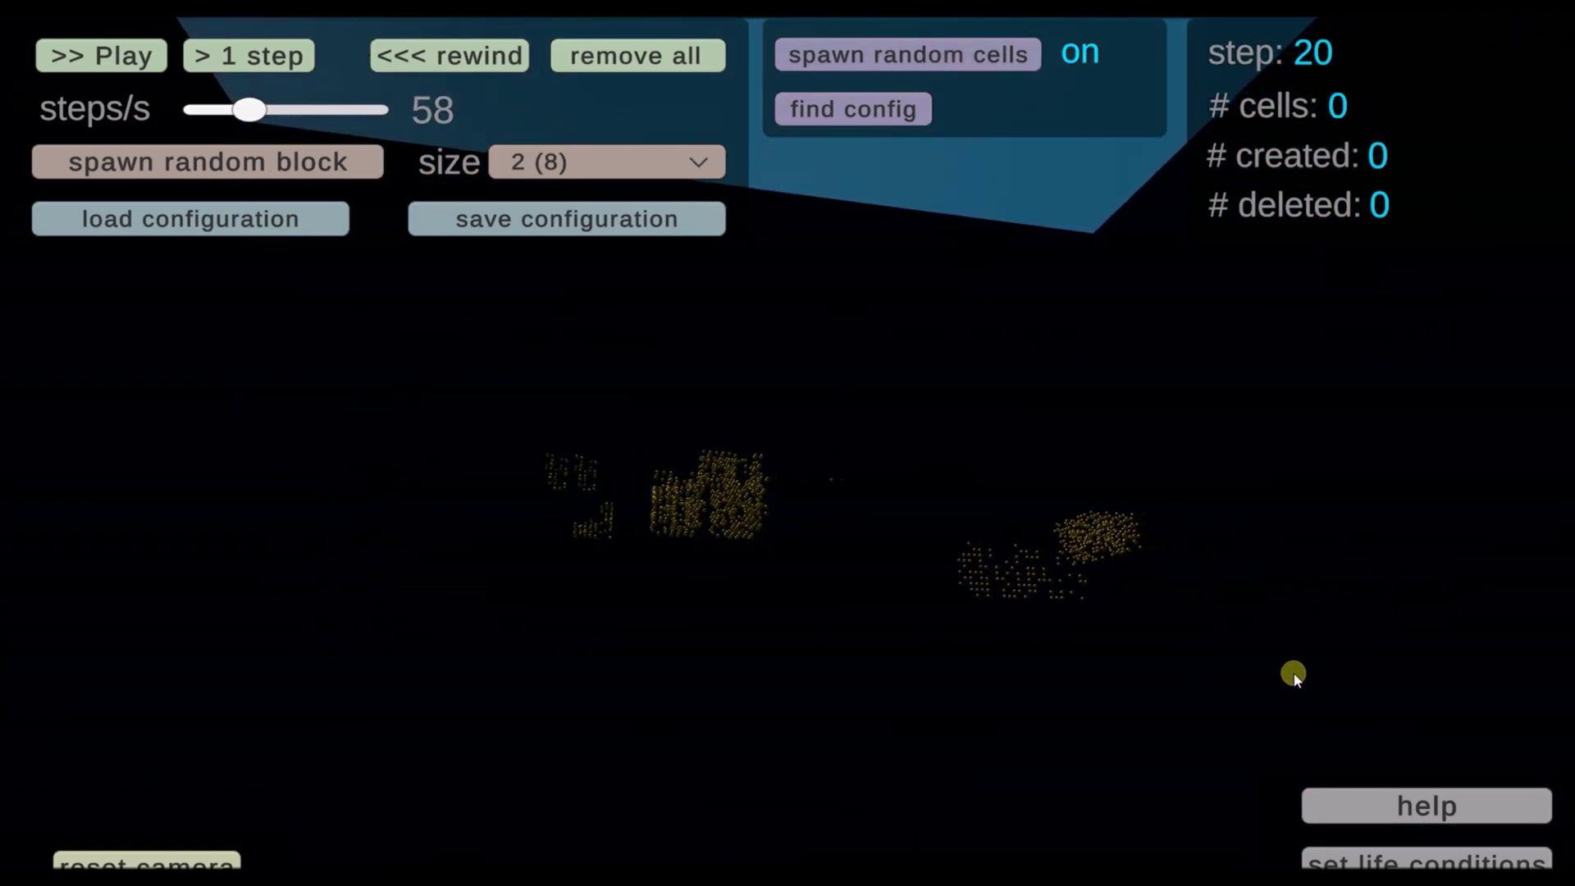
{"action": "left_click_drag", "start_coordinate": [1294, 675], "coordinate": [494, 256]}
{"action": "left_click", "coordinate": [941, 54]}
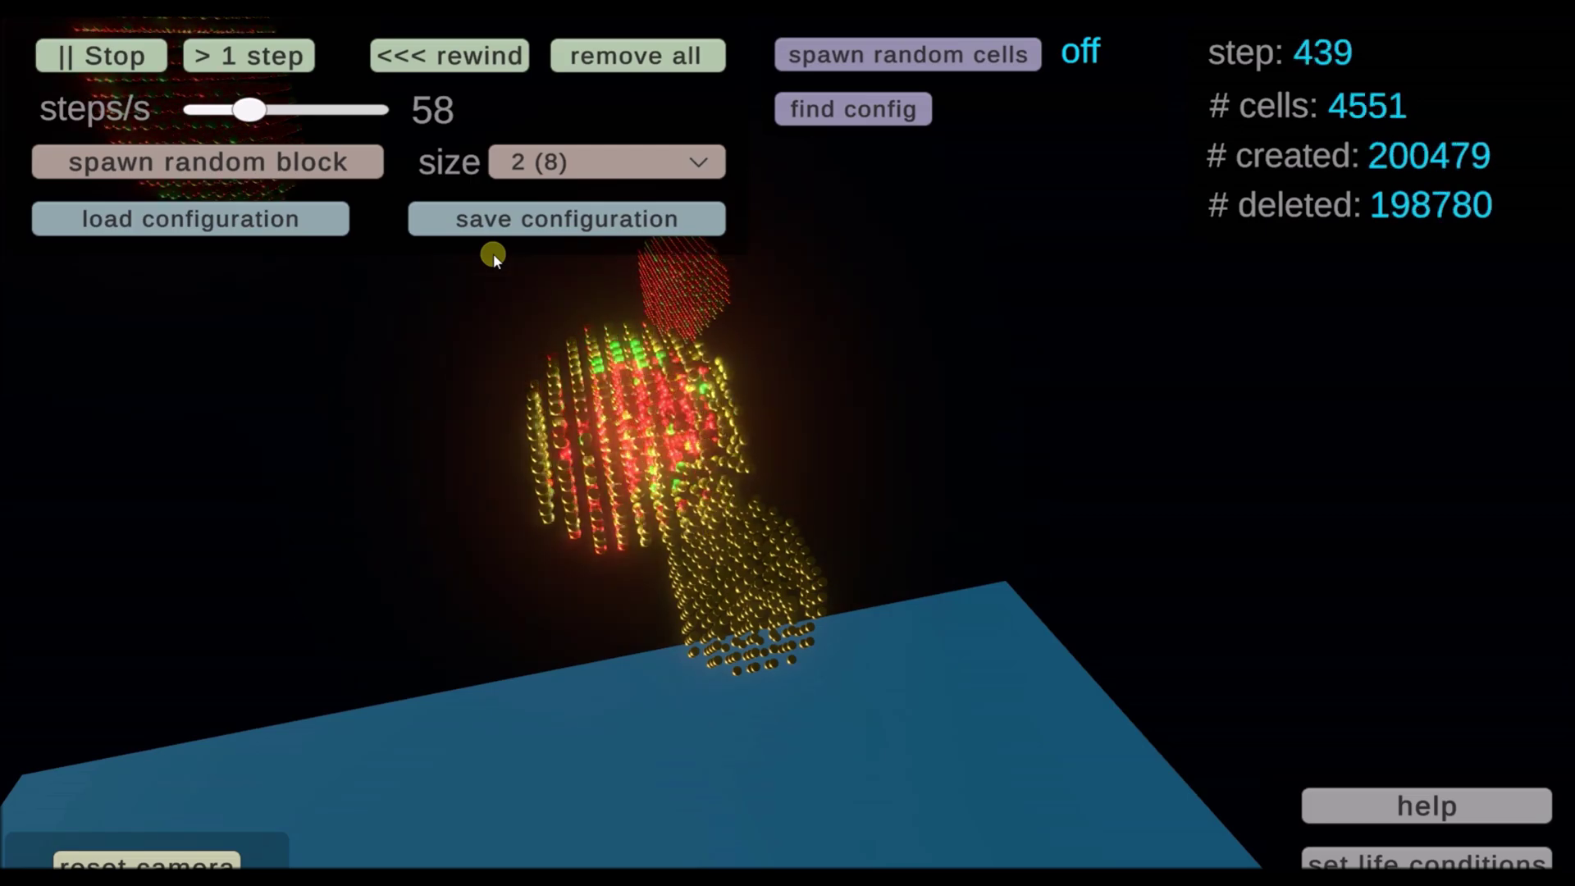
Stop the running simulation and start the automatic configuration search with Find Config
{"action": "left_click_drag", "start_coordinate": [253, 112], "coordinate": [824, 106]}
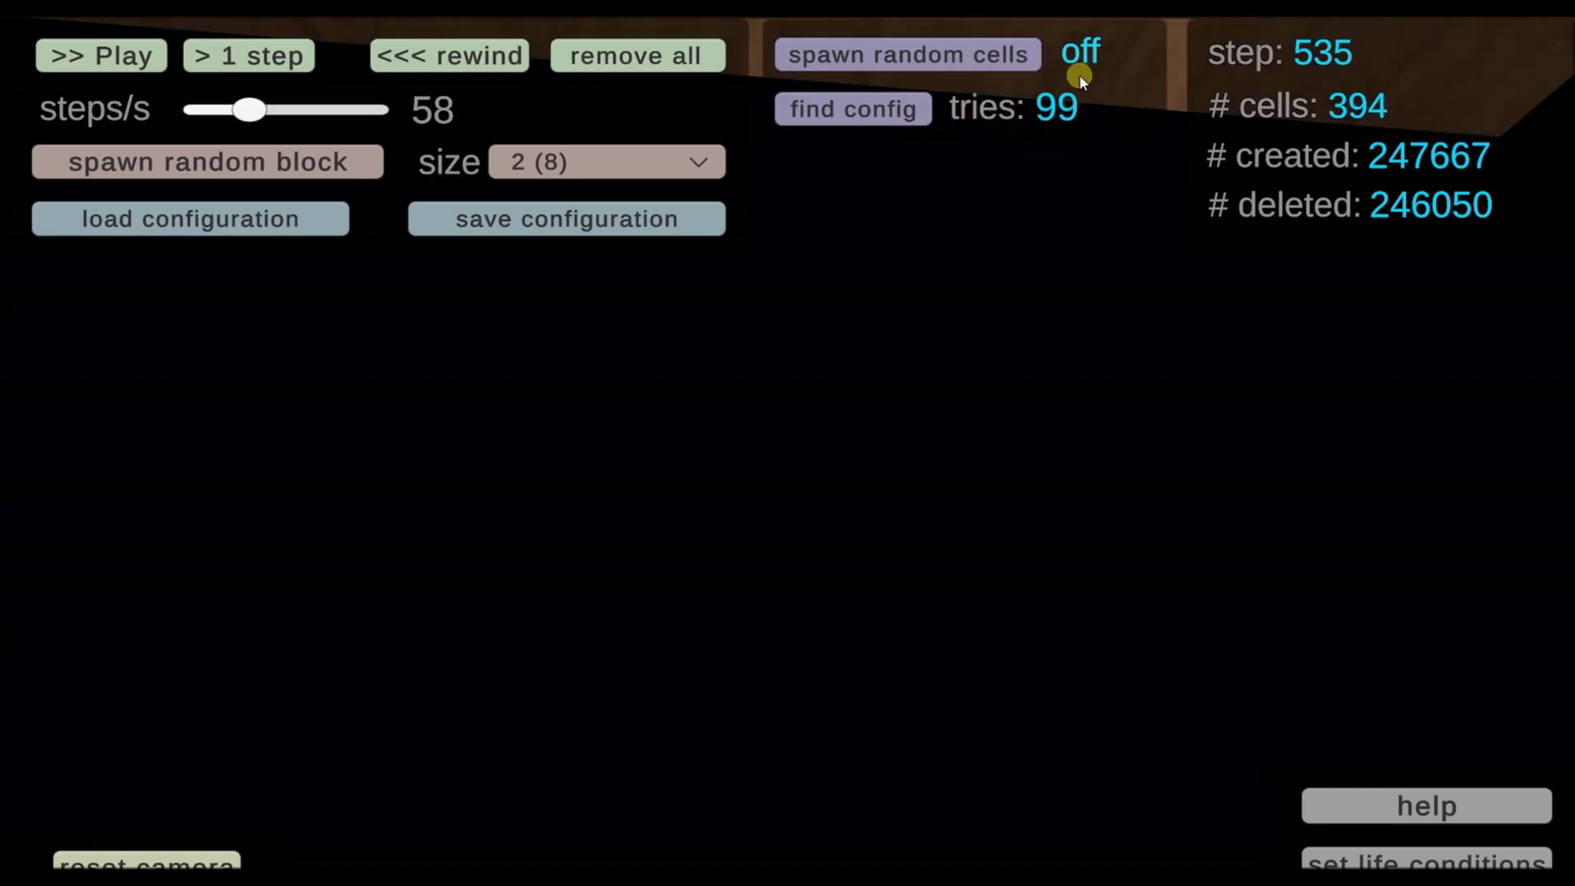
{"action": "left_click_drag", "start_coordinate": [1066, 140], "coordinate": [976, 100]}
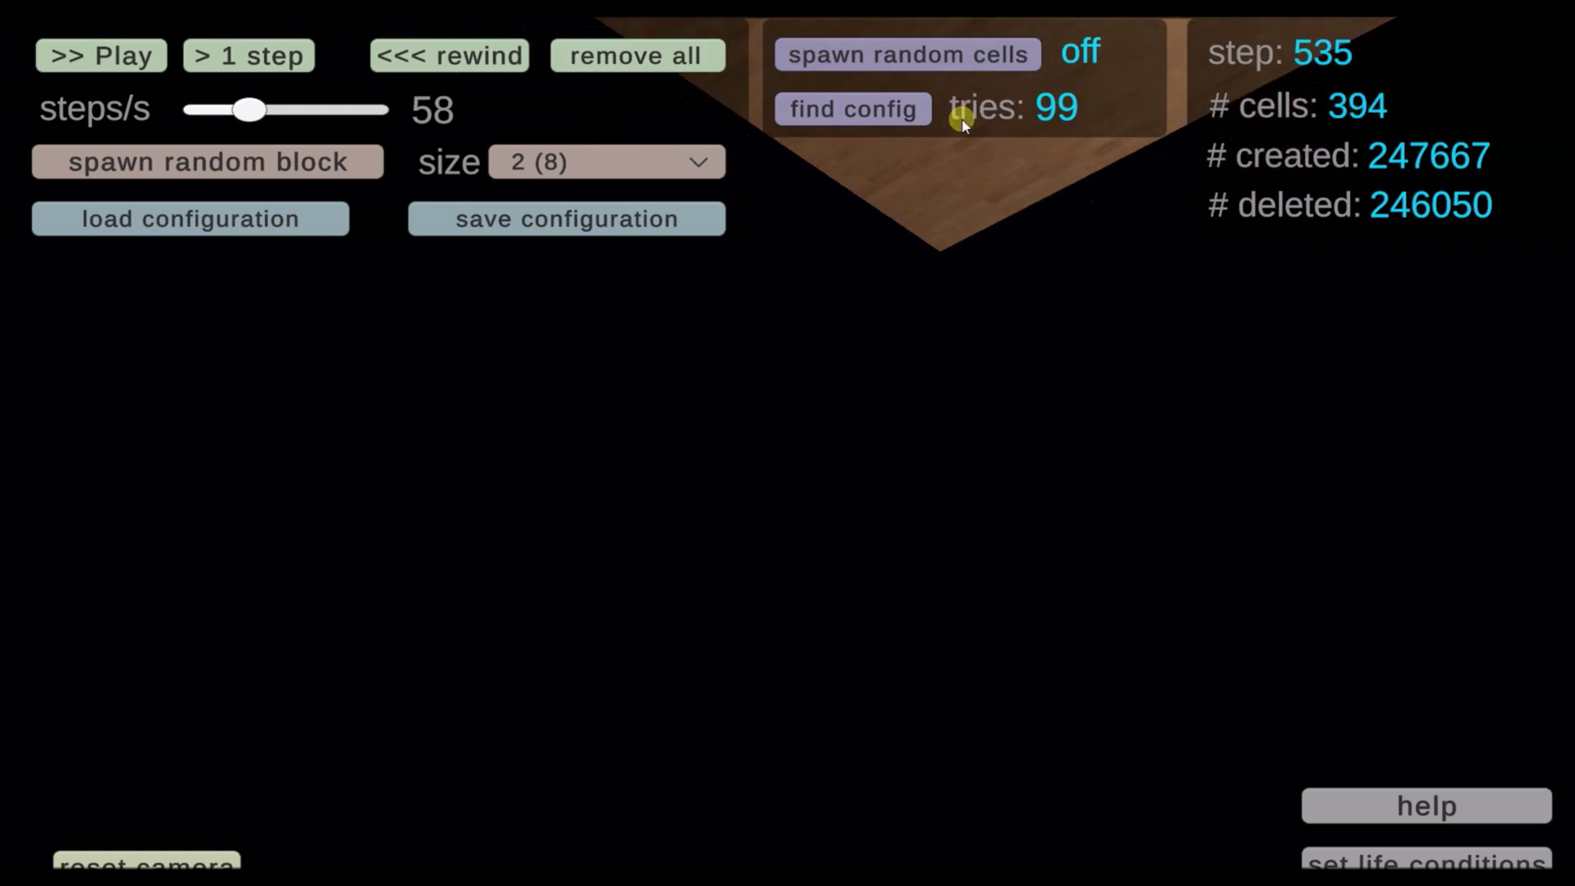
{"action": "left_click_drag", "start_coordinate": [962, 119], "coordinate": [994, 62]}
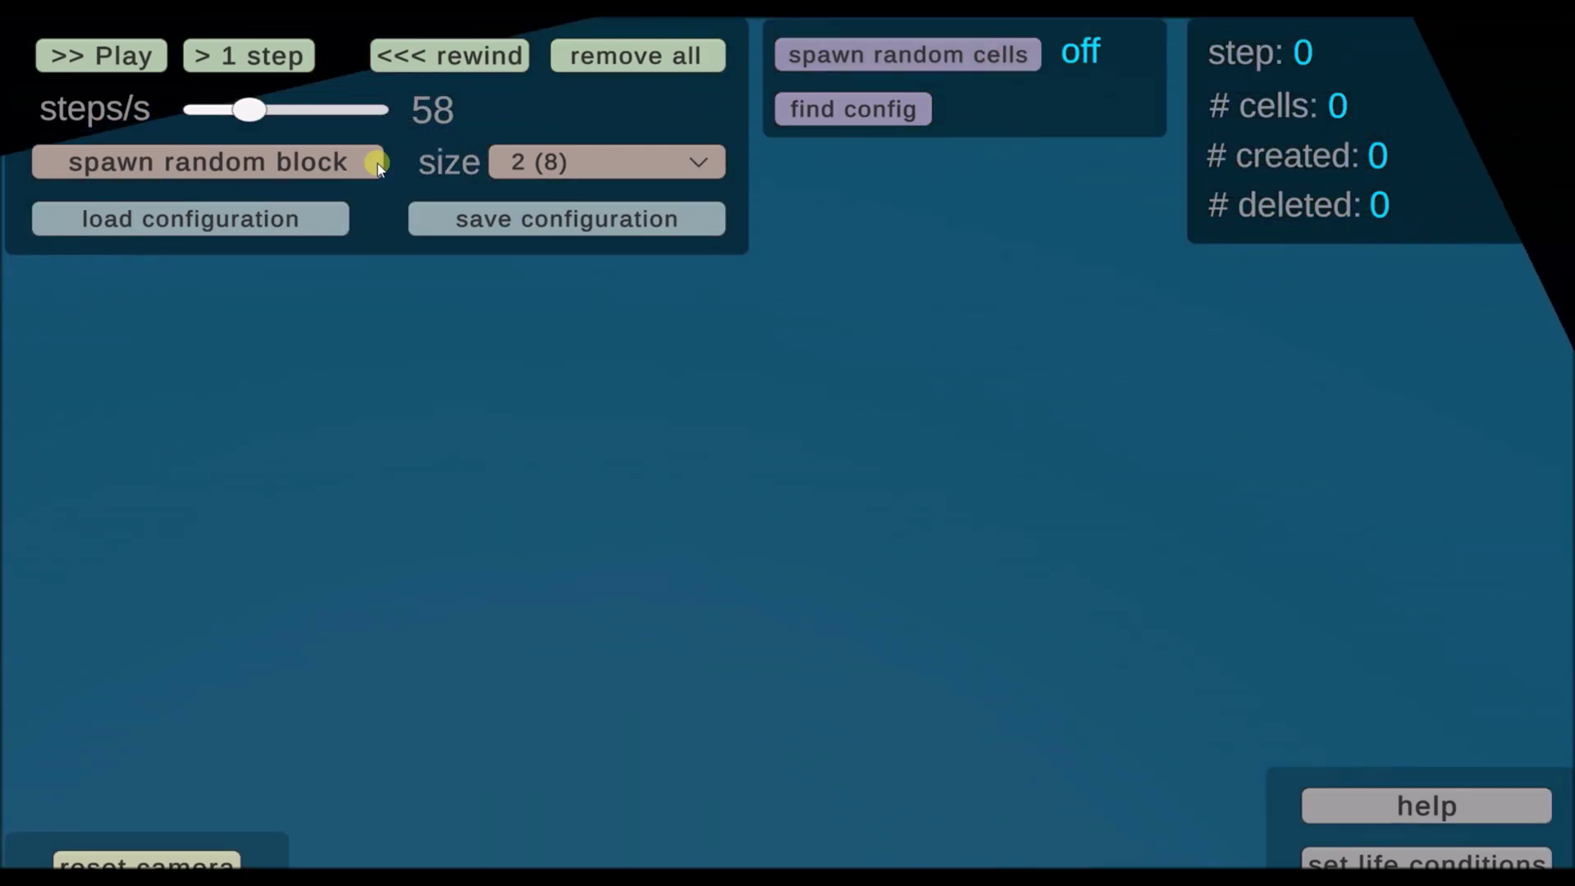
{"action": "left_click", "coordinate": [266, 215]}
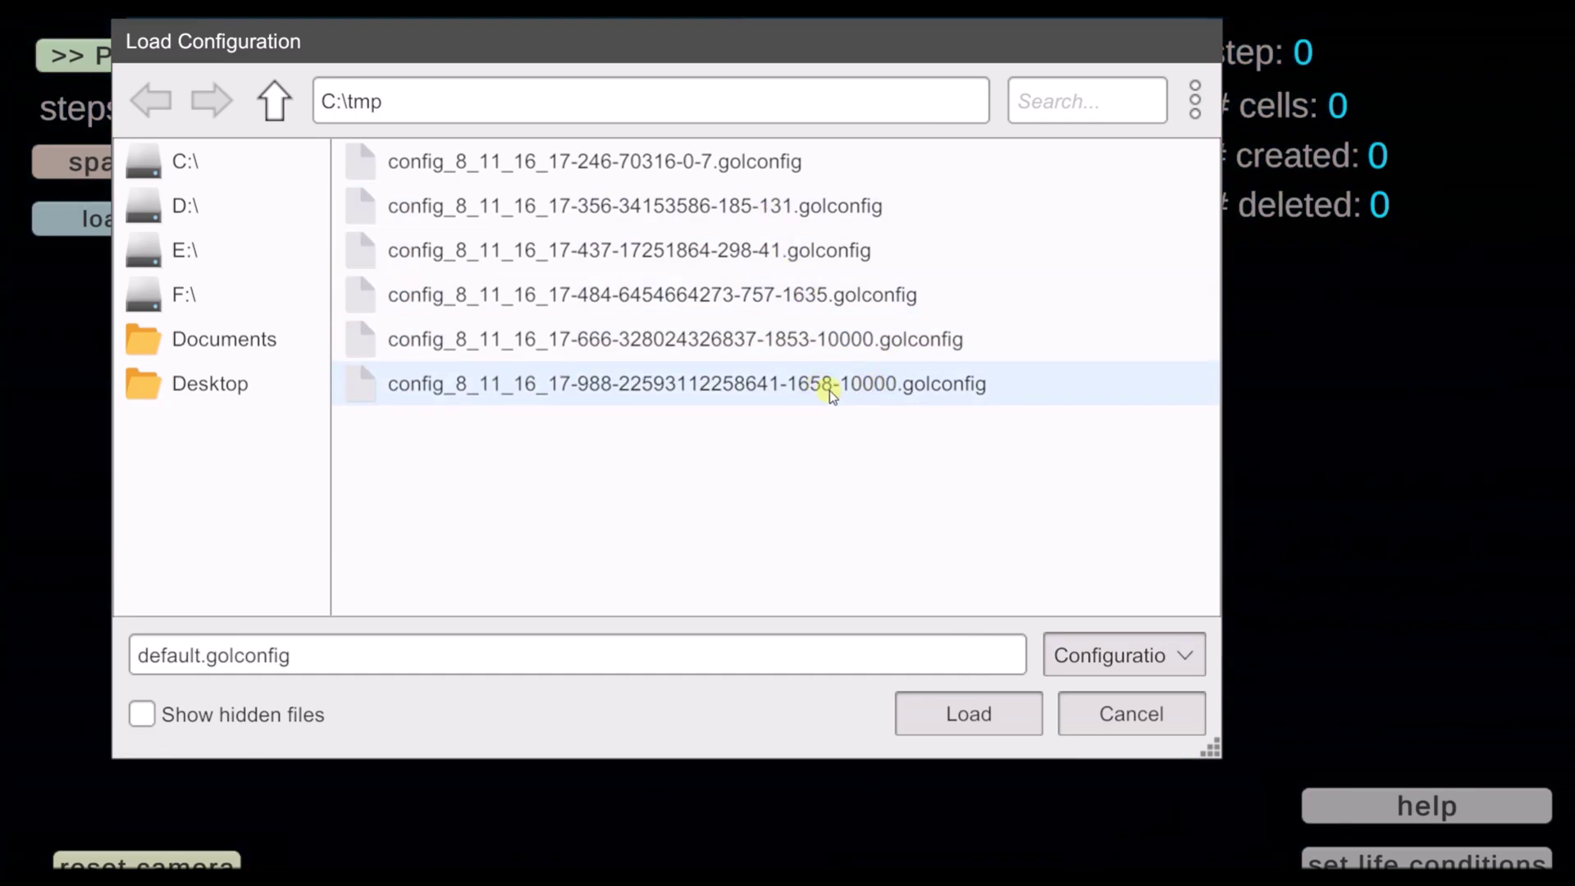
{"action": "left_click", "coordinate": [791, 386]}
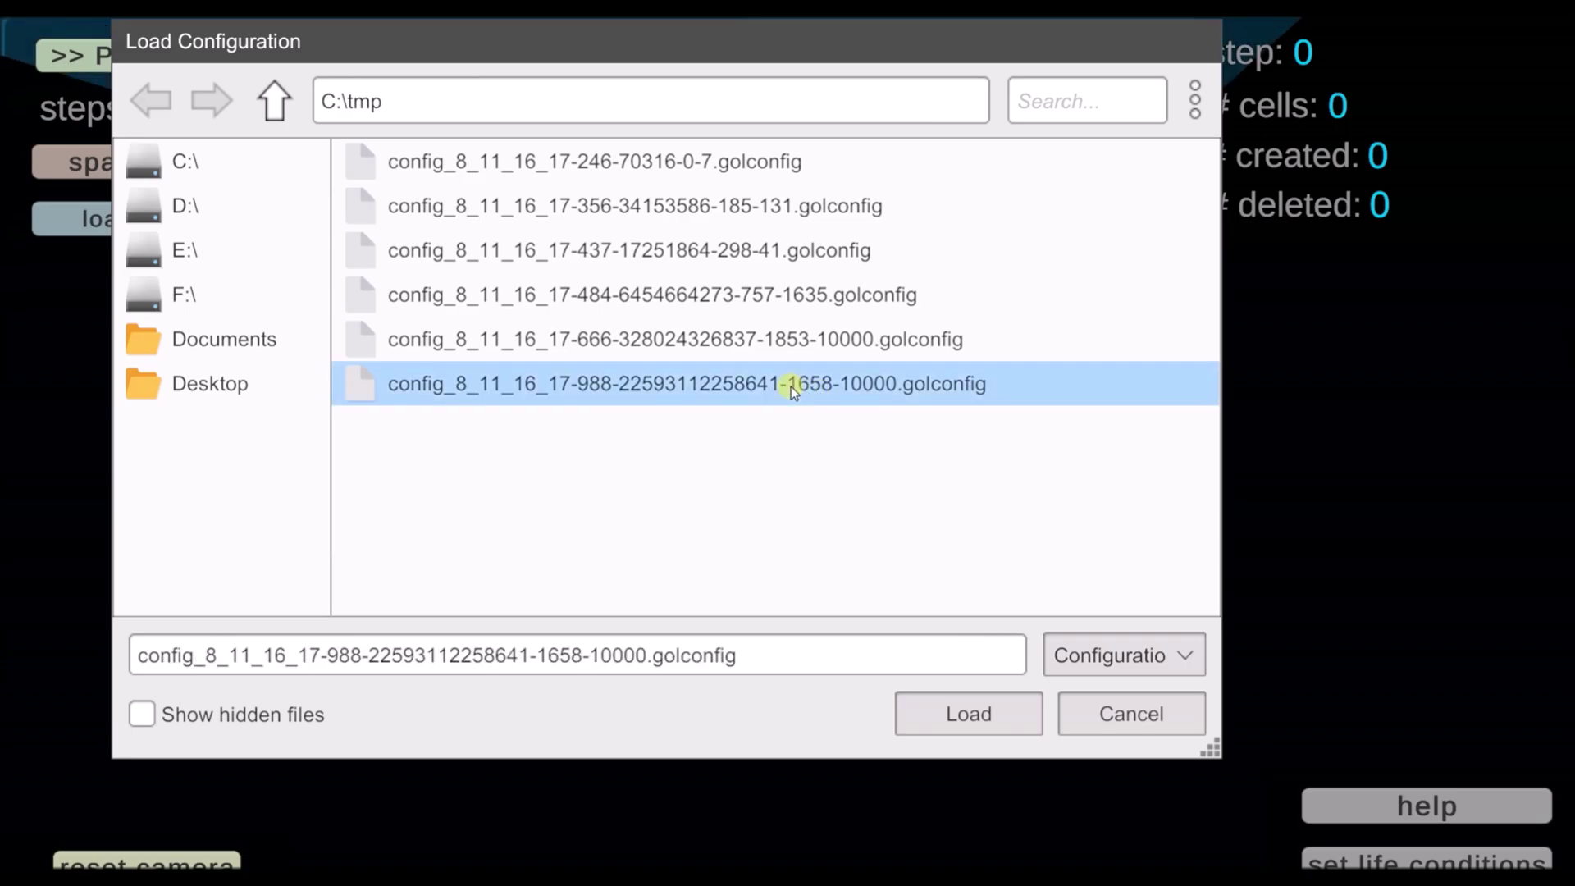
{"action": "left_click", "coordinate": [952, 702]}
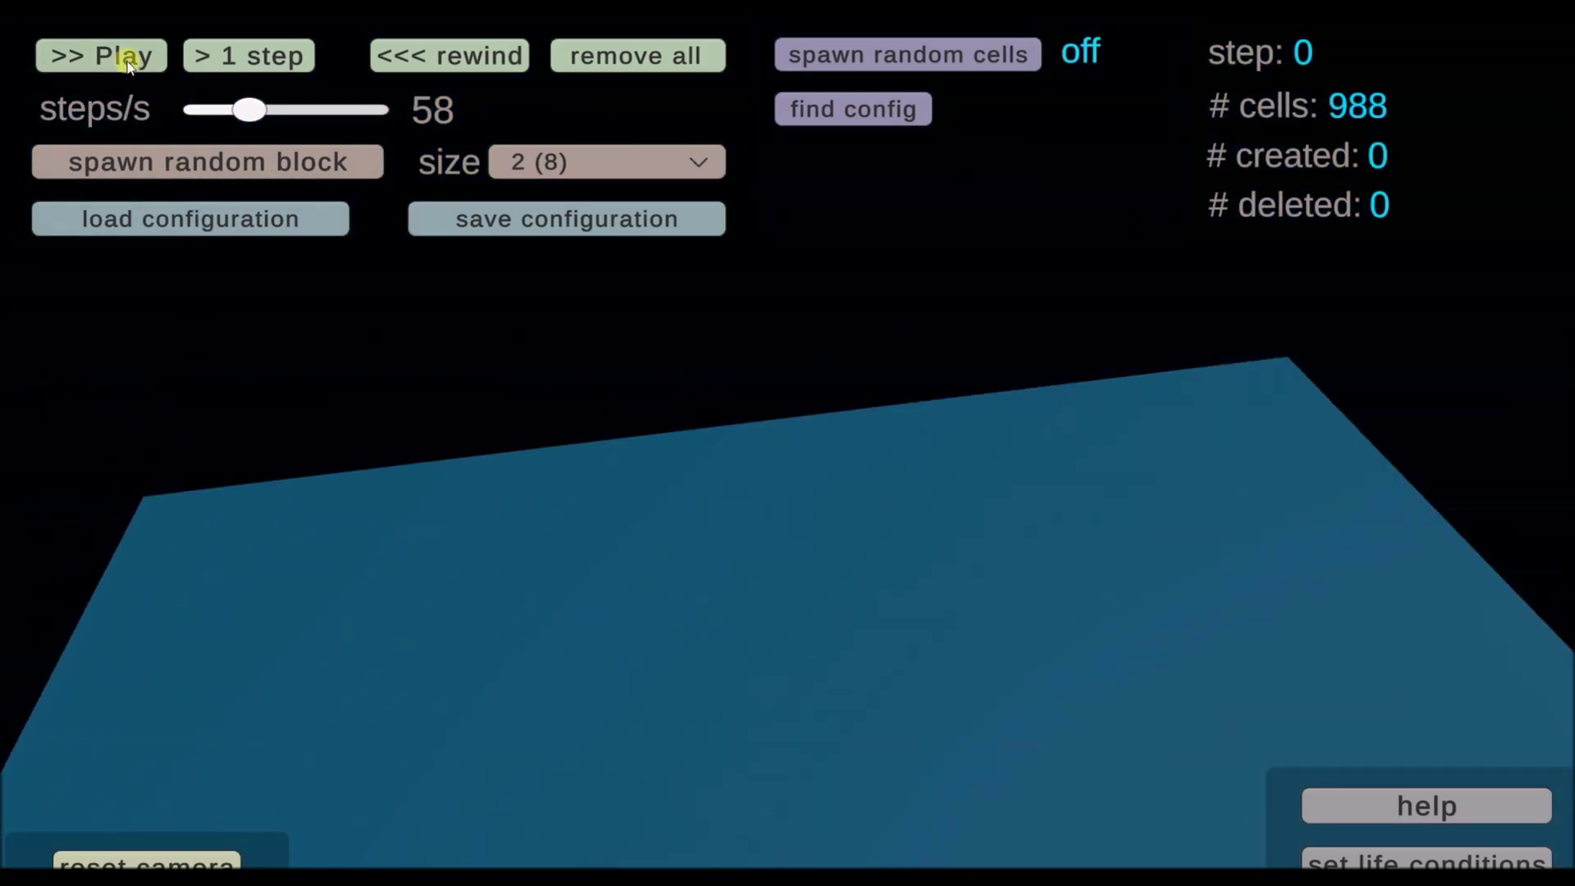
{"action": "left_click", "coordinate": [130, 60]}
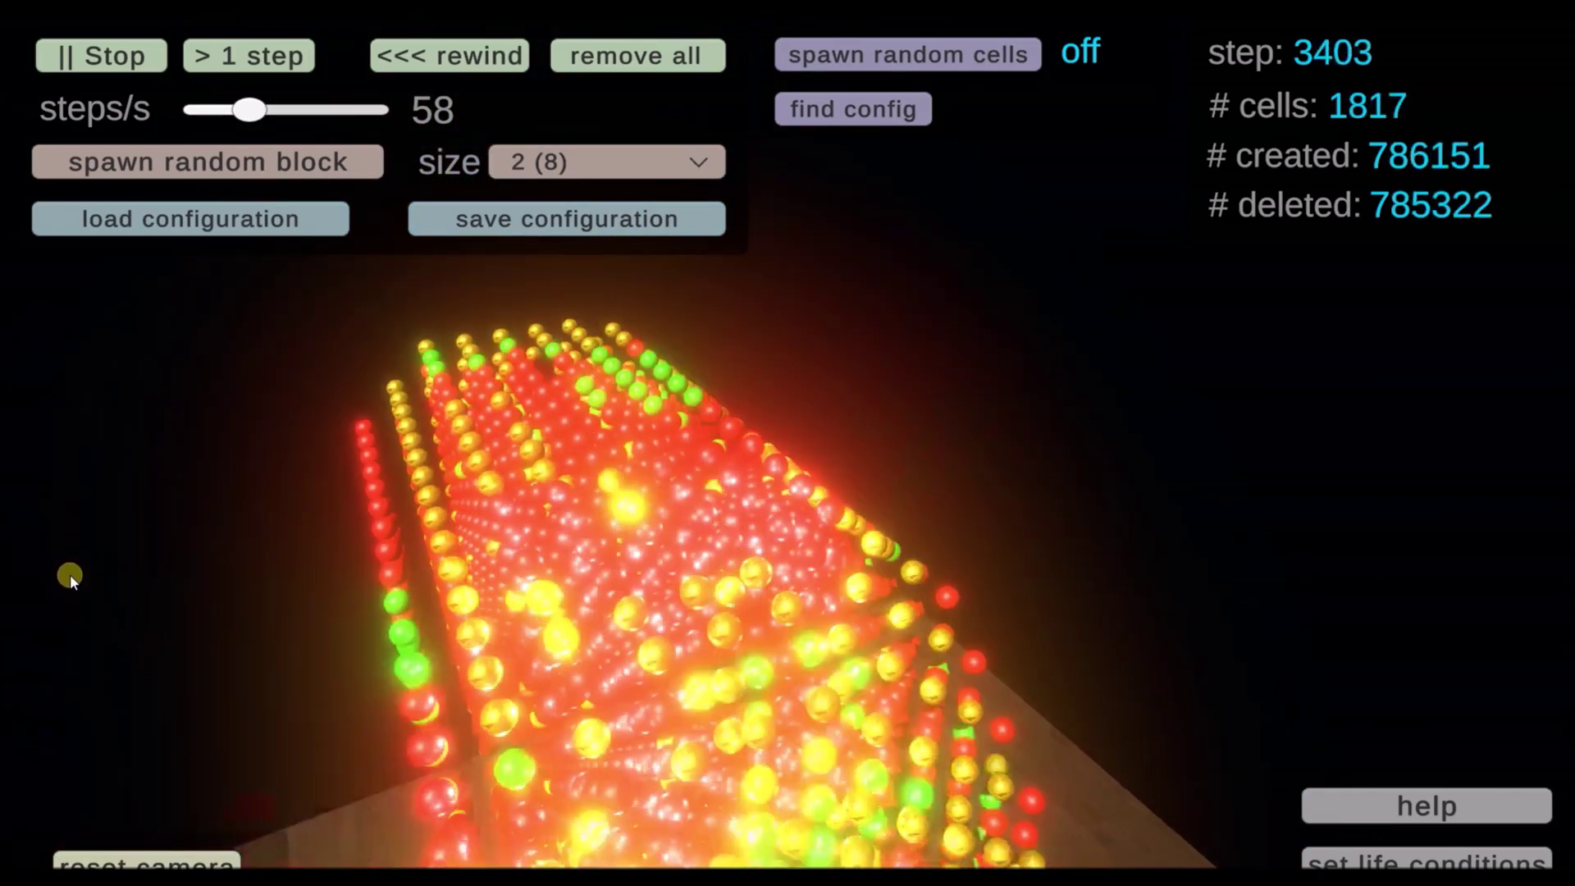
Examine the evolving cell structure of the loaded configuration from different sides and distances while it runs
{"action": "left_click_drag", "start_coordinate": [70, 576], "coordinate": [959, 504]}
{"action": "scroll", "coordinate": [376, 484], "scroll_direction": "down", "scroll_amount": 10}
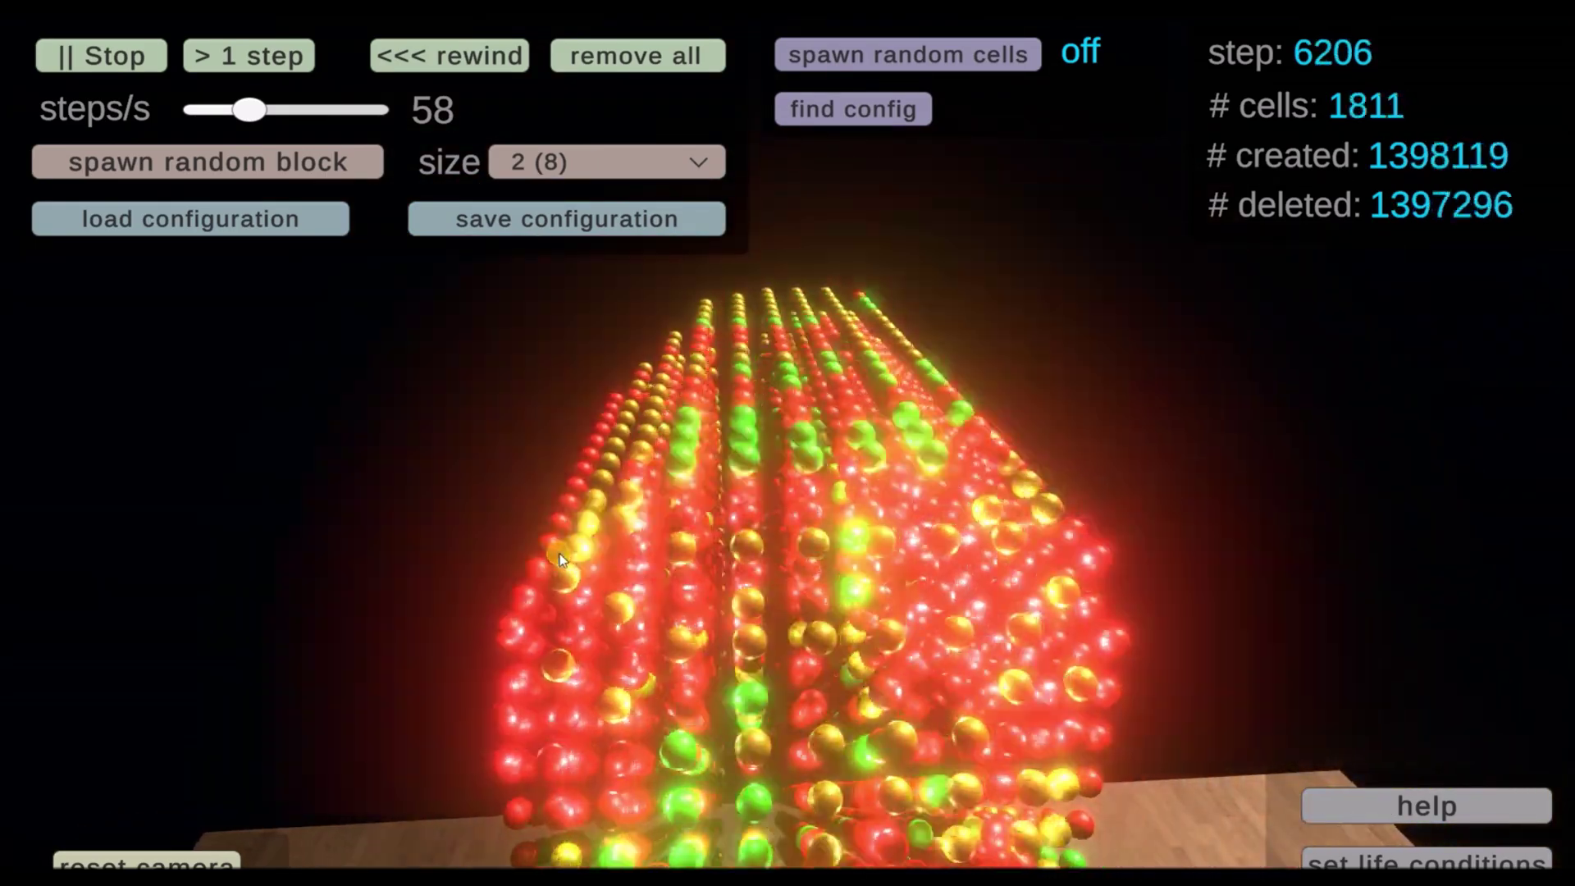
{"action": "left_click_drag", "start_coordinate": [559, 560], "coordinate": [422, 562]}
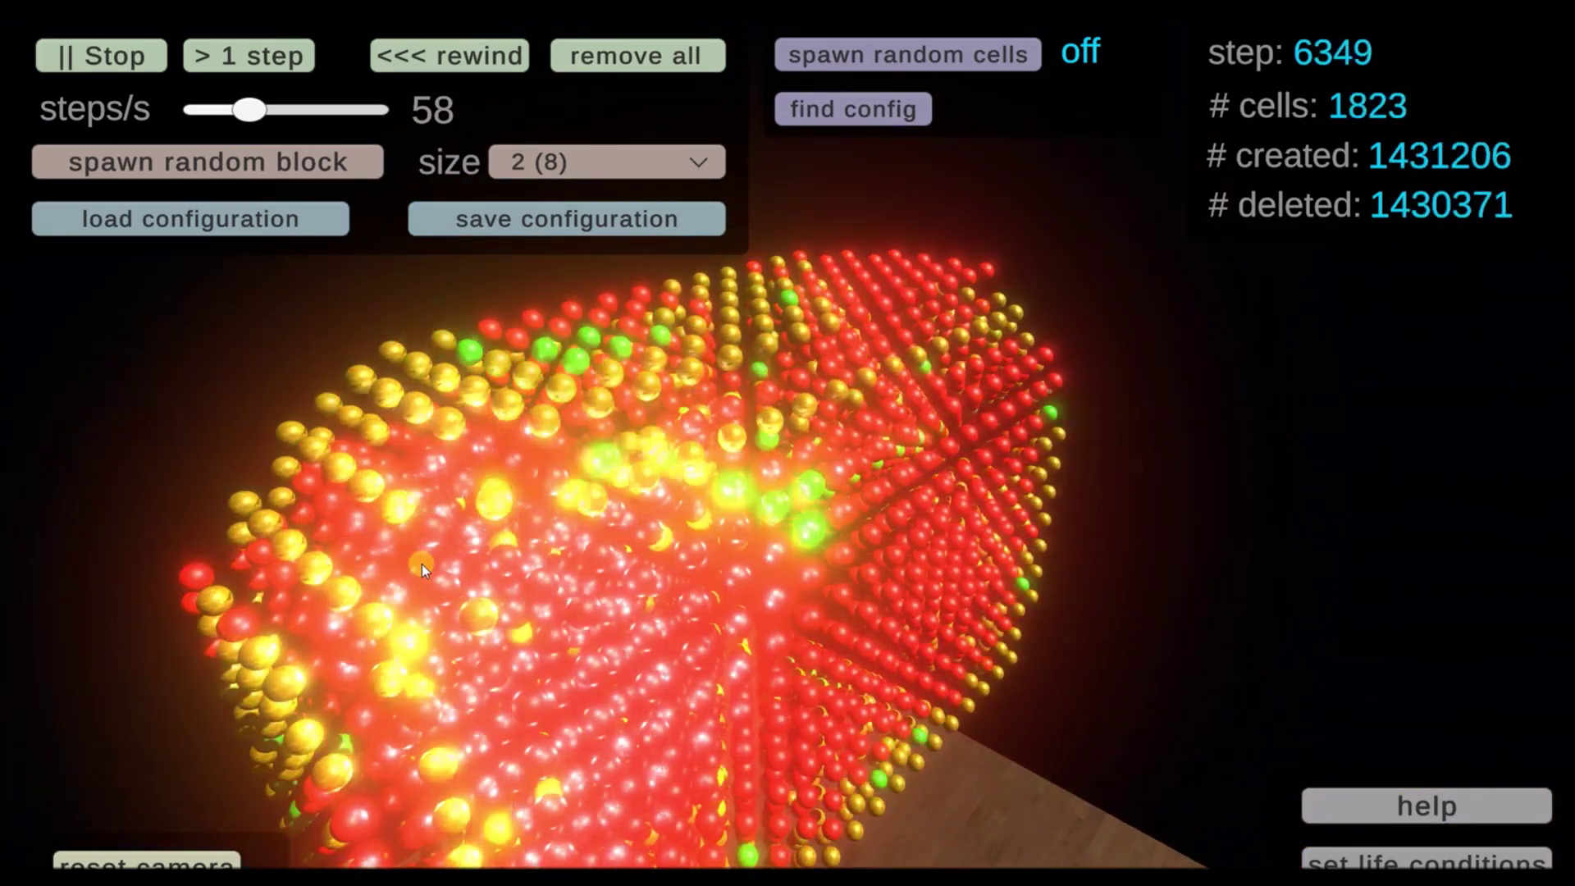
{"action": "scroll", "coordinate": [422, 563], "scroll_direction": "up", "scroll_amount": 3}
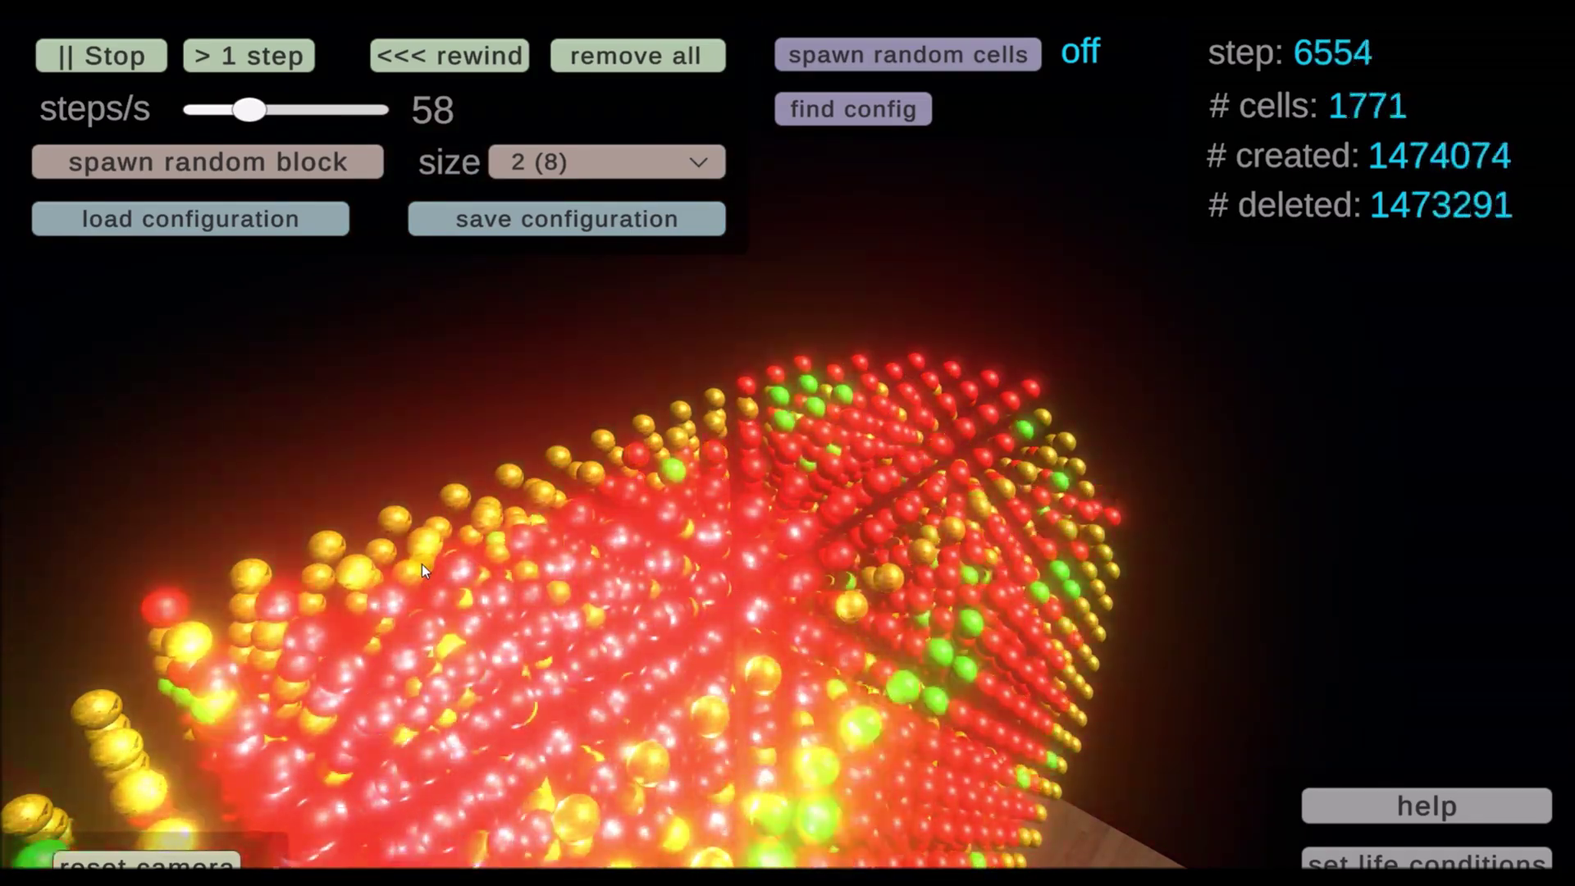
{"action": "left_click_drag", "start_coordinate": [422, 564], "coordinate": [338, 551]}
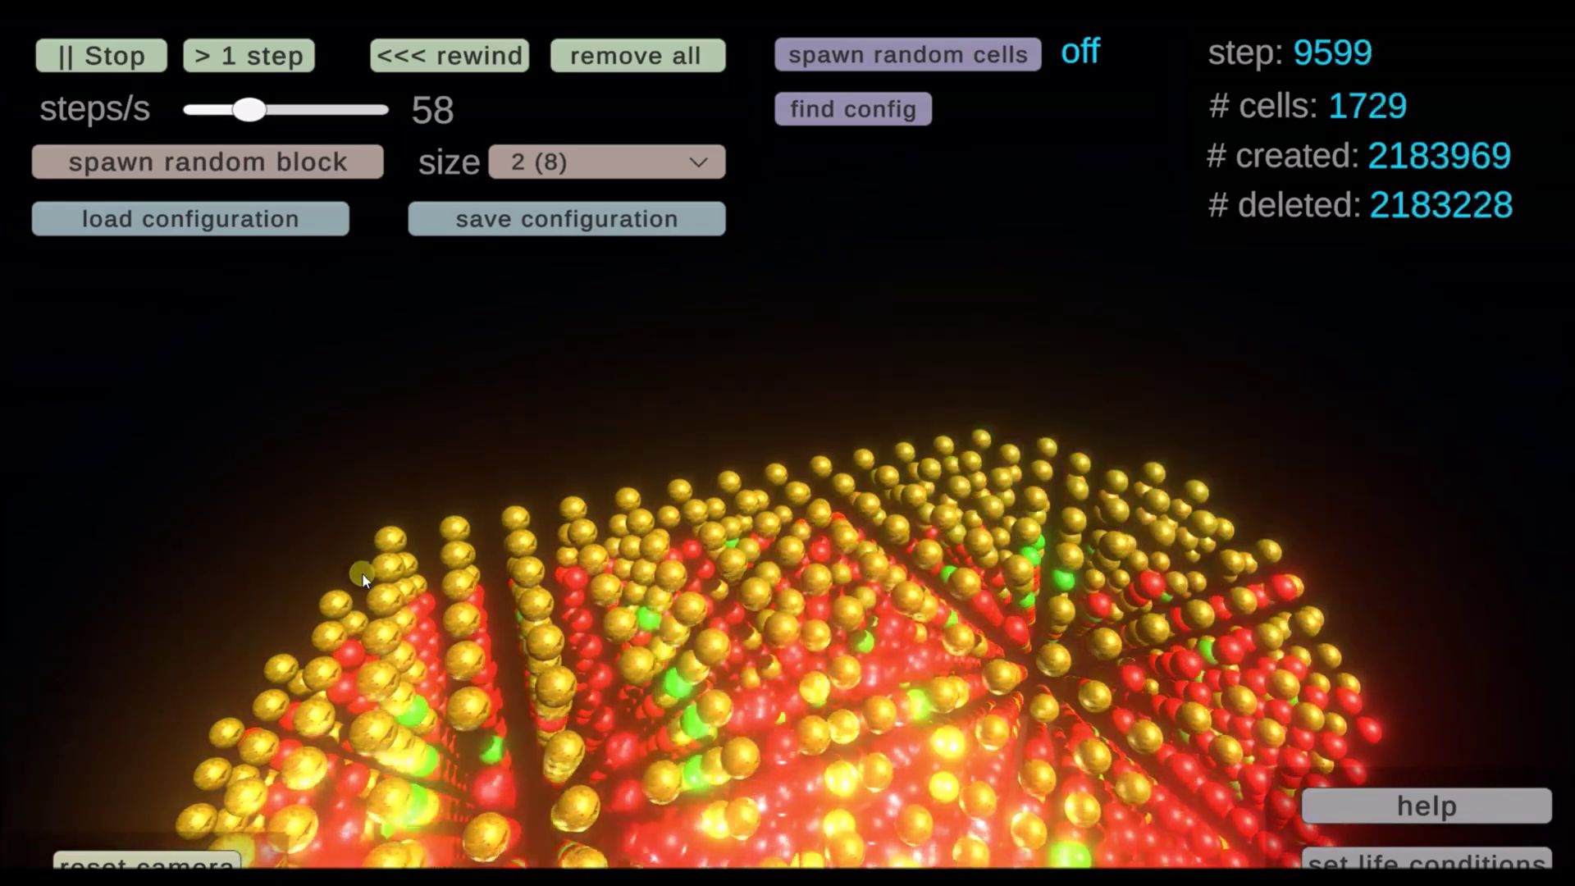
Turn the view around the dense red and yellow cell structure to inspect its other faces during the simulation
{"action": "left_click_drag", "start_coordinate": [362, 575], "coordinate": [230, 543]}
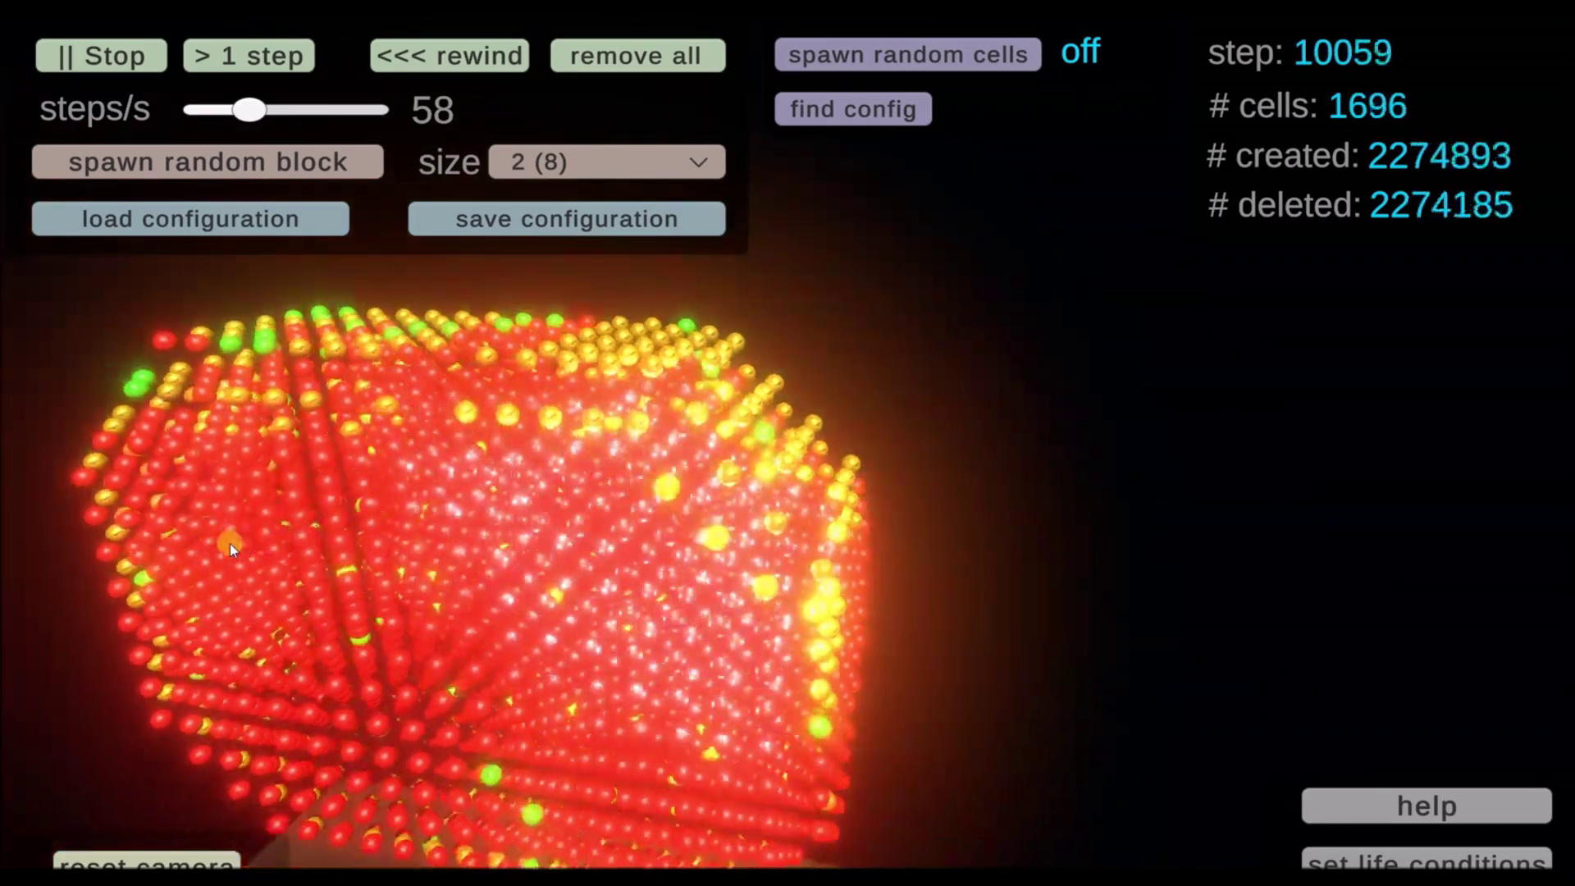
{"action": "left_click_drag", "start_coordinate": [230, 543], "coordinate": [722, 614]}
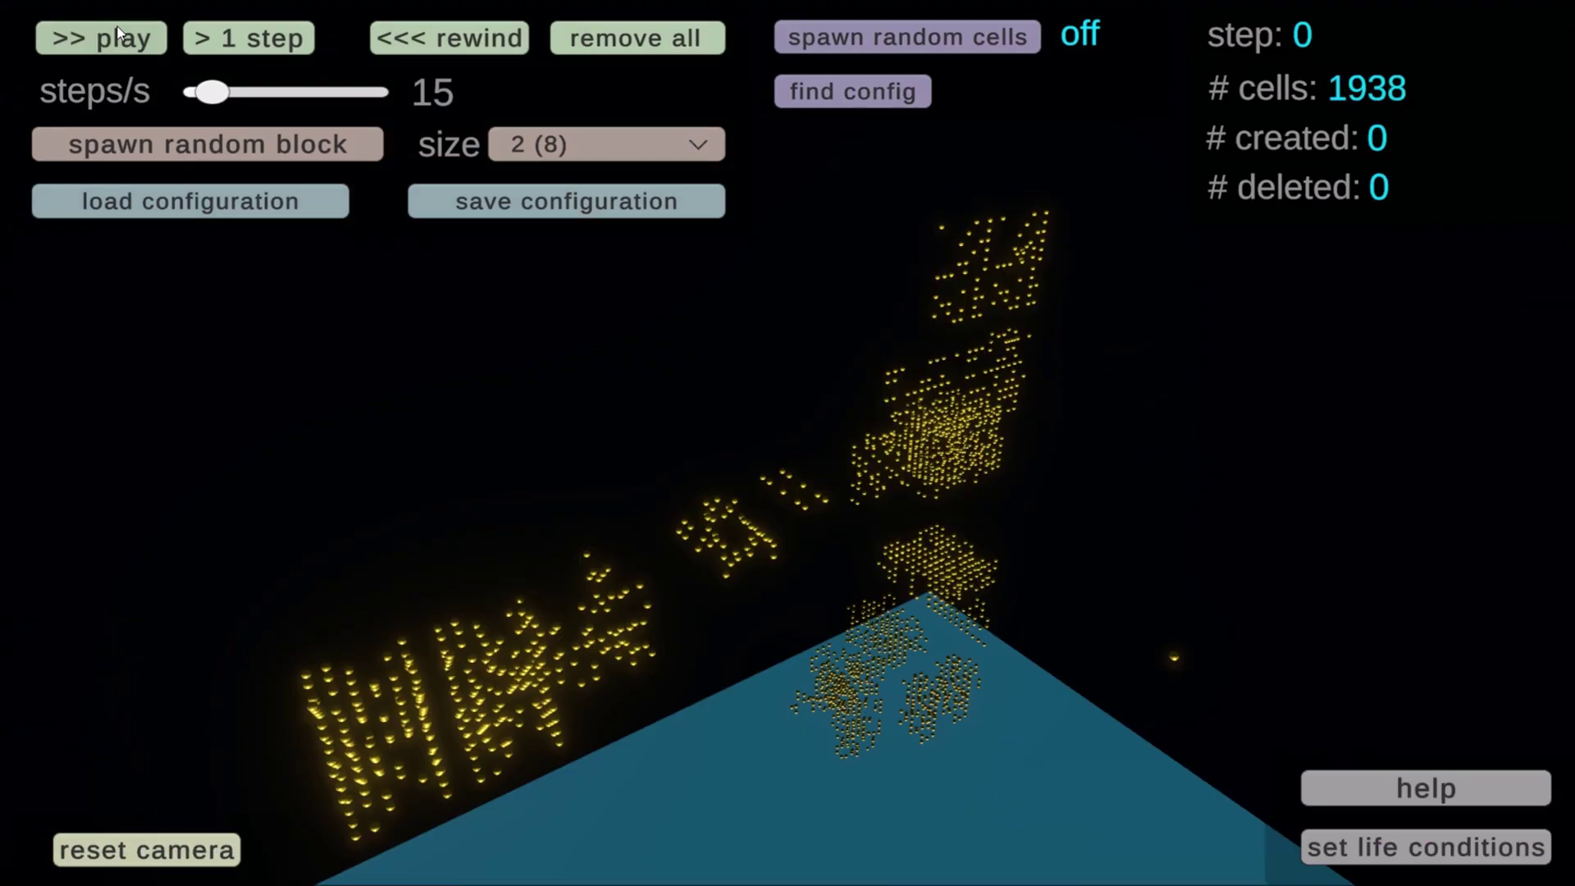
Run the configuration of scattered yellow cell clusters, and with playback stopped advance it eleven single steps
{"action": "left_click", "coordinate": [72, 54]}
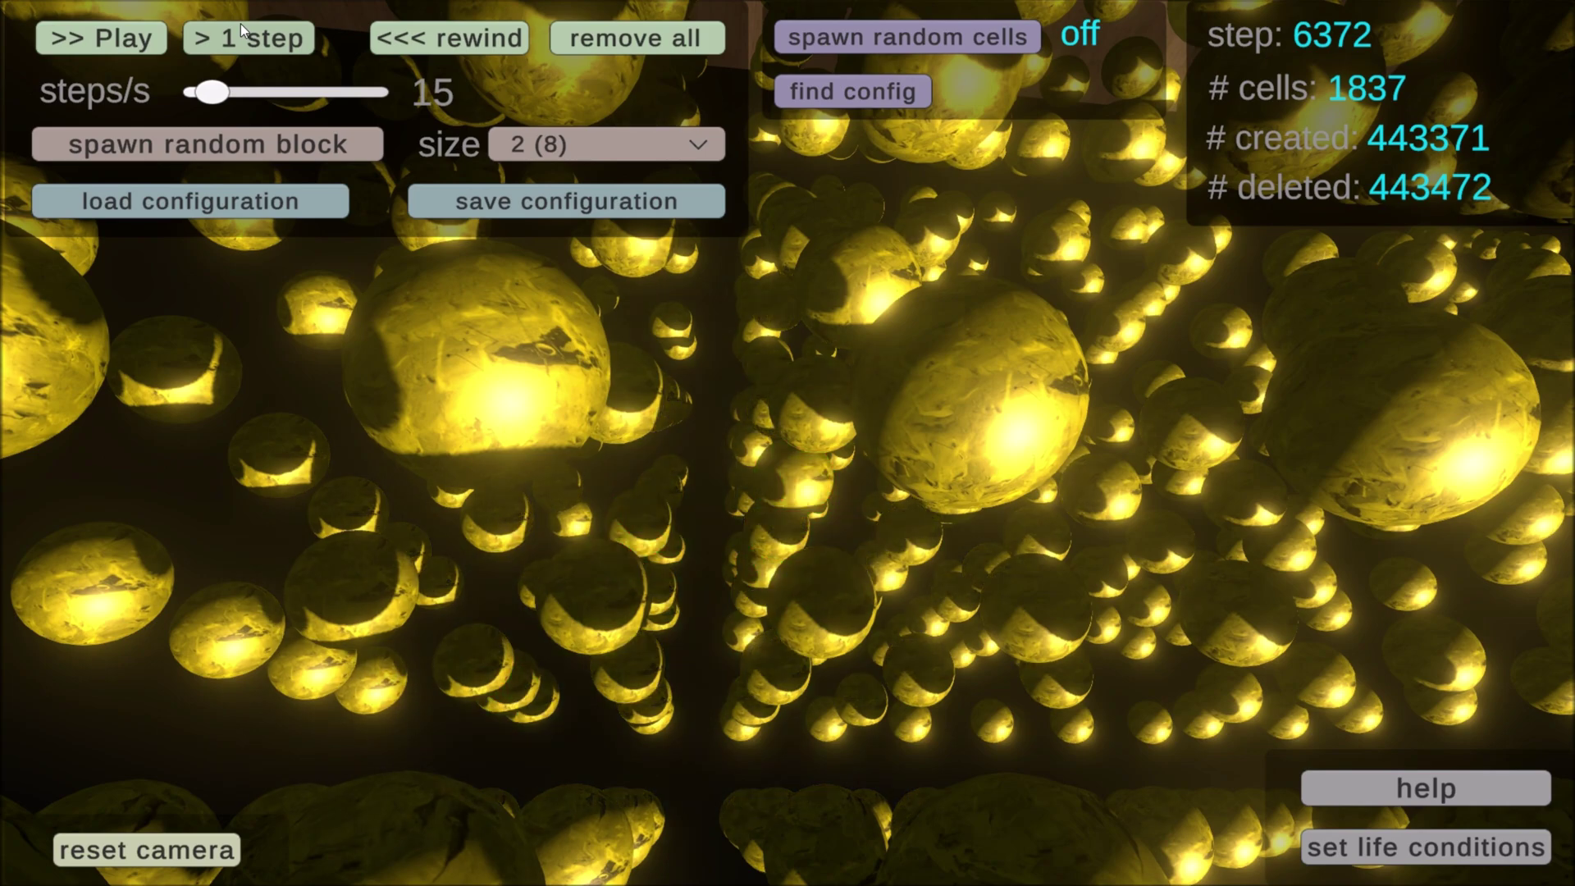
{"action": "left_click", "coordinate": [240, 23]}
{"action": "left_click", "coordinate": [240, 23]}
{"action": "left_click", "coordinate": [240, 23]}
{"action": "left_click", "coordinate": [239, 23]}
{"action": "left_click", "coordinate": [239, 23]}
{"action": "left_click", "coordinate": [239, 23]}
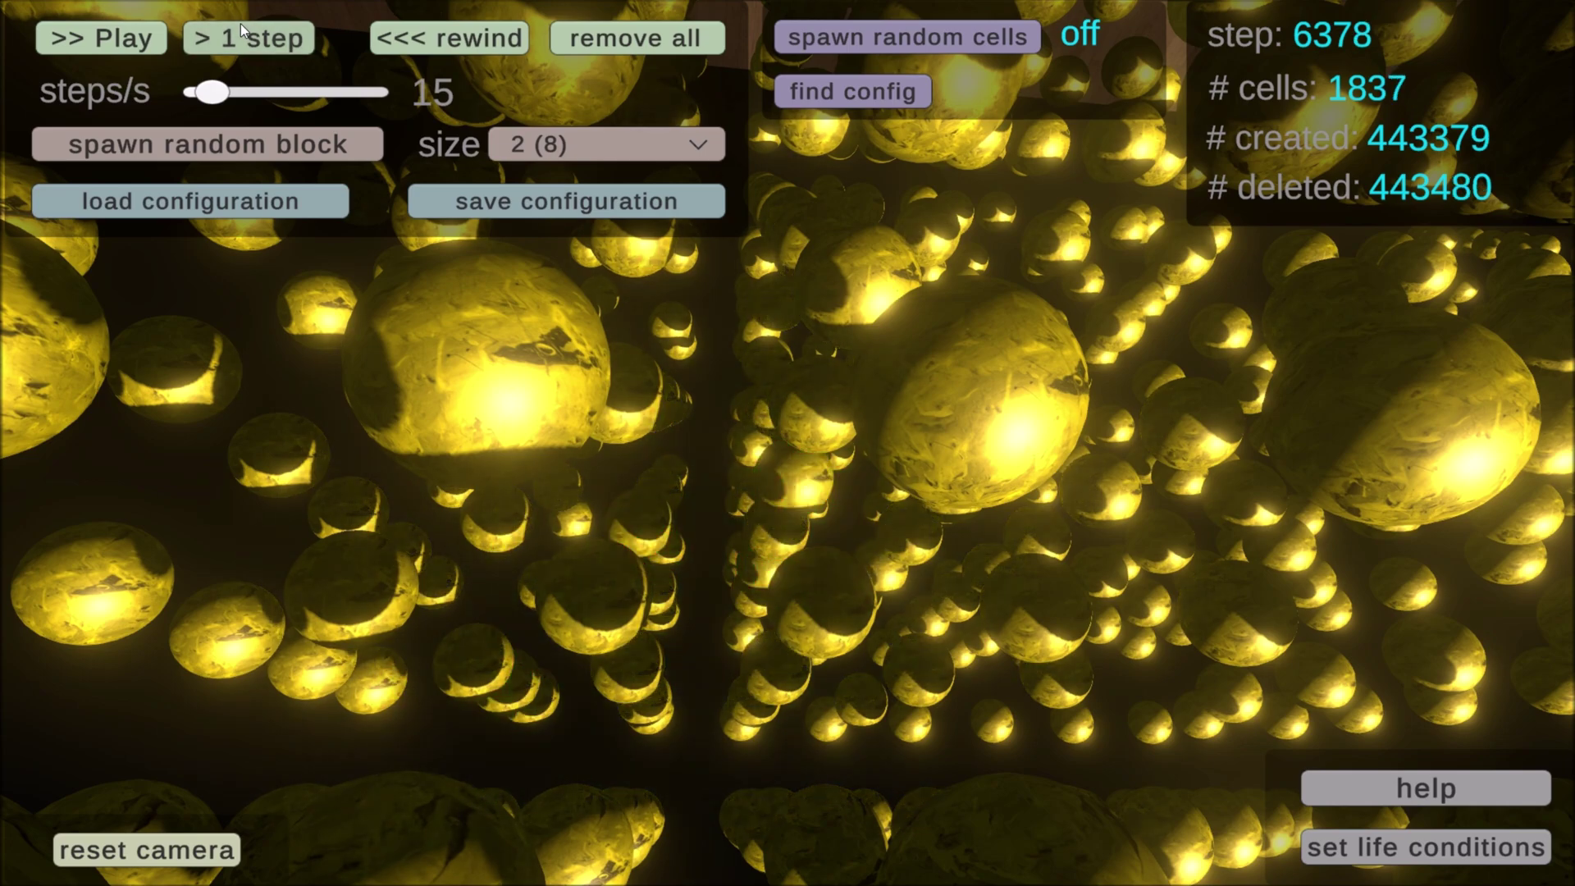
{"action": "left_click", "coordinate": [240, 23]}
{"action": "left_click", "coordinate": [240, 23]}
{"action": "left_click", "coordinate": [240, 23]}
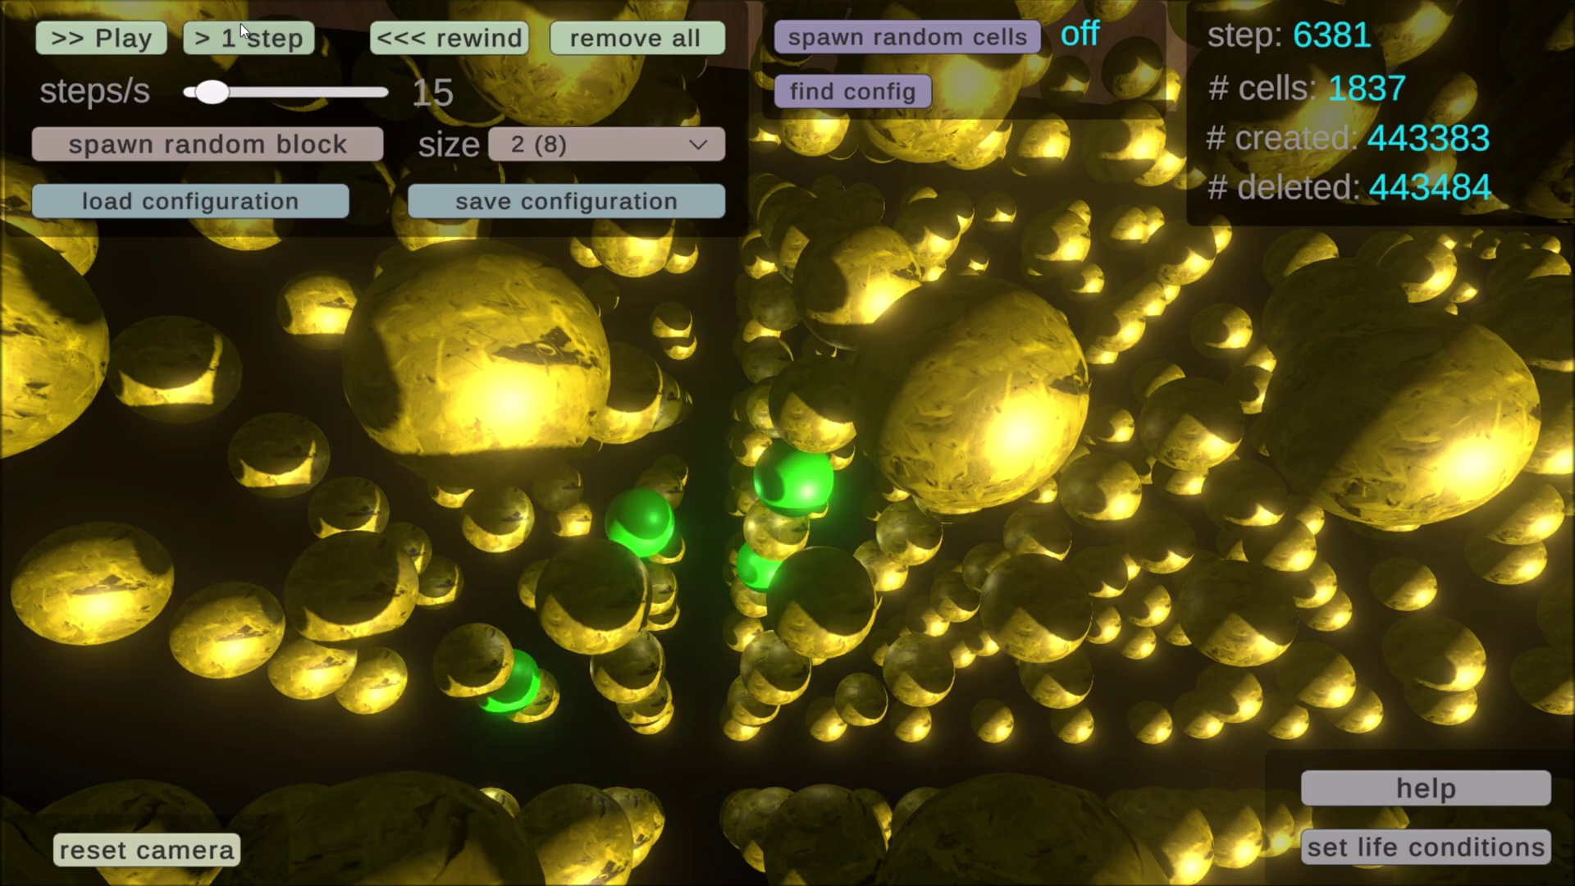
{"action": "left_click", "coordinate": [239, 23]}
{"action": "left_click", "coordinate": [240, 23]}
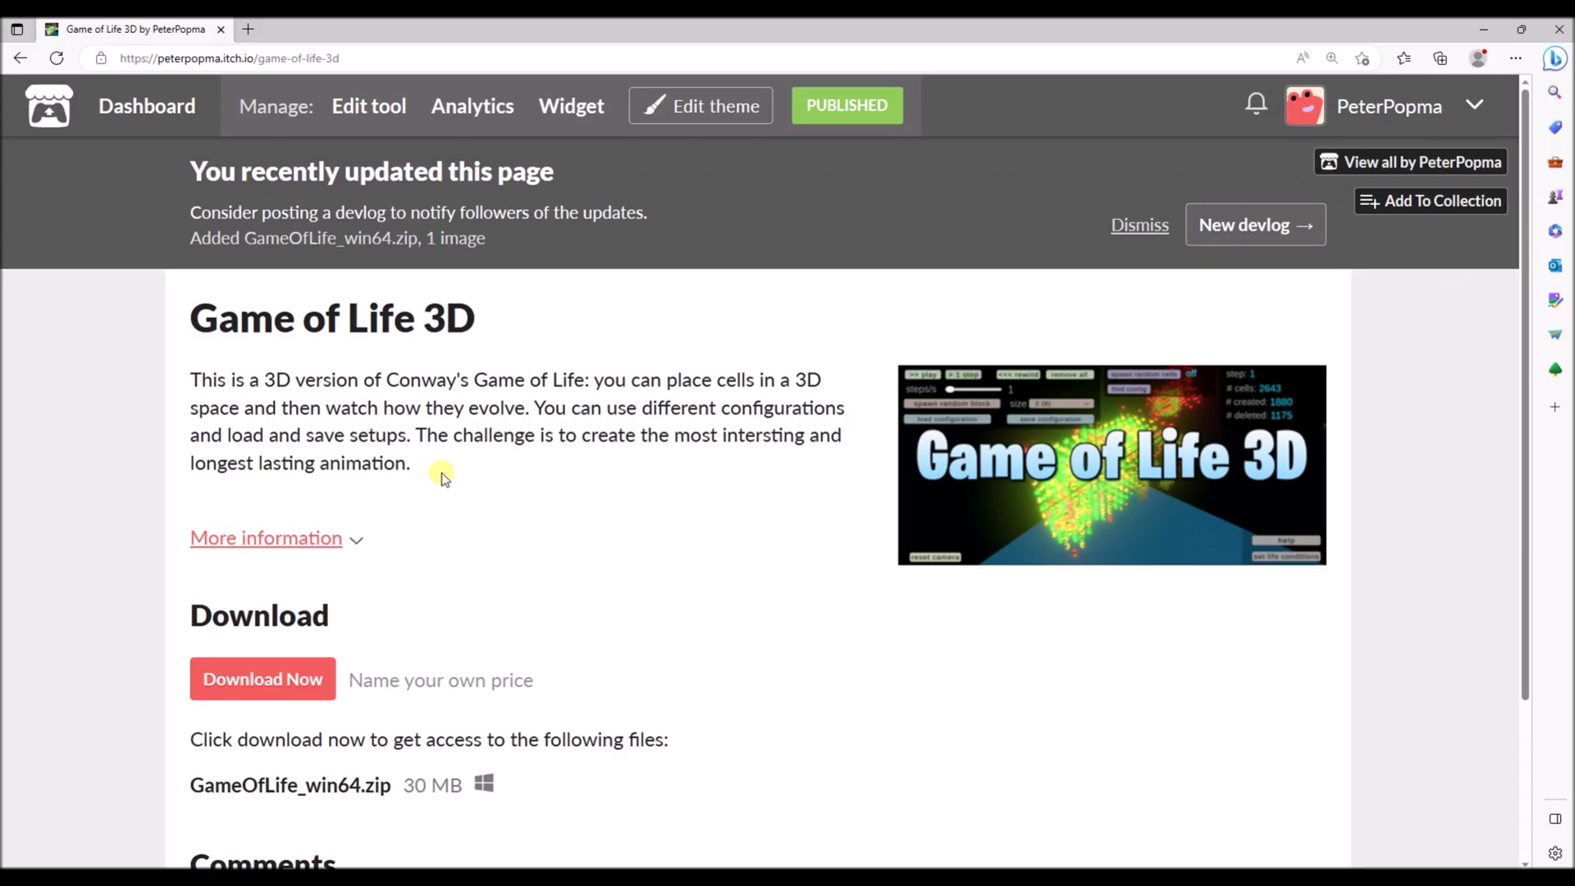